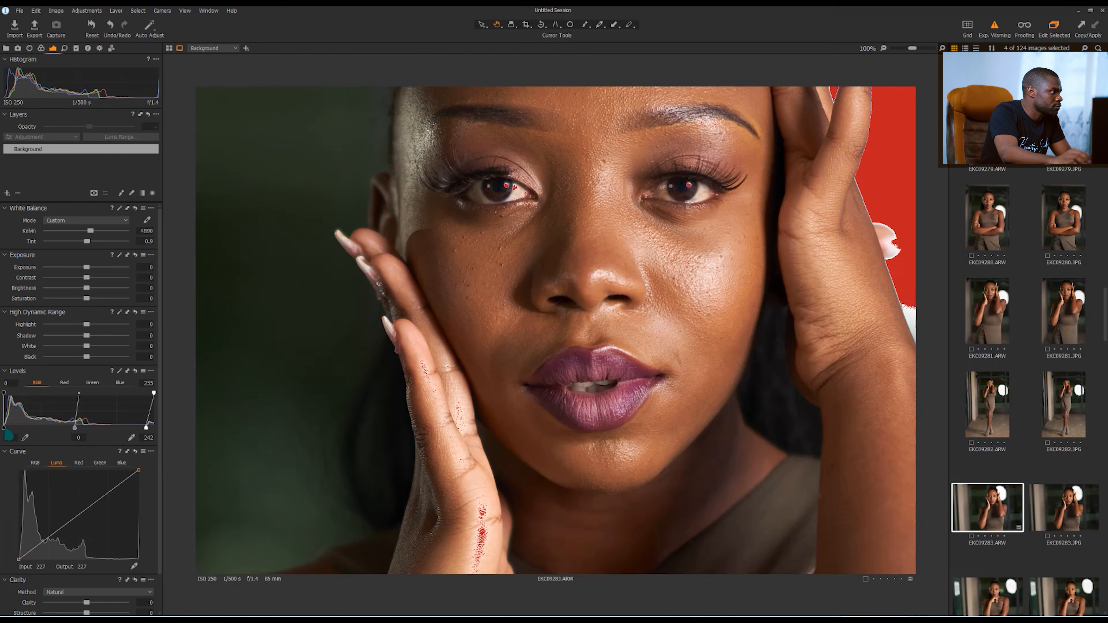
Raise the Levels black input point to 2 and sample a new white balance from the image.
left_click_drag(5, 430, 6, 430)
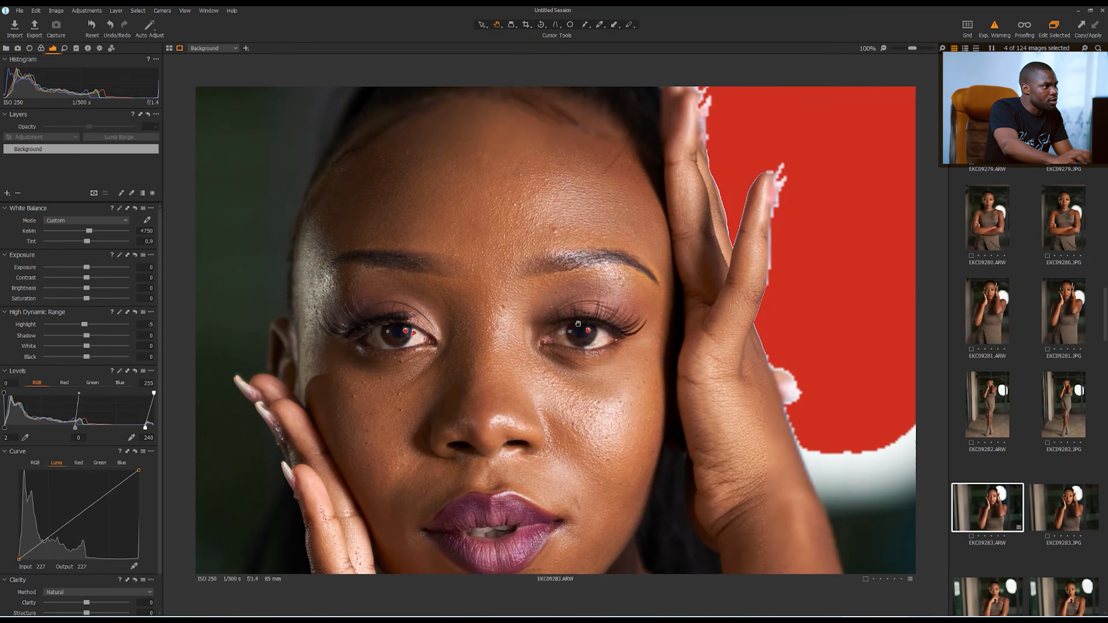
double_click(578, 323)
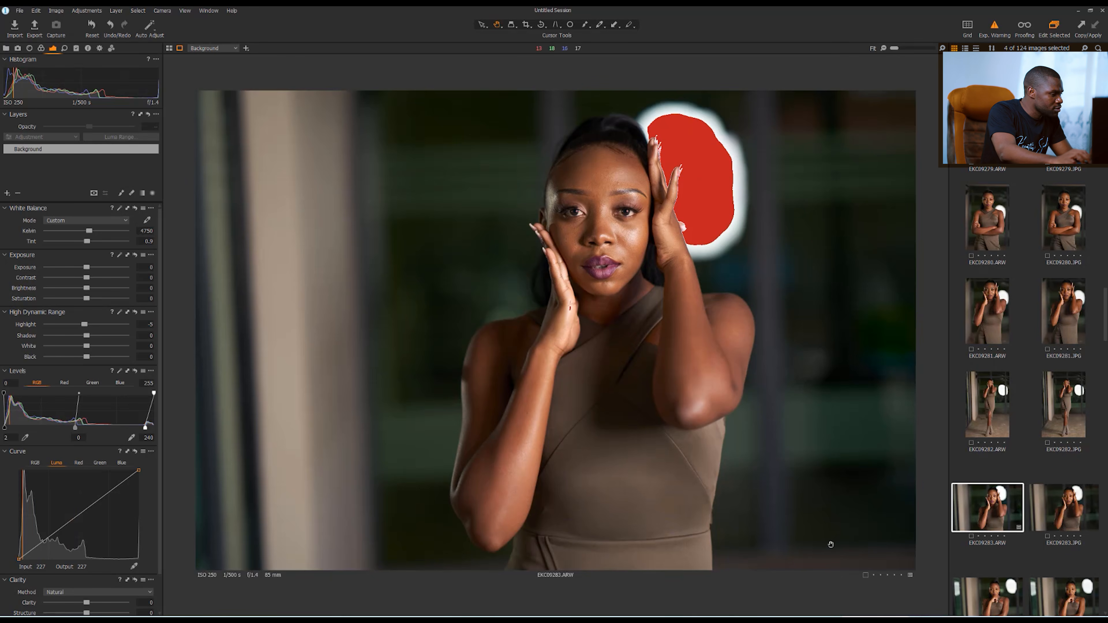
Send the selected raw image to Photoshop for editing as an 8-bit sRGB PSD at 300 px/in.
right_click(995, 514)
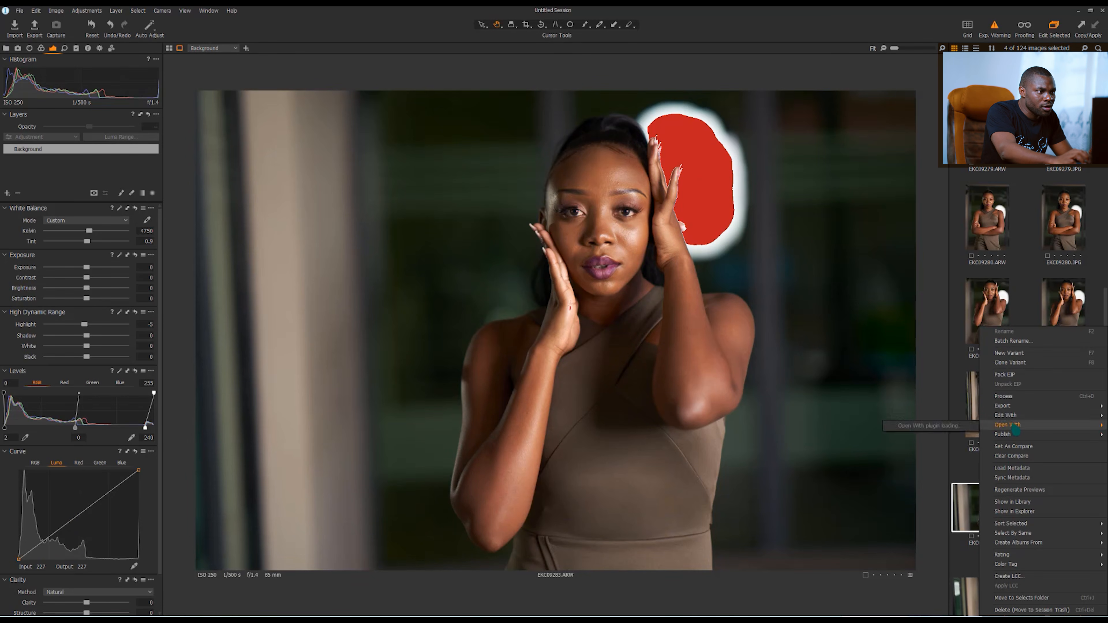
mouse_move(1008, 426)
left_click(961, 419)
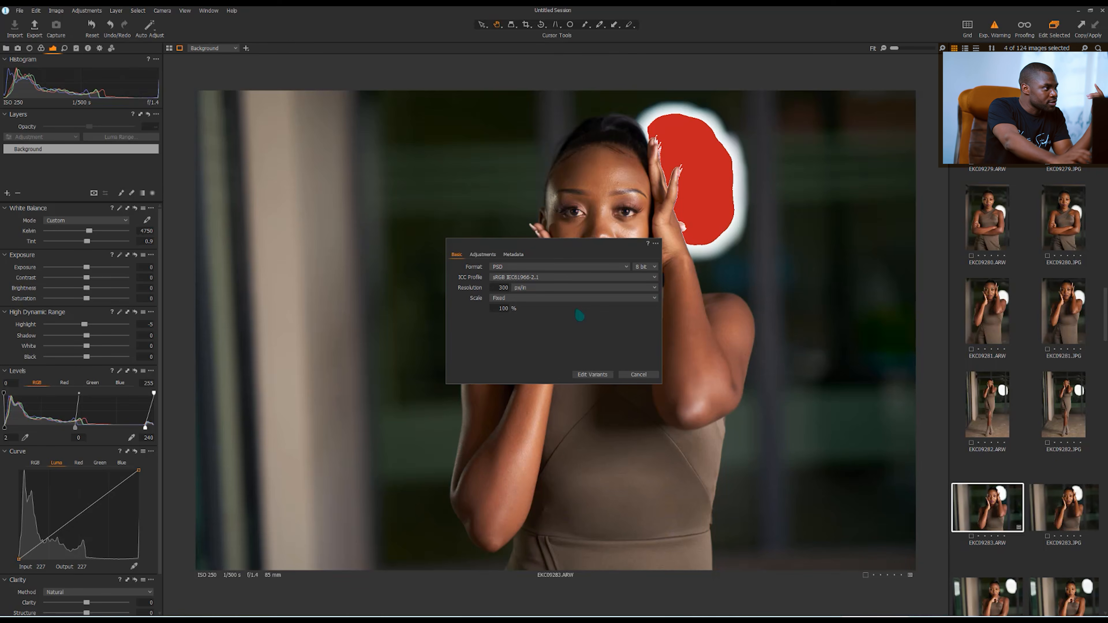
left_click(589, 376)
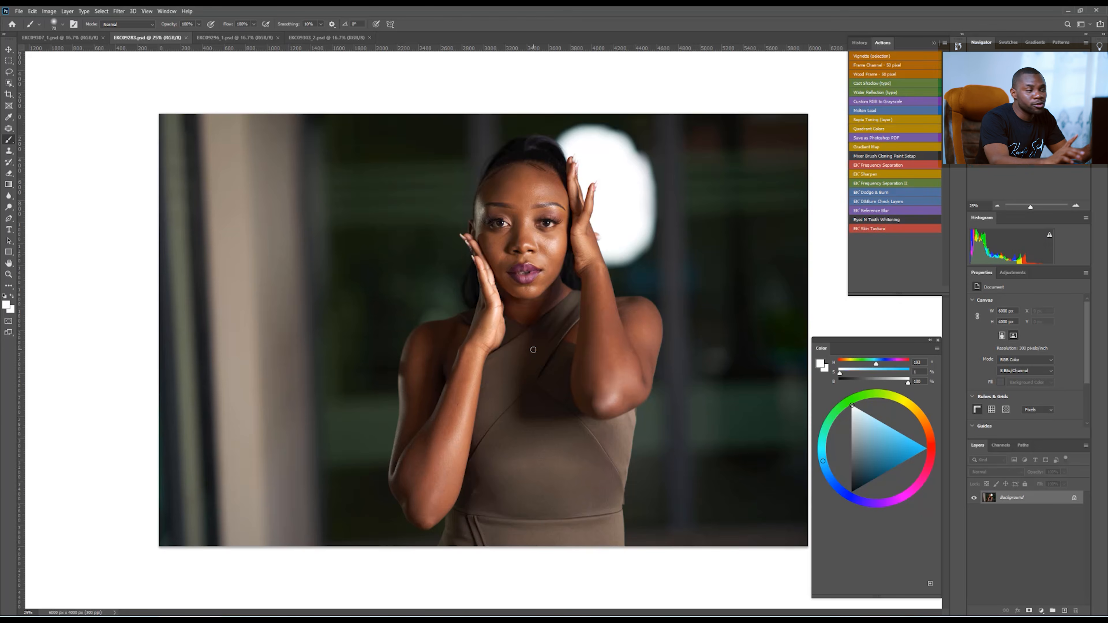
Switch to the Patch tool and patch the blemish on the forehead above the eyes.
key("z")
left_click(519, 192)
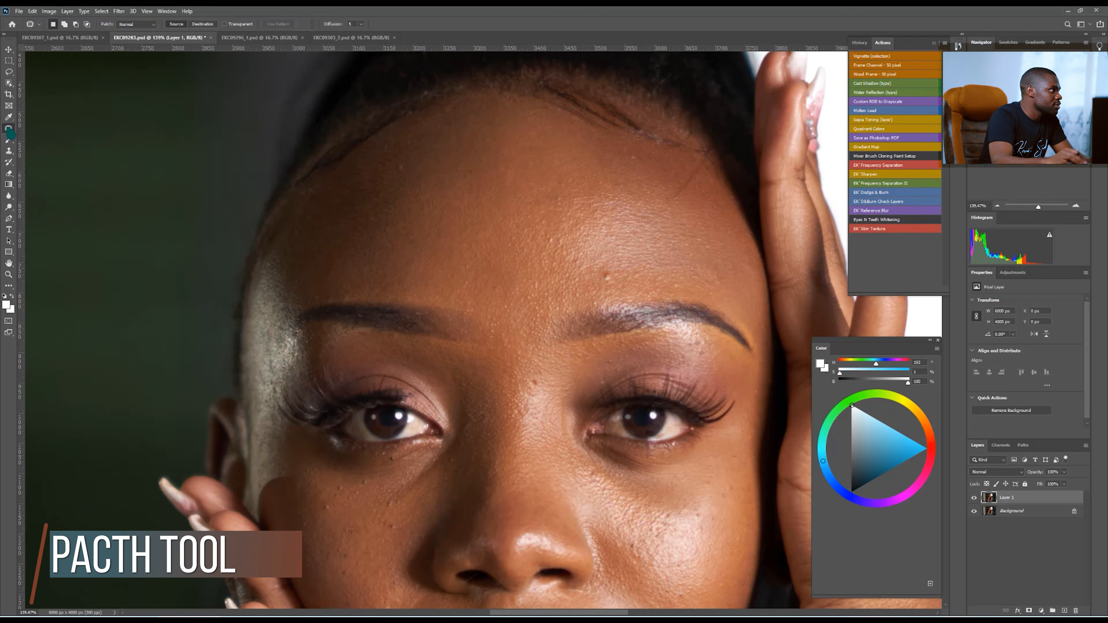
right_click(9, 129)
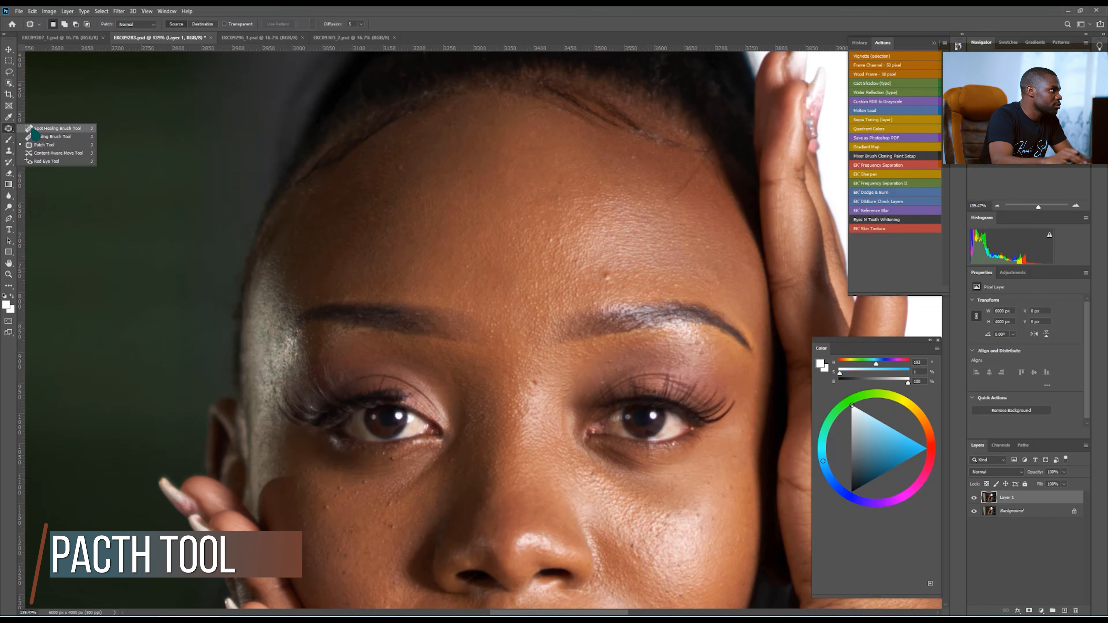
left_click(38, 147)
key("ctrl+plus")
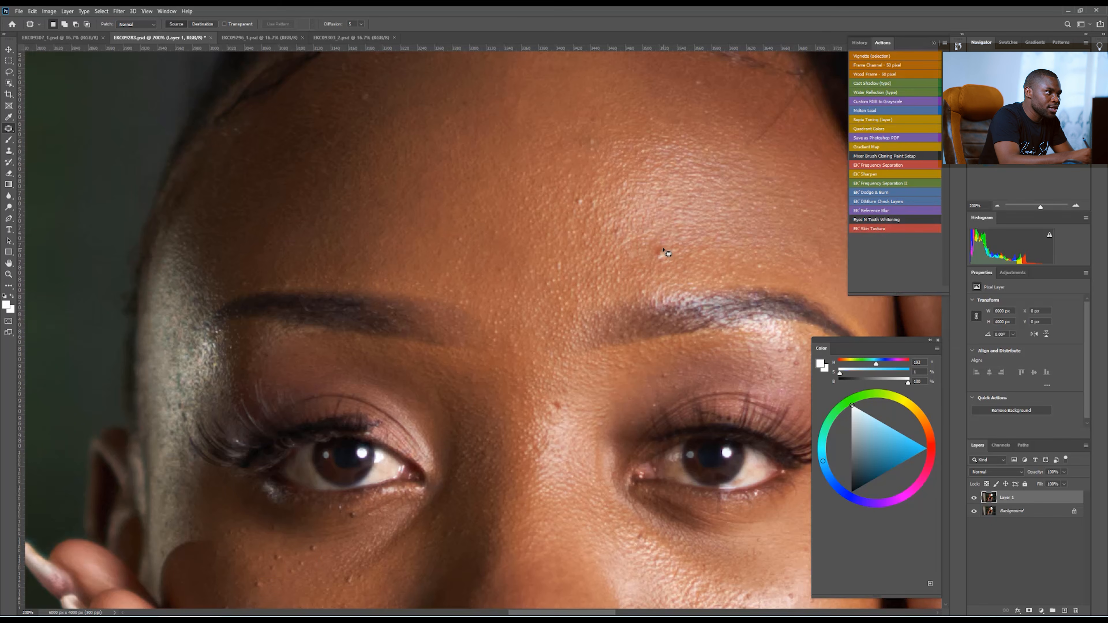
left_click_drag(663, 251, 663, 236)
left_click_drag(594, 142, 661, 251)
left_click(483, 461)
key("Return")
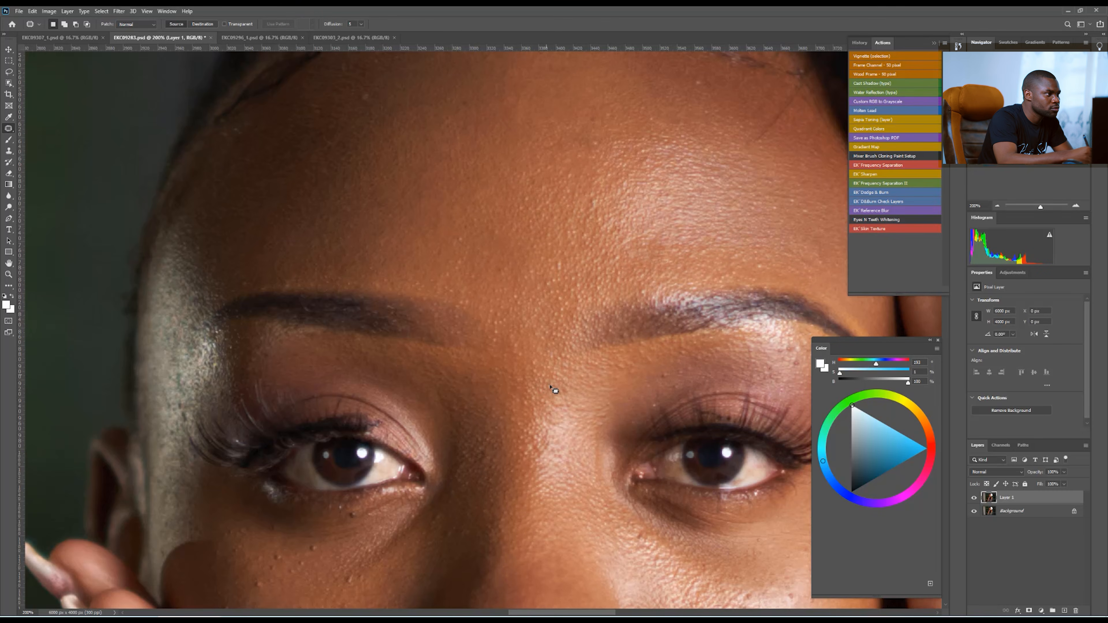
Patch the blemishes on the left cheek below the eye.
scroll(695, 376, "down", 3)
scroll(699, 381, "down", 3)
left_click_drag(278, 259, 276, 274)
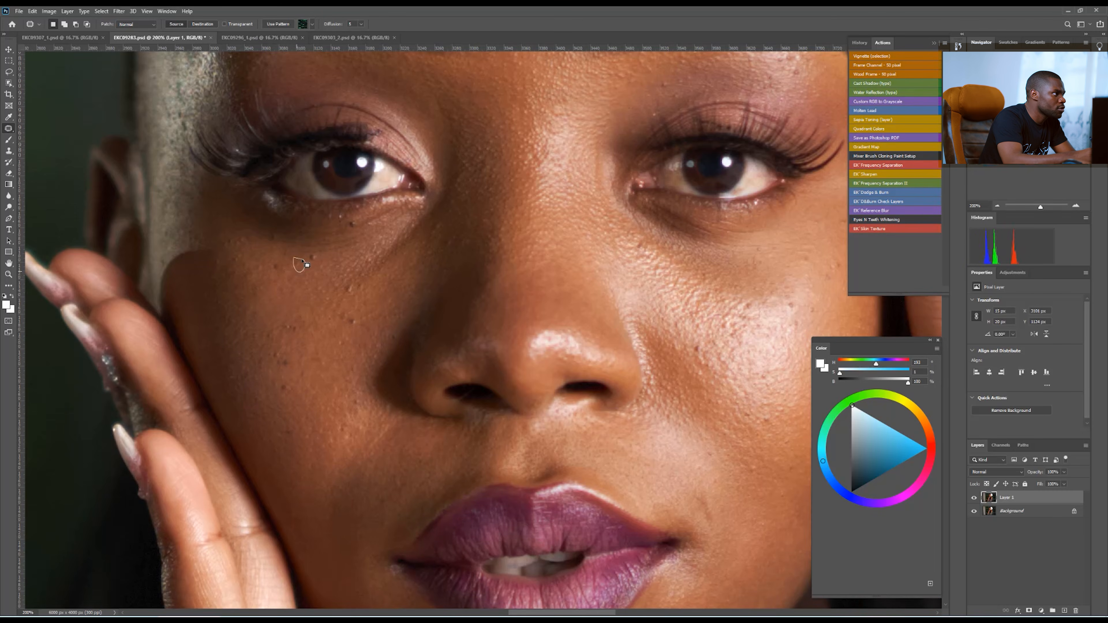
left_click_drag(352, 315, 350, 326)
left_click_drag(352, 322, 368, 342)
left_click_drag(348, 282, 334, 301)
left_click_drag(280, 356, 301, 362)
left_click_drag(287, 382, 284, 399)
left_click_drag(286, 391, 305, 392)
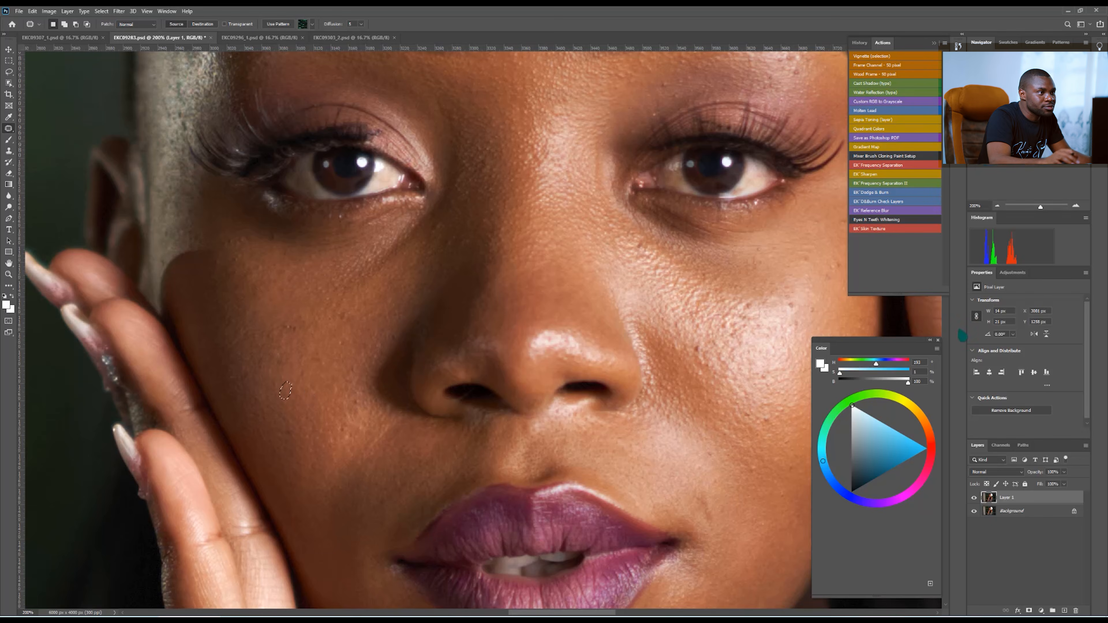
Patch the spots near the right eyebrow and under the eye.
scroll(658, 322, "up", 8)
left_click_drag(700, 172, 701, 171)
left_click_drag(607, 205, 608, 203)
left_click_drag(610, 210, 616, 224)
key("ctrl+minus")
key("ctrl+minus")
key("ctrl+minus")
key("ctrl+plus")
key("ctrl+plus")
key("ctrl+plus")
scroll(673, 138, "down", 8)
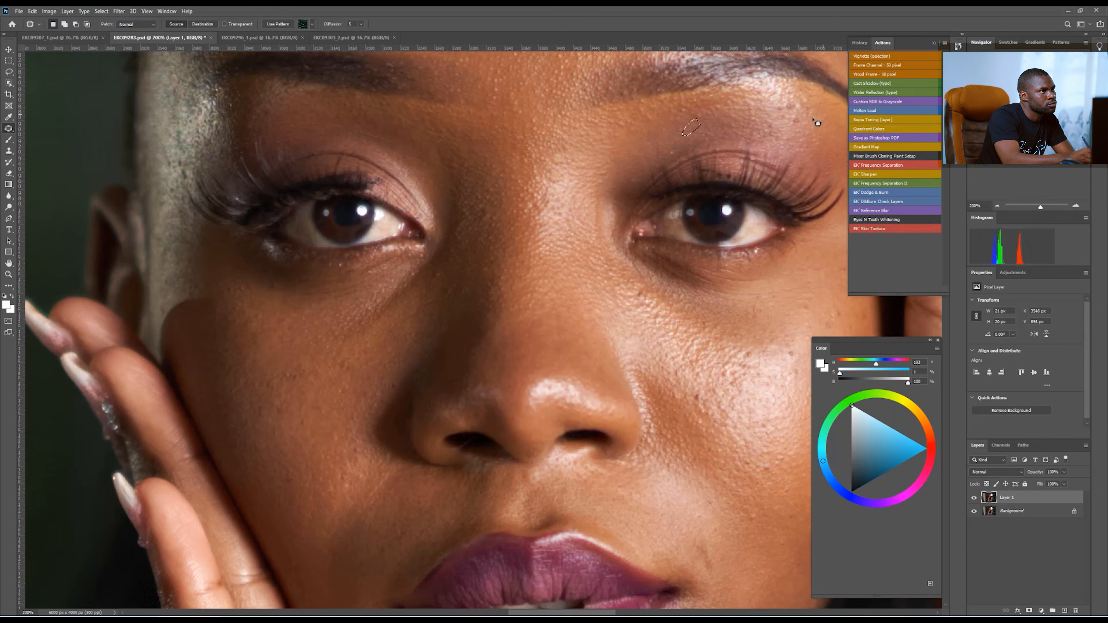
Patch the skin spots scattered across both cheeks.
scroll(768, 306, "down", 5)
scroll(764, 303, "down", 1)
left_click_drag(753, 158, 729, 186)
left_click_drag(834, 114, 816, 161)
left_click_drag(763, 223, 763, 223)
left_click_drag(762, 230, 784, 262)
left_click_drag(783, 346, 766, 321)
left_click_drag(751, 263, 752, 263)
left_click_drag(347, 281, 358, 258)
left_click_drag(394, 179, 395, 180)
left_click_drag(396, 189, 355, 168)
left_click_drag(297, 281, 300, 284)
left_click_drag(298, 284, 319, 285)
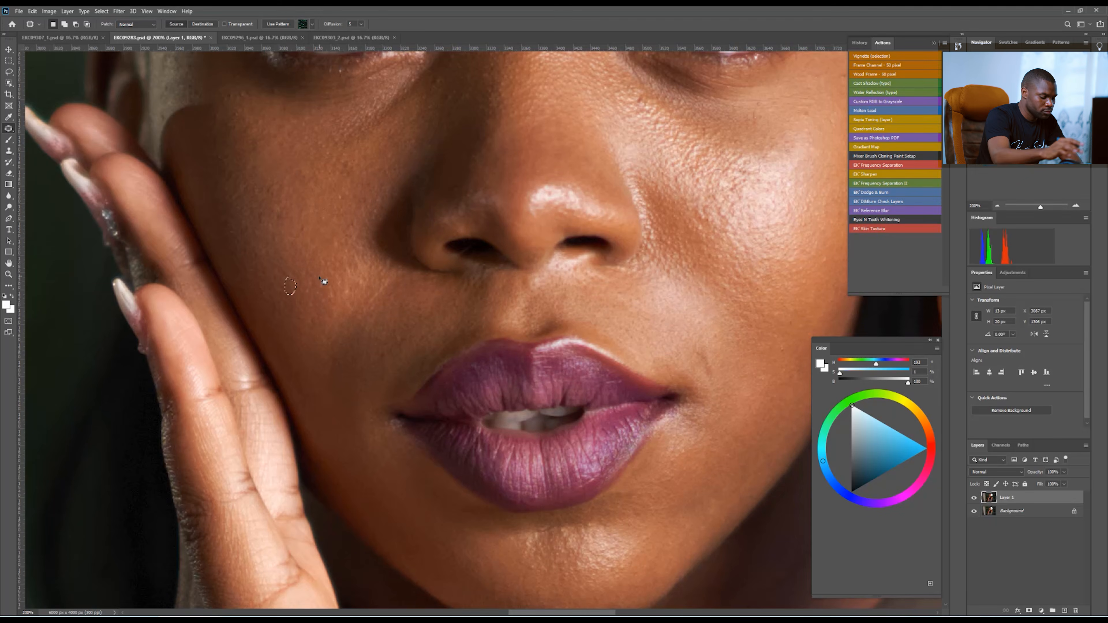
Patch the spots around the nostril, lips and chin, then deselect.
scroll(324, 281, "down", 3)
scroll(509, 424, "up", 3)
left_click_drag(598, 294, 622, 286)
left_click_drag(524, 335, 525, 342)
left_click_drag(526, 340, 497, 342)
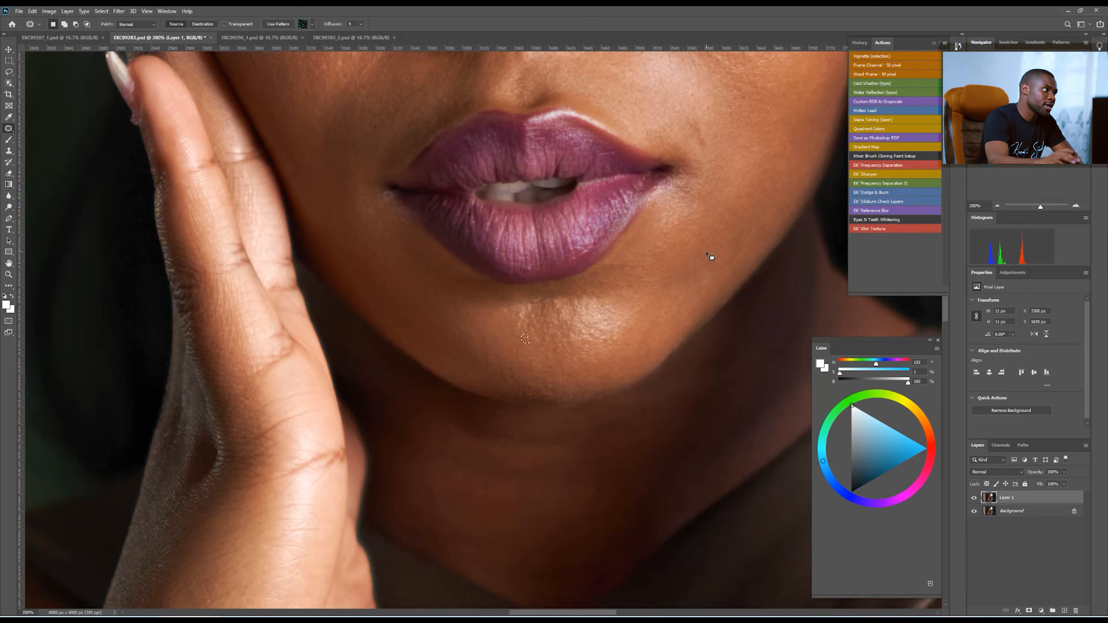
scroll(706, 254, "up", 4)
left_click_drag(696, 257, 712, 278)
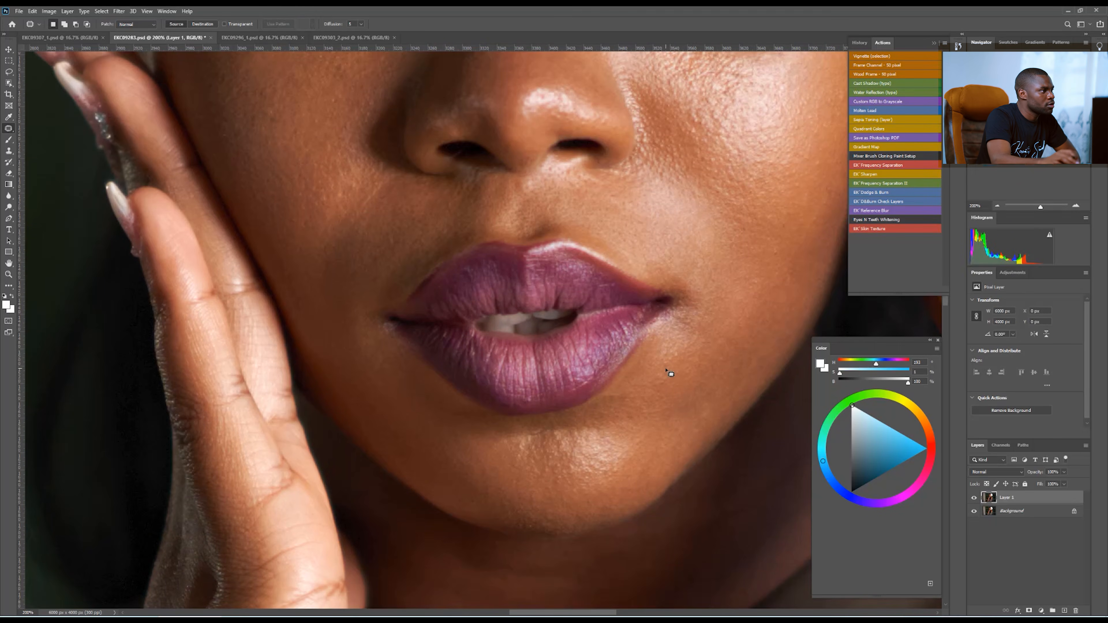
key("ctrl+d")
Patch the remaining spots on the nose and under the right eye.
scroll(712, 277, "up", 6)
left_click_drag(612, 613, 648, 614)
left_click_drag(488, 214, 487, 220)
left_click_drag(488, 218, 521, 227)
left_click_drag(514, 171, 516, 175)
left_click_drag(516, 173, 539, 166)
left_click_drag(538, 309, 537, 316)
left_click_drag(538, 313, 550, 239)
left_click_drag(506, 357, 504, 362)
left_click_drag(508, 366, 538, 352)
Inspect the retouched face at different zoom levels for leftover blemishes.
scroll(403, 322, "up", 8)
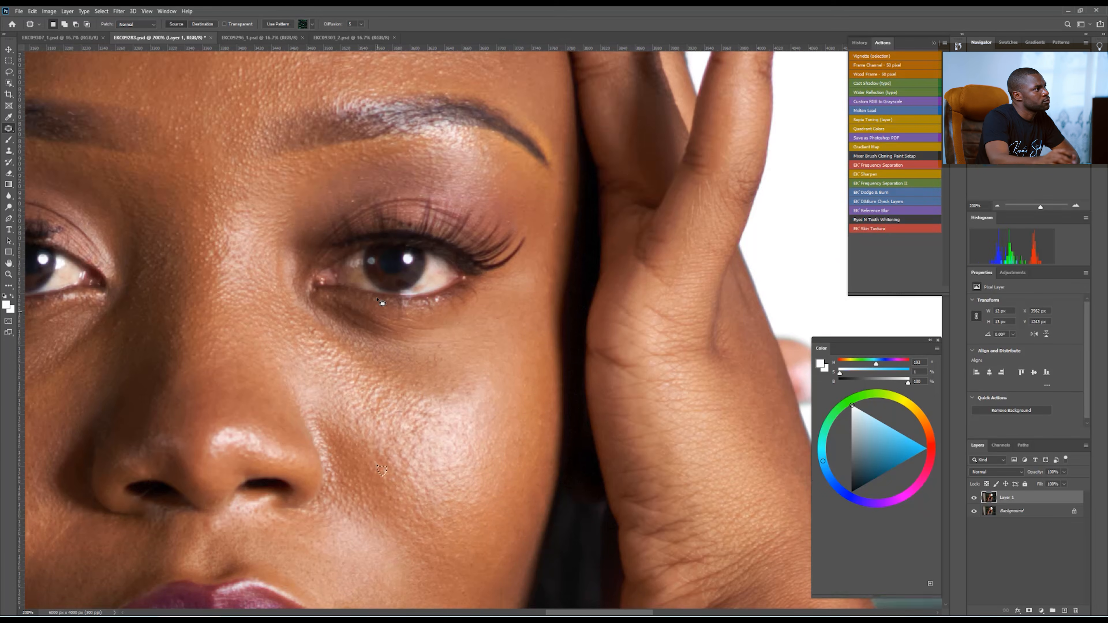
left_click_drag(562, 615, 526, 615)
key("ctrl+minus")
key("ctrl+minus")
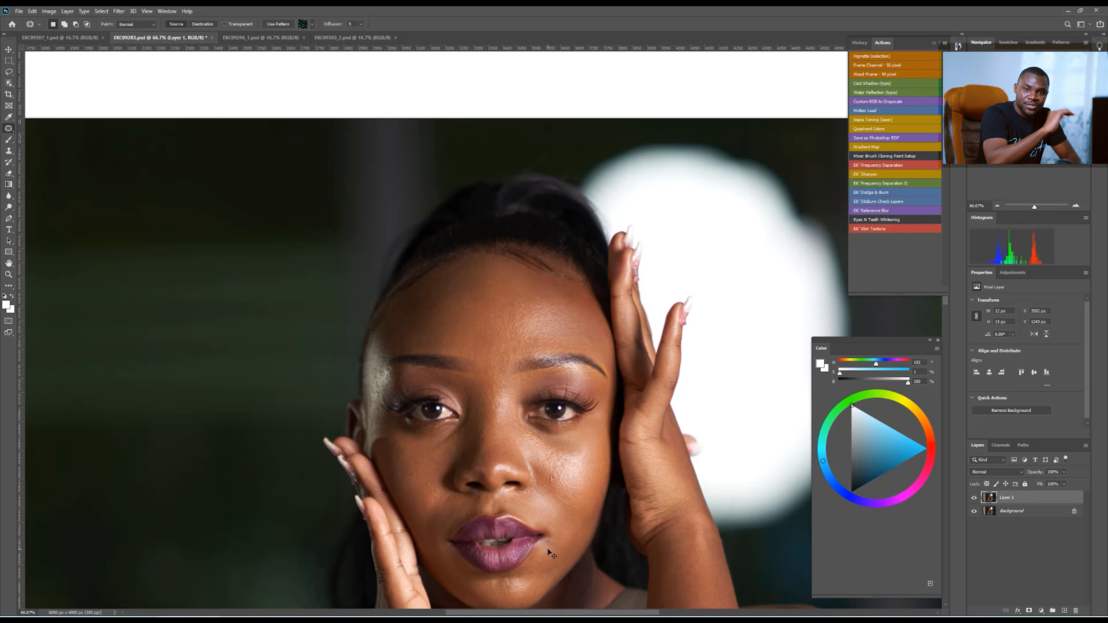
key("ctrl+plus")
key("ctrl+plus")
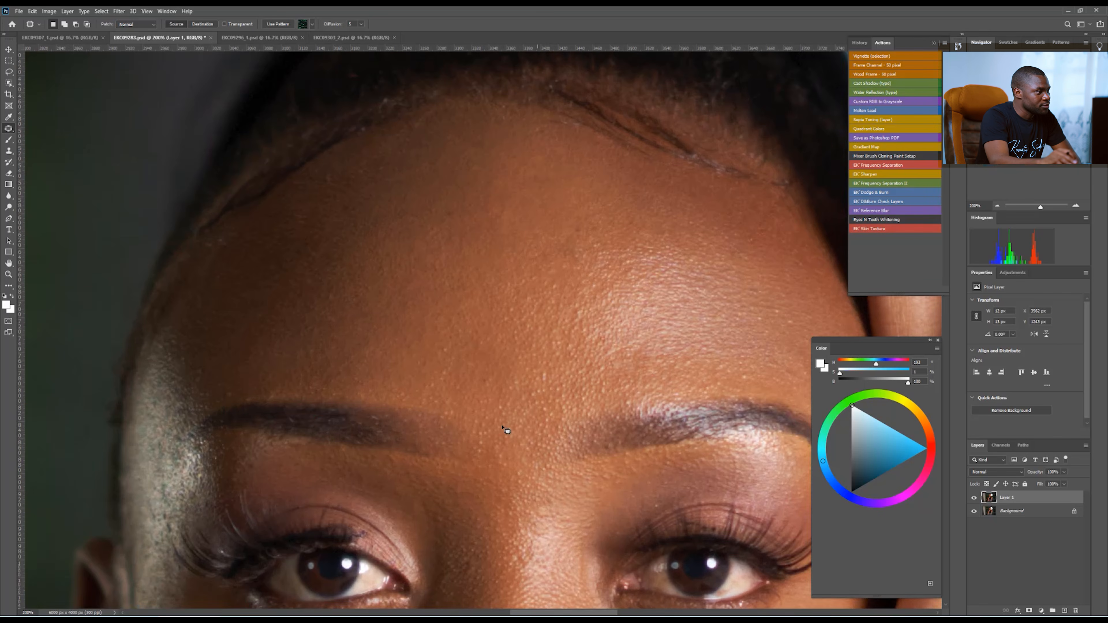
key("ctrl+minus")
key("ctrl+d")
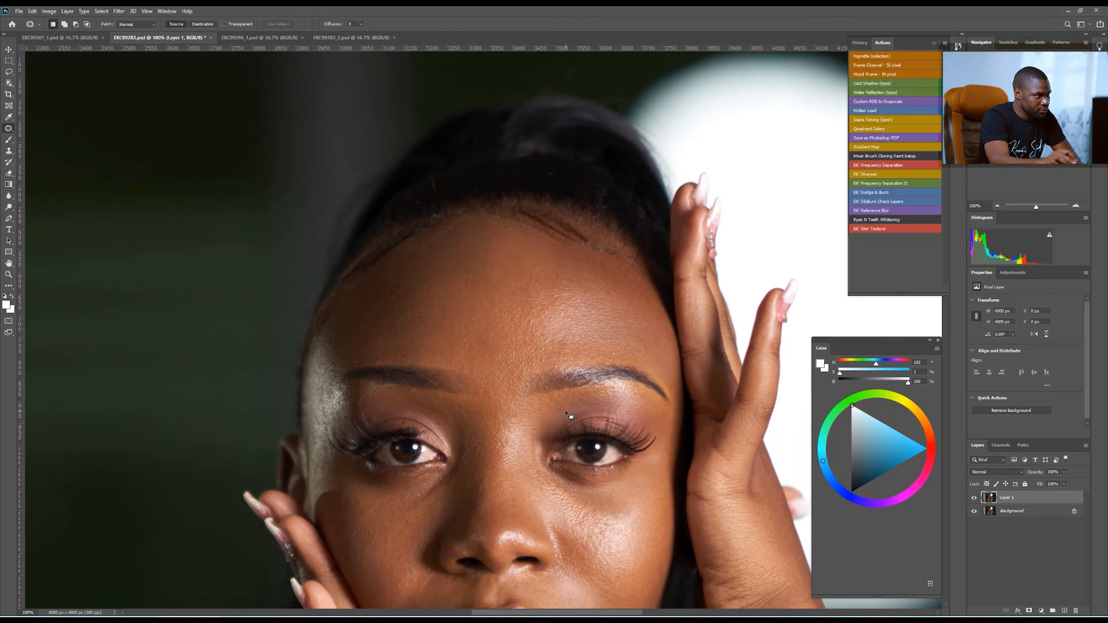
key("ctrl+plus")
scroll(570, 416, "down", 3)
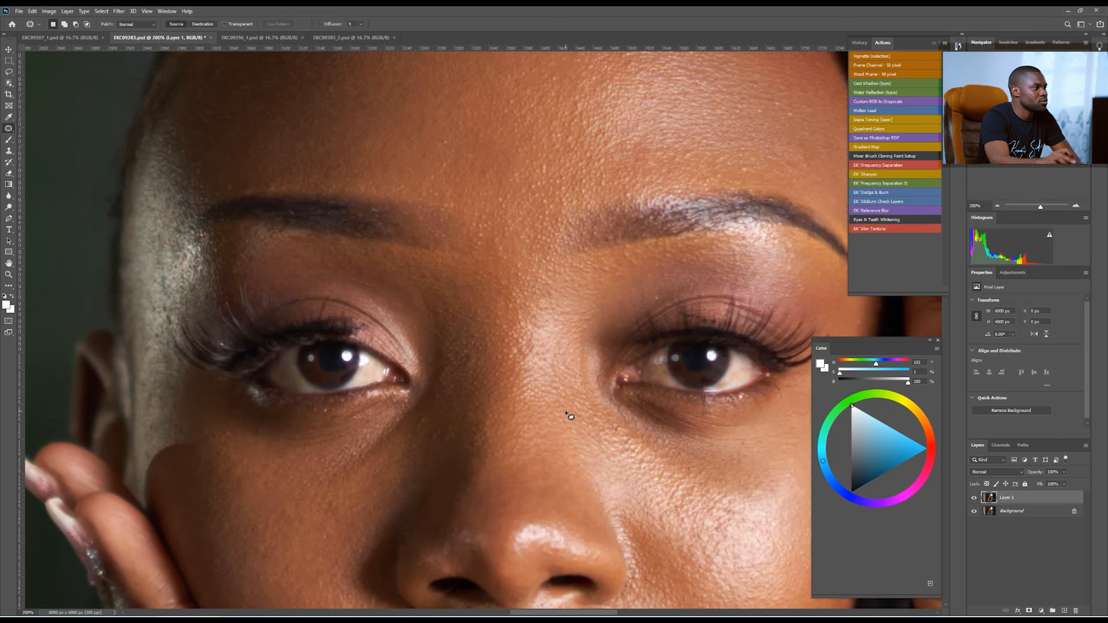
scroll(571, 416, "down", 3)
Toggle the patched layer's visibility to compare the face before and after retouching.
left_click(974, 498)
left_click(974, 498)
left_click(974, 498)
left_click(975, 498)
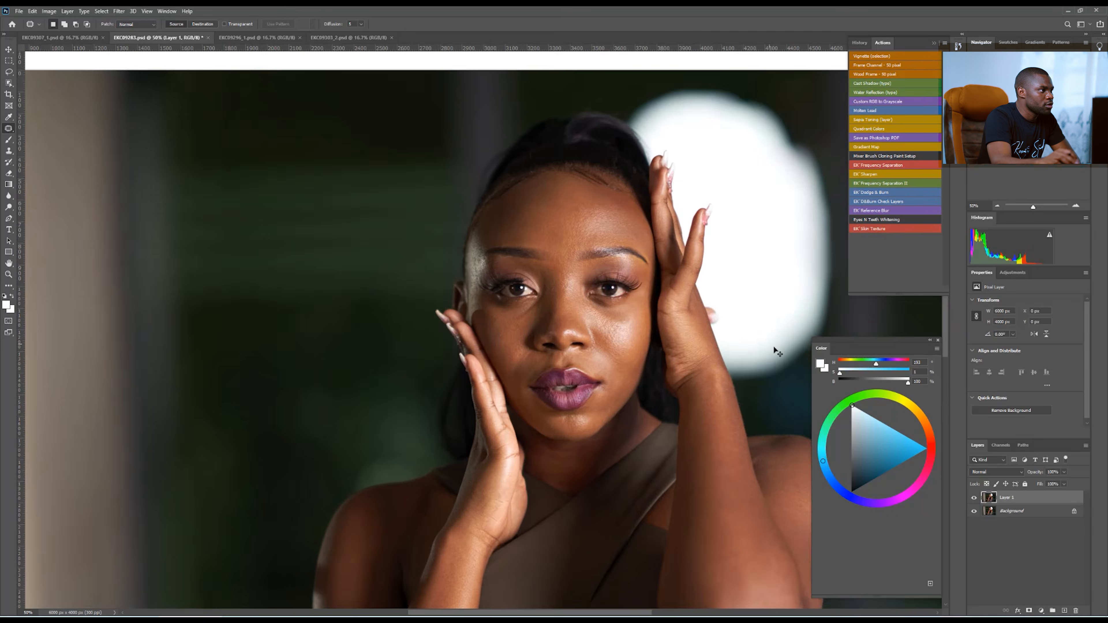
key("ctrl+minus")
key("ctrl+plus")
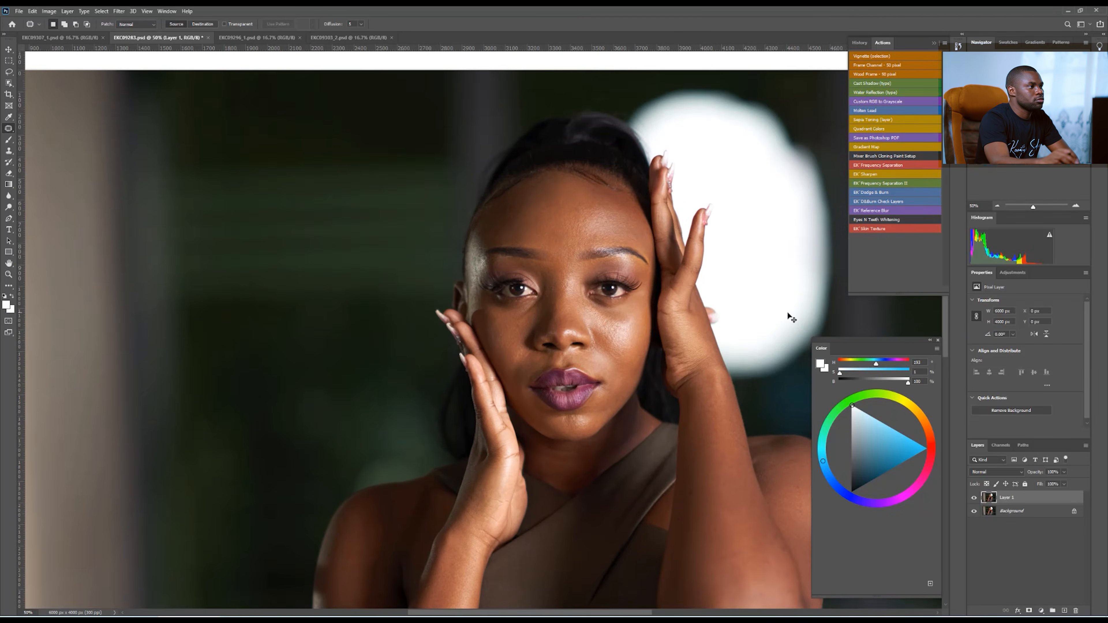
scroll(720, 312, "down", 1)
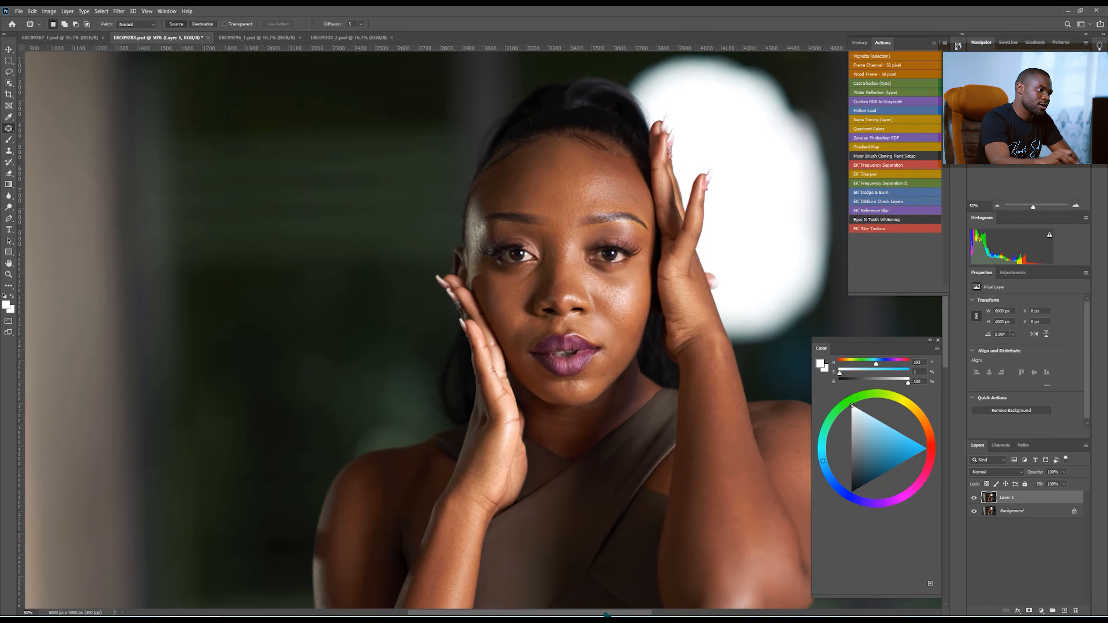
scroll(639, 567, "right", 5)
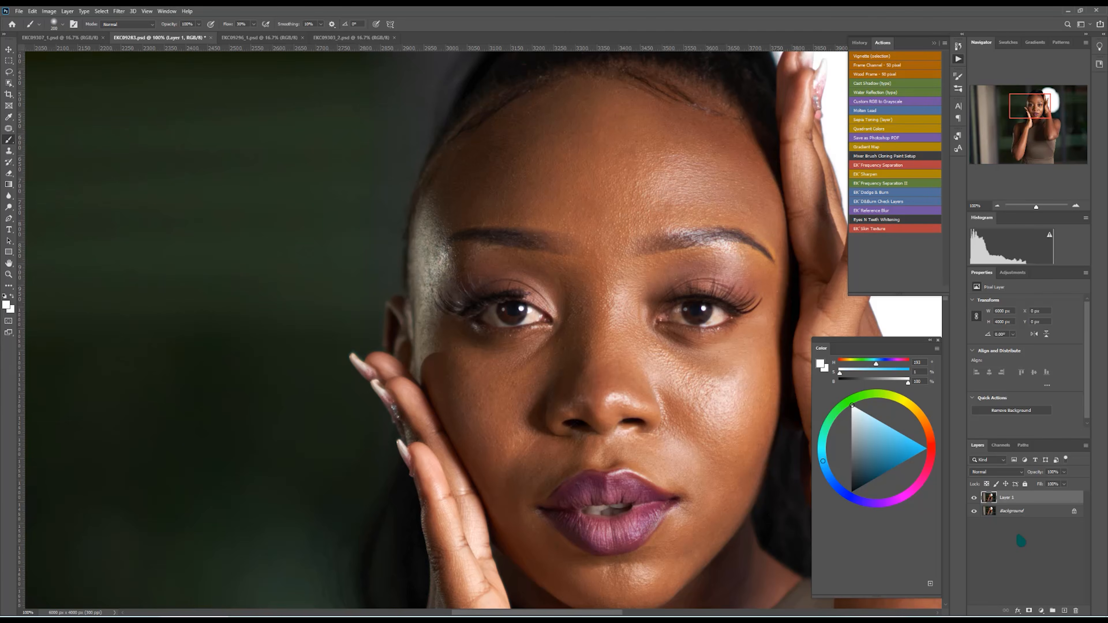
Run the EK Frequency Separation II action with a Gaussian Blur radius of about 8 pixels.
left_click(909, 184)
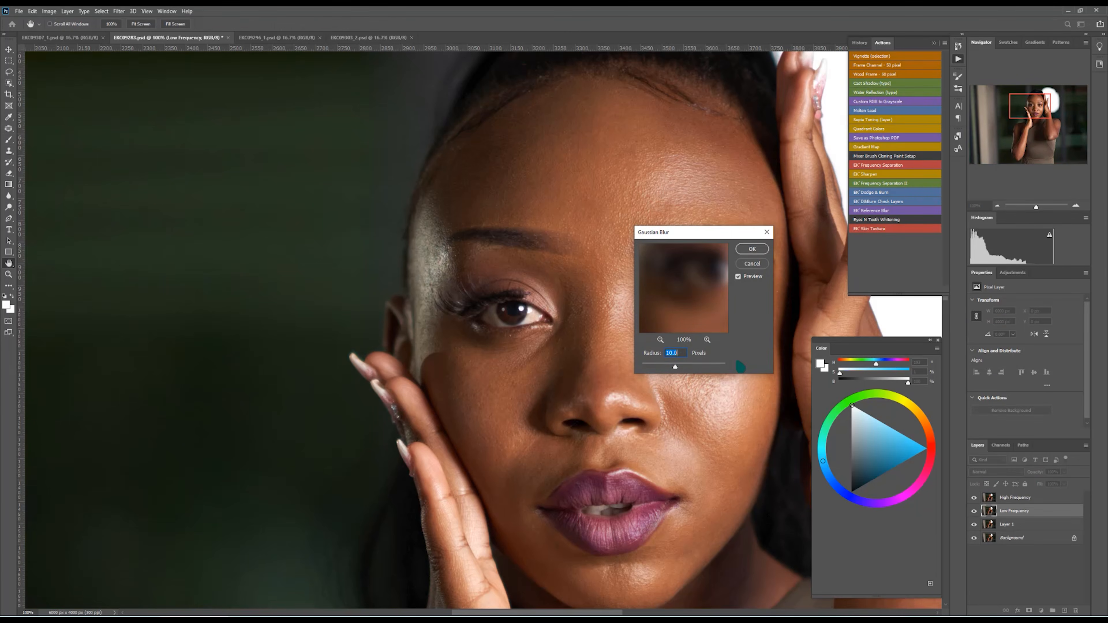
left_click_drag(668, 292, 674, 316)
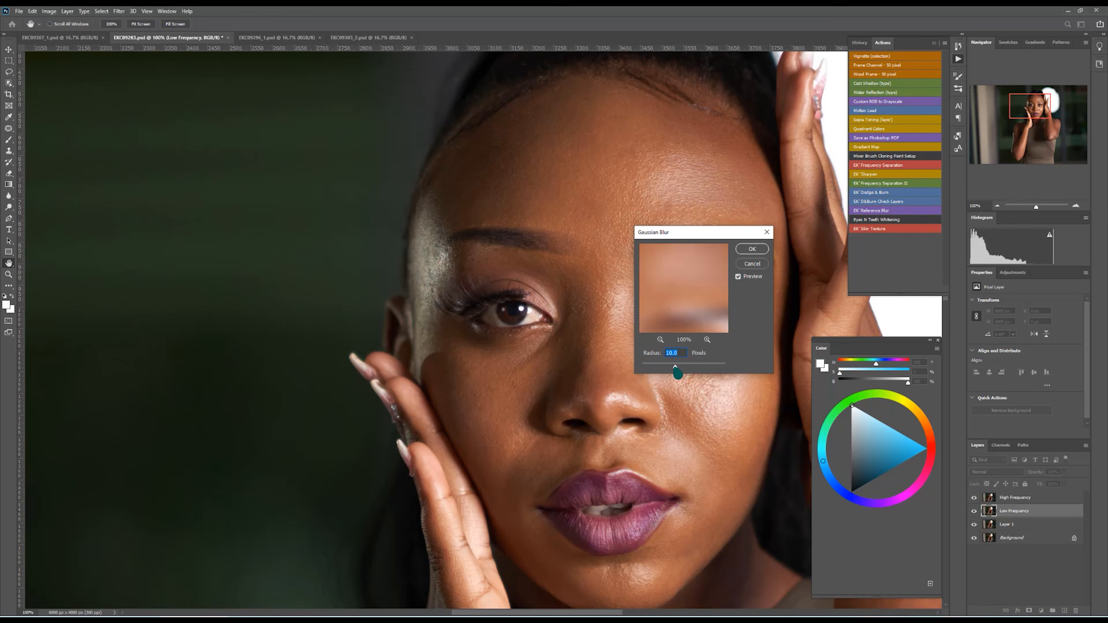
left_click_drag(673, 367, 651, 370)
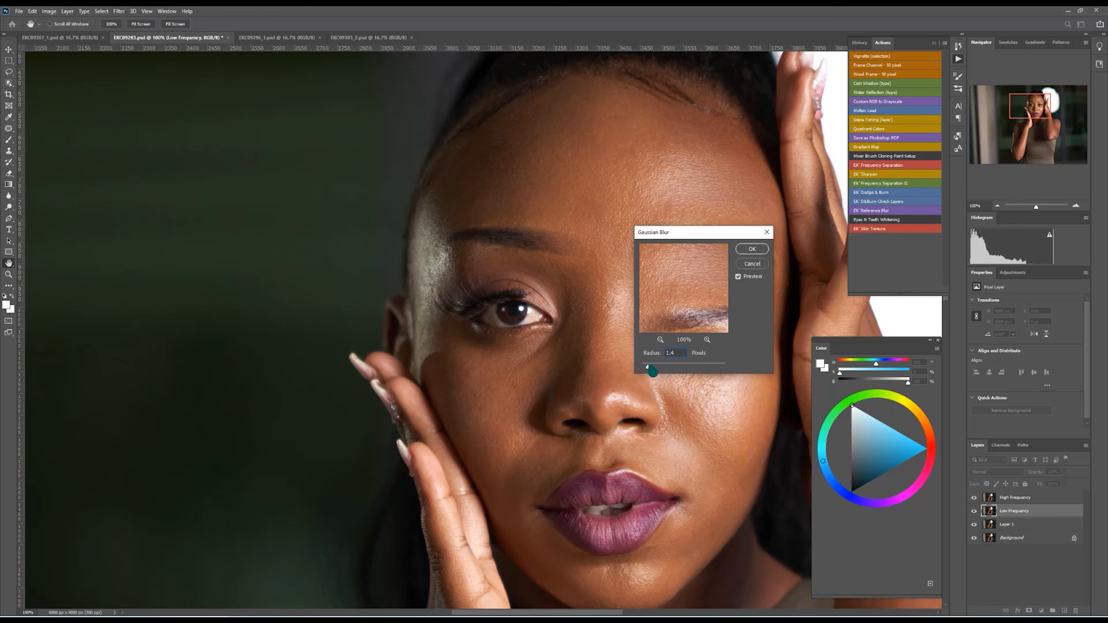
left_click_drag(658, 371, 675, 374)
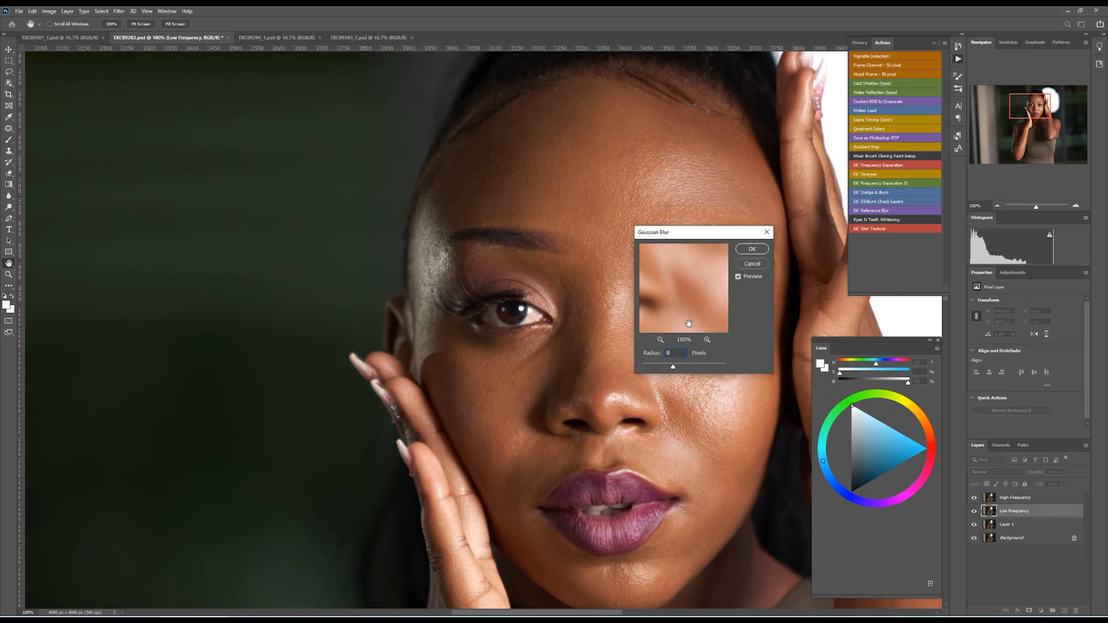
left_click(753, 250)
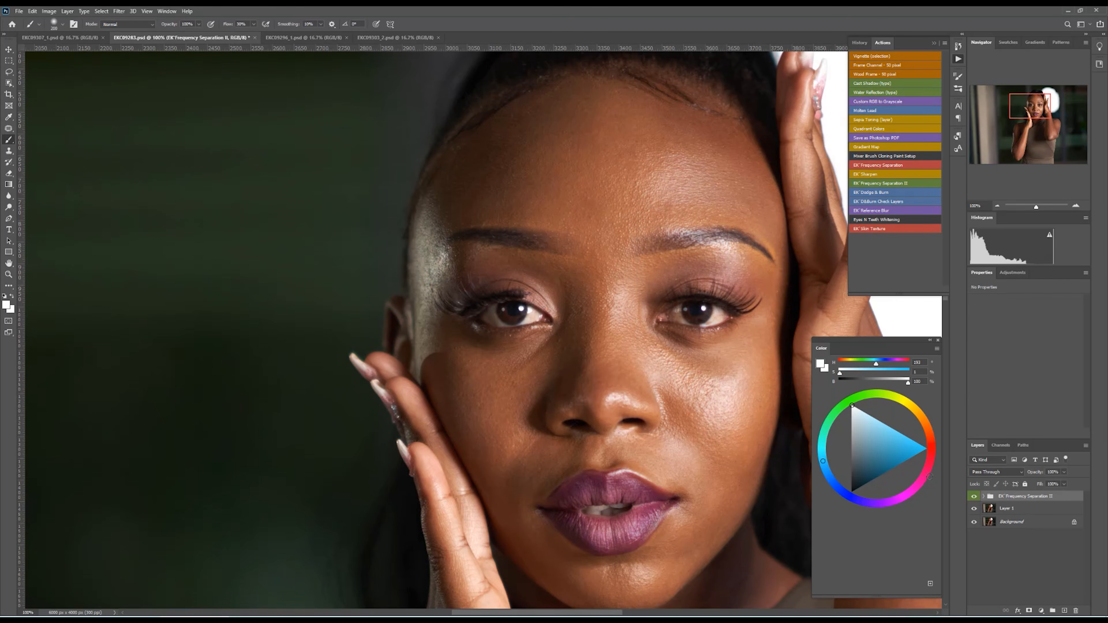
Select the Low Frequency copy layer inside the frequency separation group and switch to the Mixer Brush tool.
left_click(984, 497)
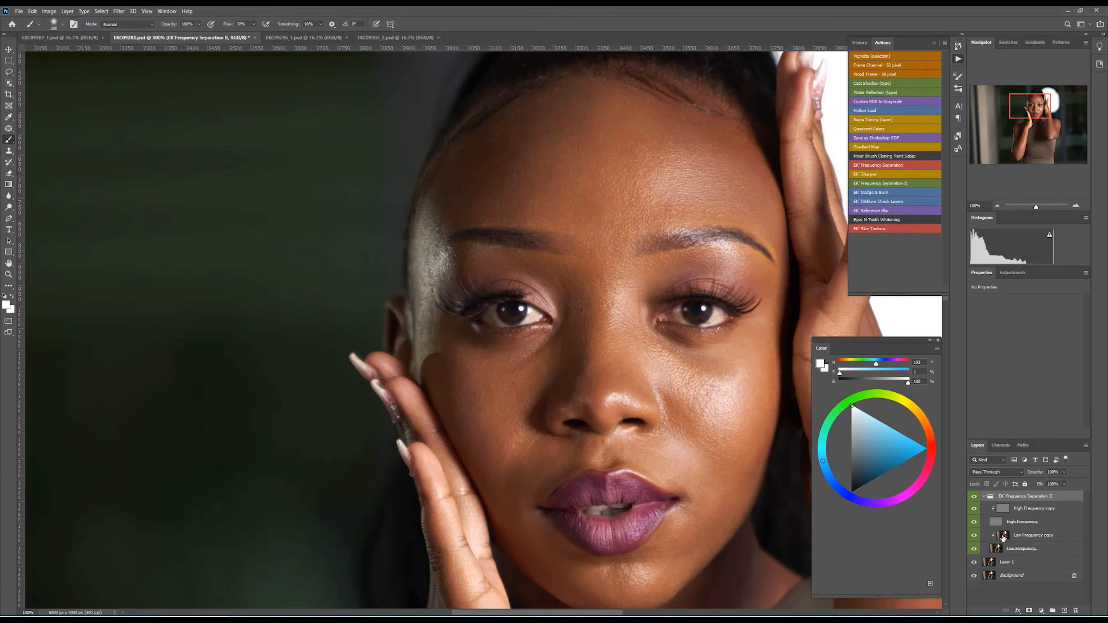
left_click(1002, 537)
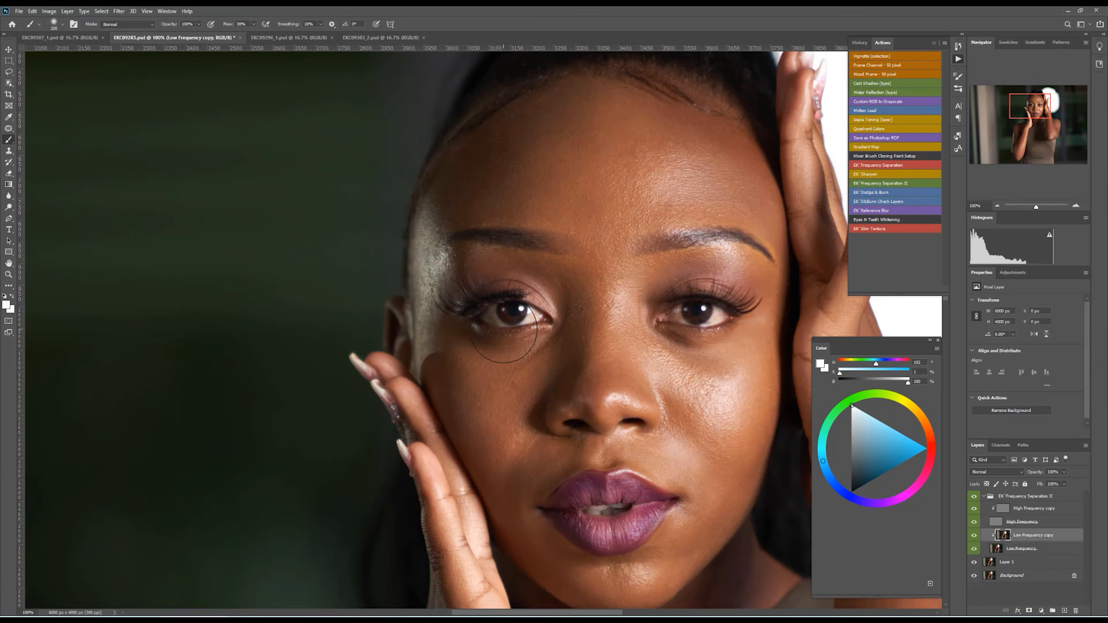
right_click(8, 140)
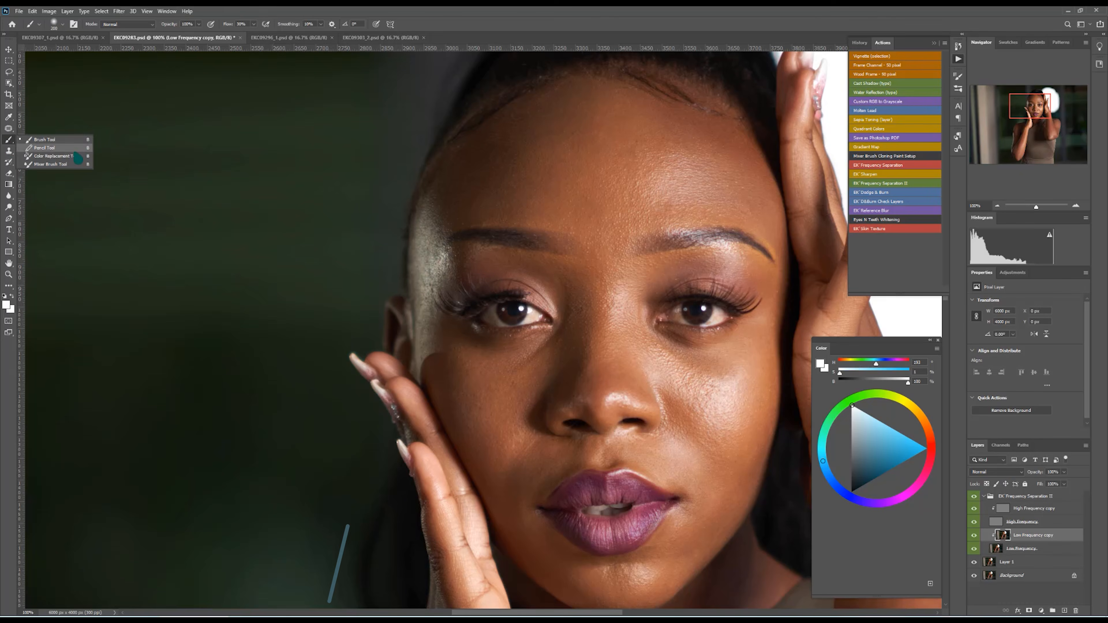
left_click(48, 165)
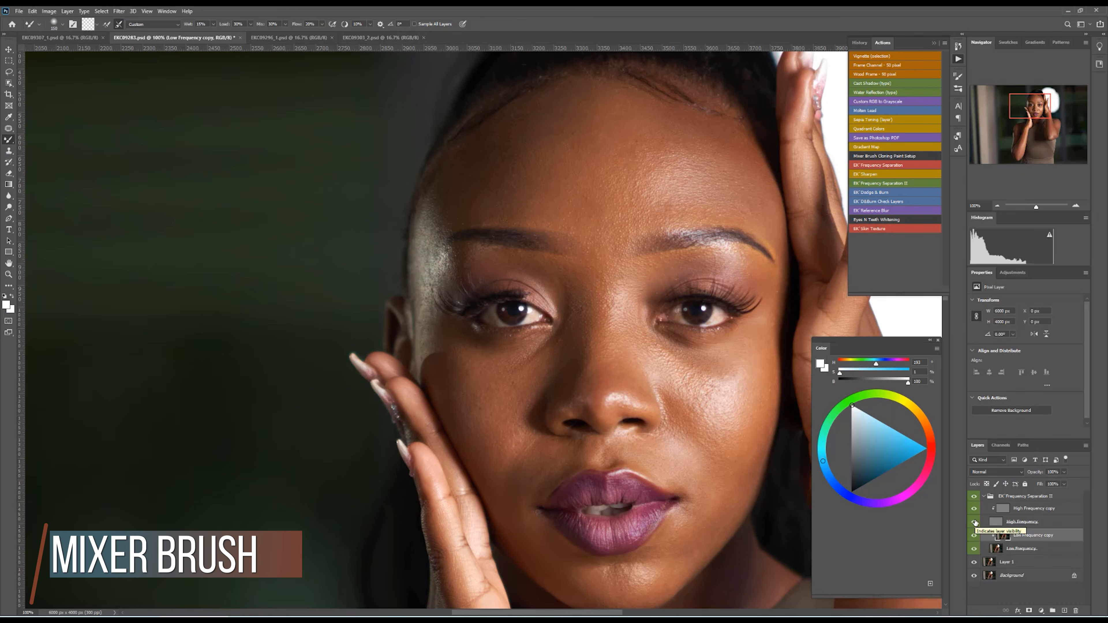
Hide the High Frequency layer and reduce the Mixer Brush size.
left_click(975, 522)
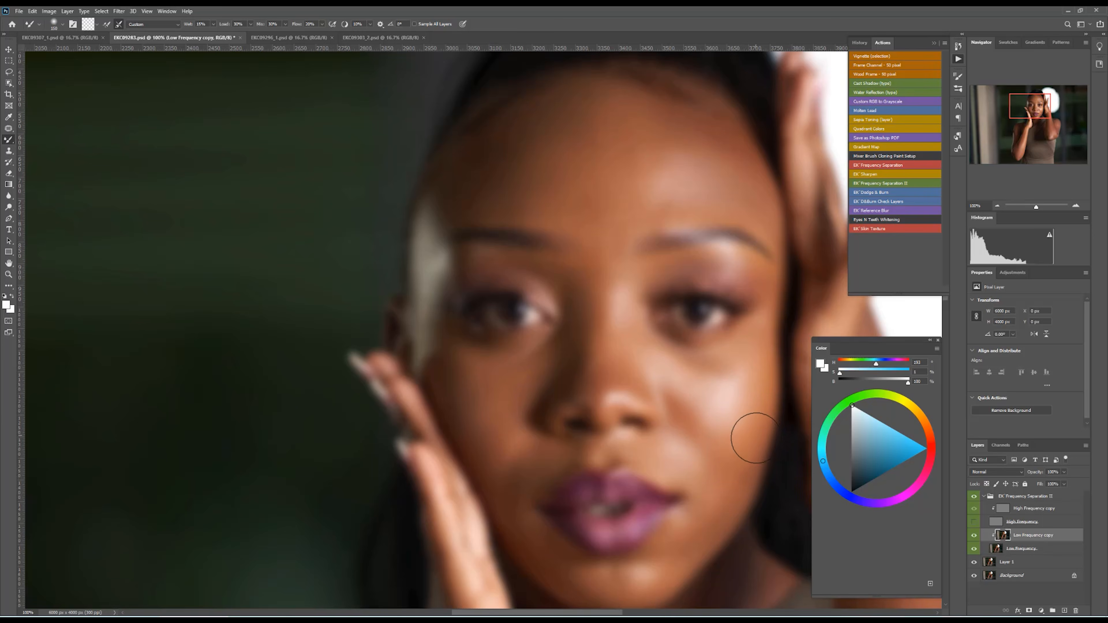
key("bracketleft")
key("bracketleft")
key("bracketleft")
key("bracketleft")
key("bracketleft")
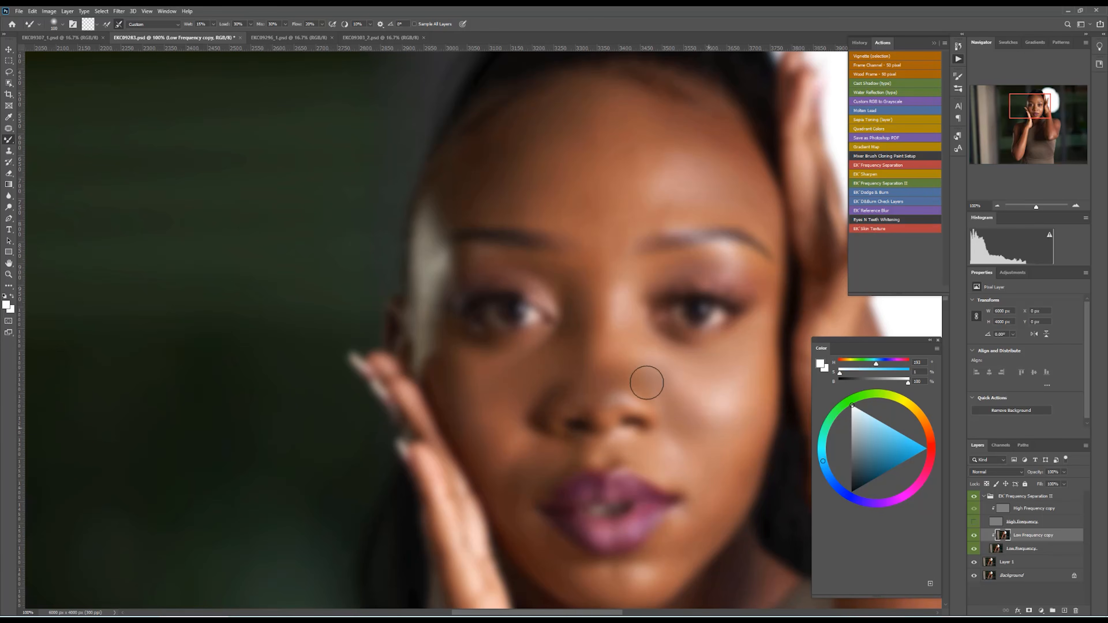
Blend the skin tones with Mixer Brush strokes across the forehead and nose, undoing the second stroke.
left_click_drag(638, 317, 462, 282)
mouse_move(702, 313)
left_mouse_down()
mouse_move(759, 326)
mouse_move(636, 470)
mouse_move(621, 382)
left_mouse_up()
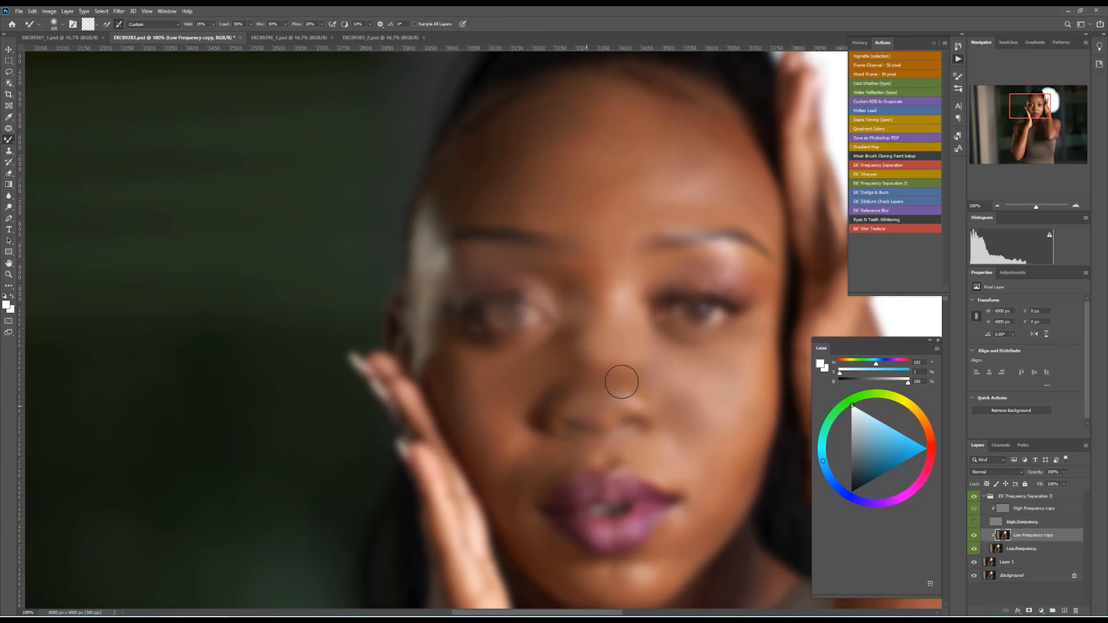
key("ctrl+z")
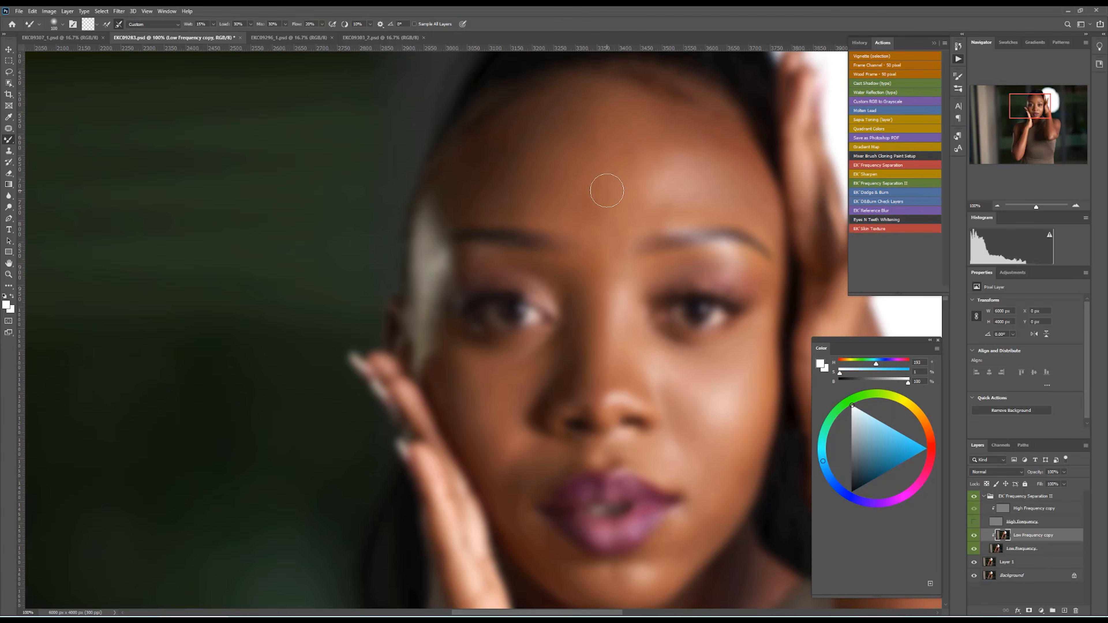
Adjust the Mixer Brush size and turn the High Frequency layer back on.
key("bracketright")
key("bracketright")
key("bracketright")
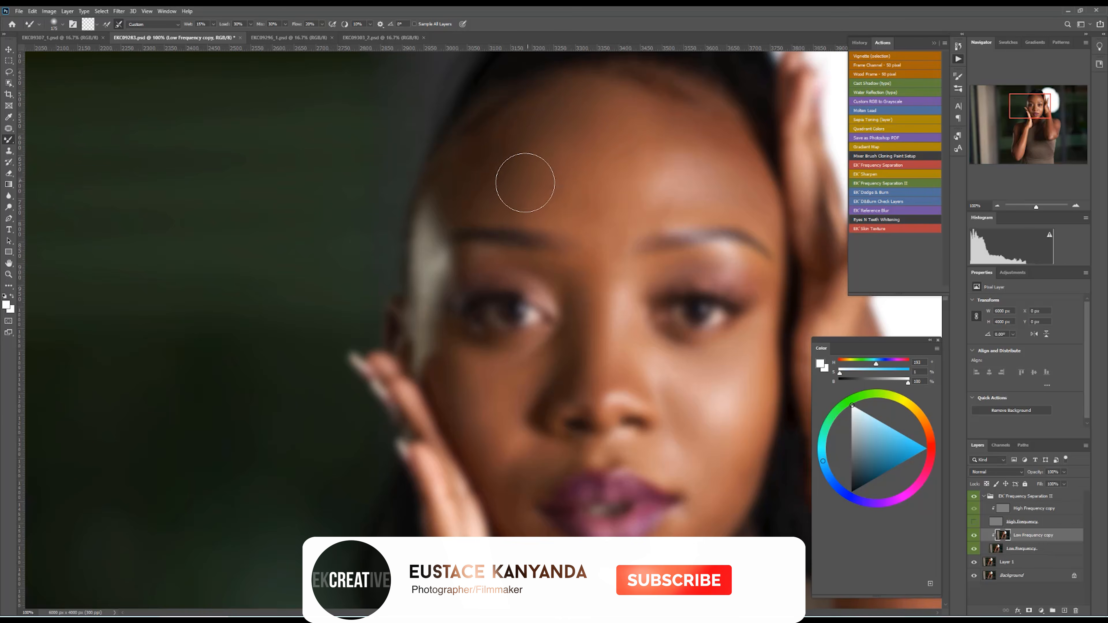
key("bracketleft")
key("bracketleft")
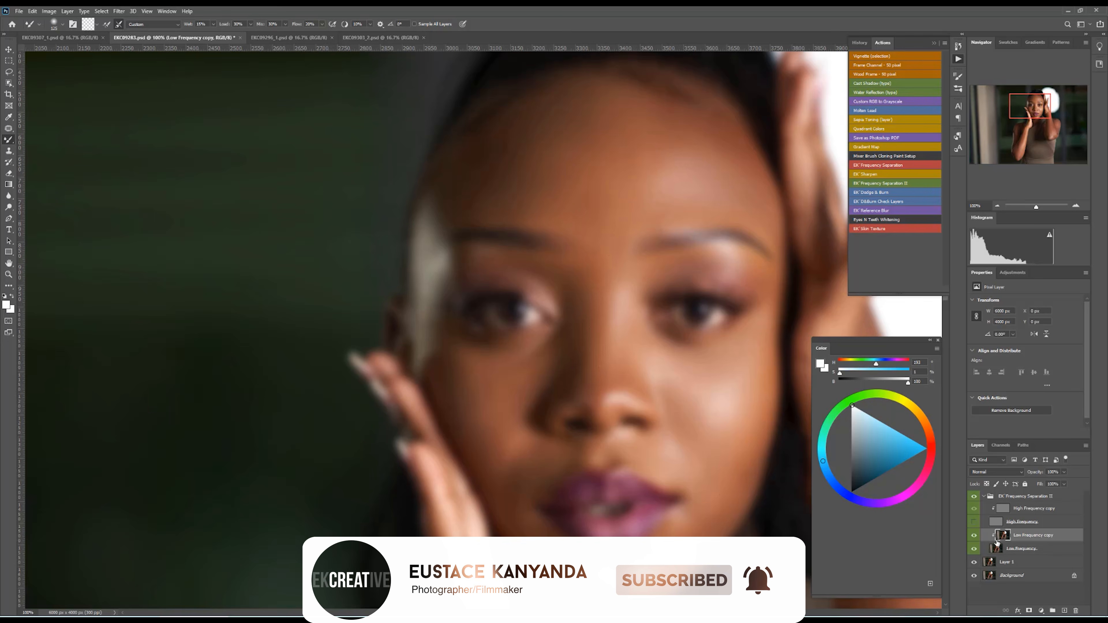
left_click(975, 523)
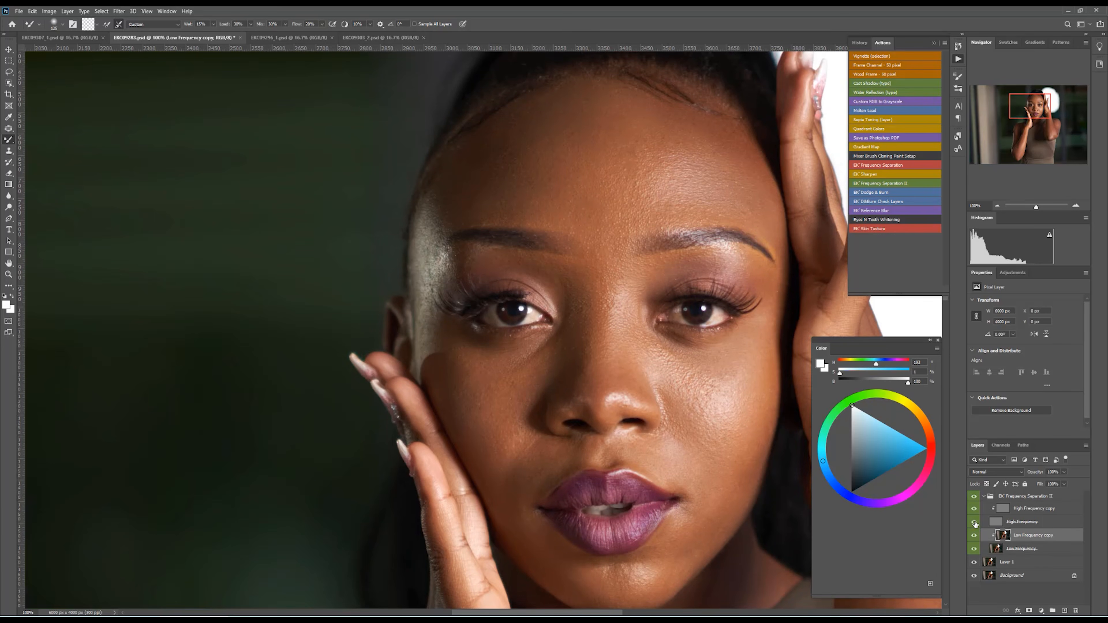
Toggle the frequency separation group's visibility to compare the smoothed skin with the original.
left_click(974, 497)
left_click(974, 497)
left_click(974, 498)
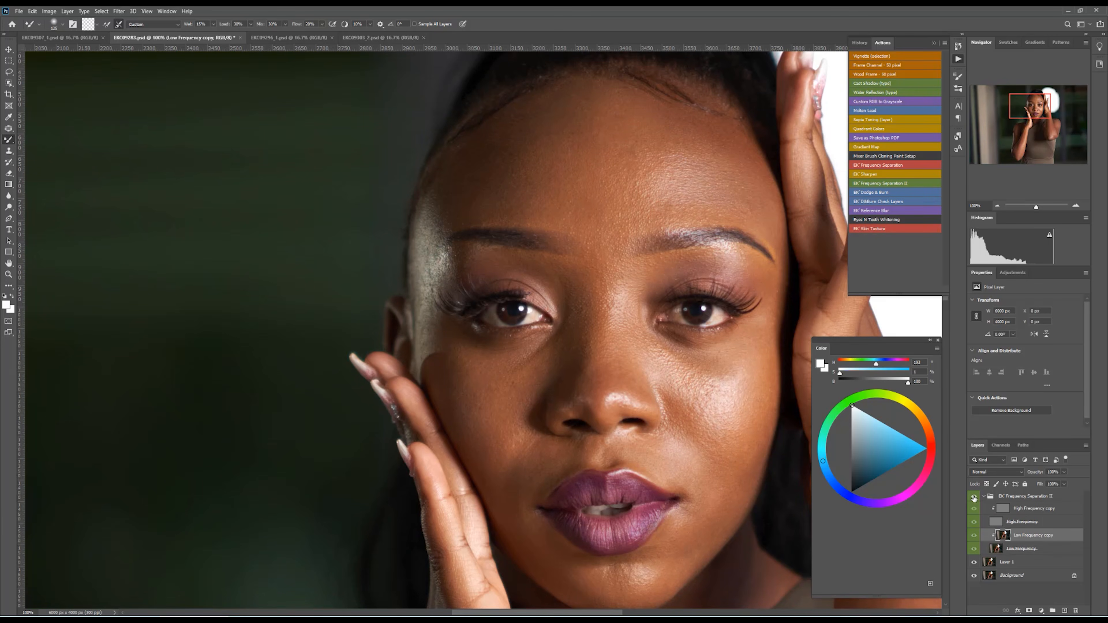
left_click(974, 497)
left_click(974, 497)
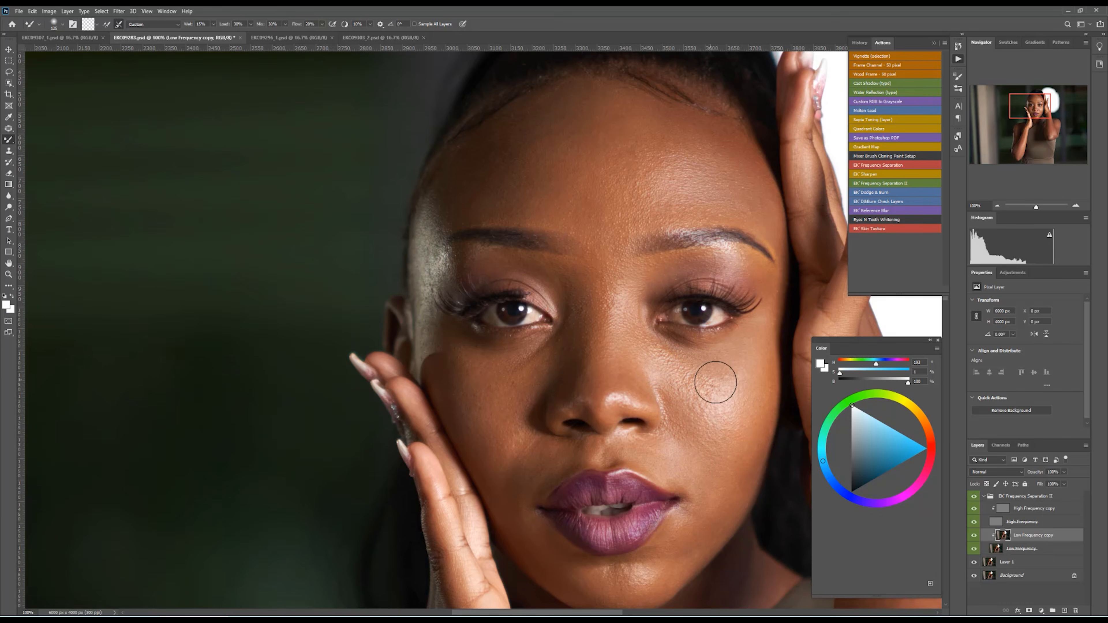
Duplicate the Low Frequency copy layer, clip the duplicate to the layer below, and reduce the brush size.
left_click(1033, 536)
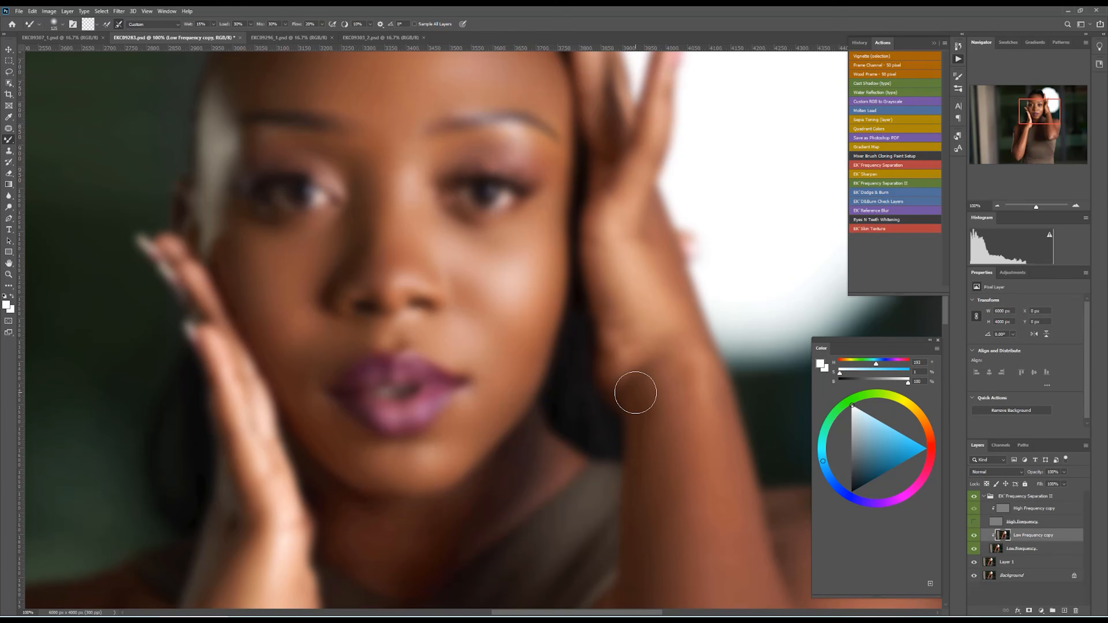
key("ctrl+j")
right_click(1033, 537)
left_click(1032, 338)
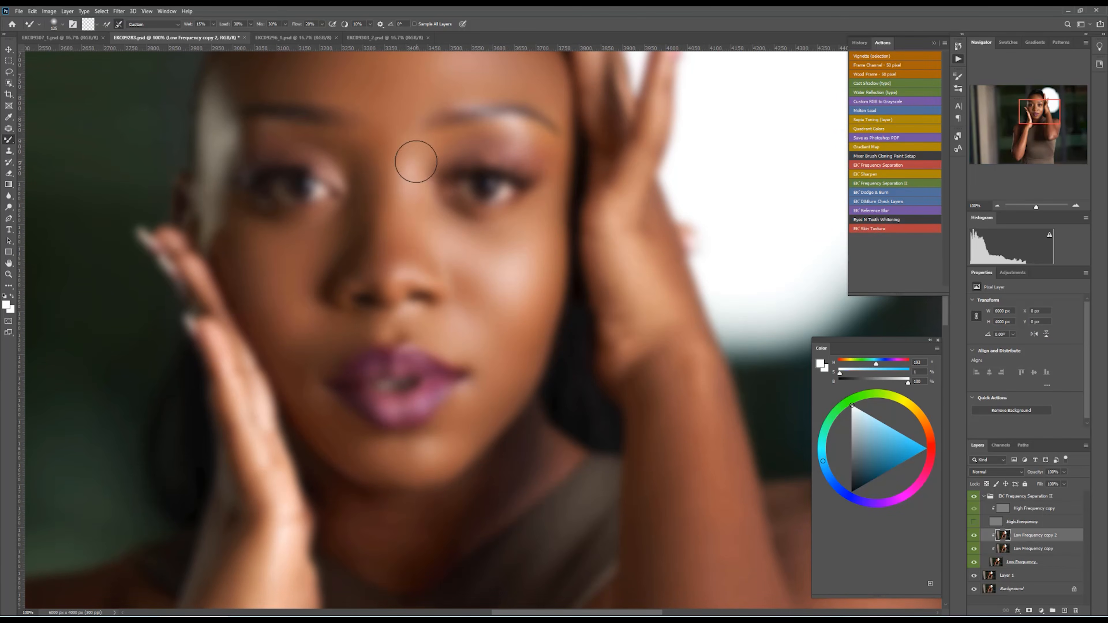
key("bracketleft")
key("bracketleft")
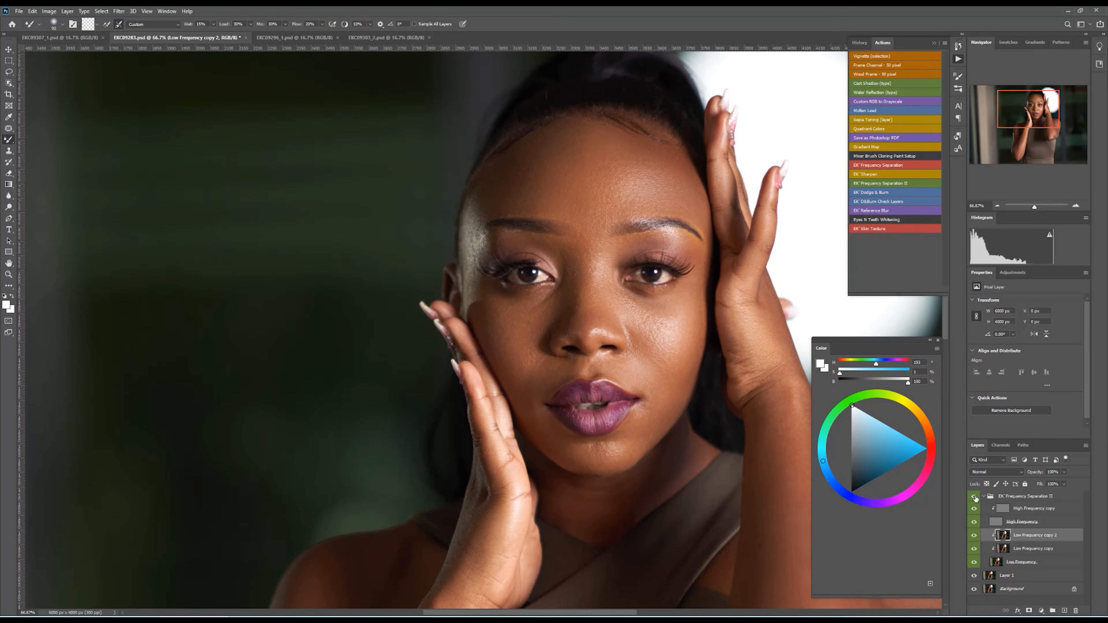
Toggle the frequency separation group's visibility to compare, then collapse the group.
left_click(975, 497)
left_click(975, 497)
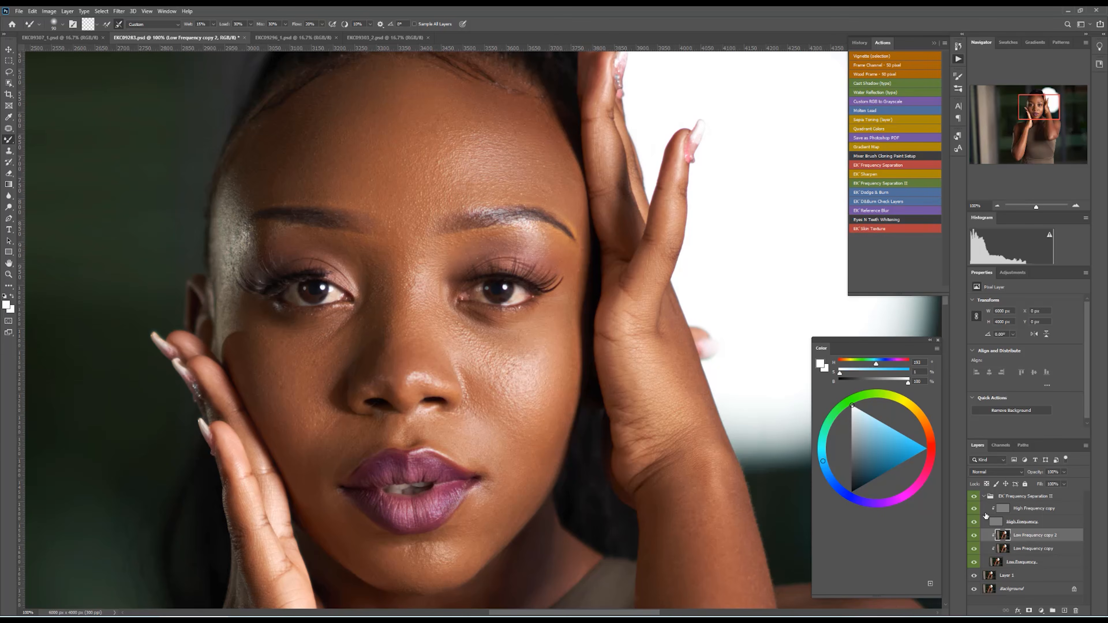
left_click(983, 497)
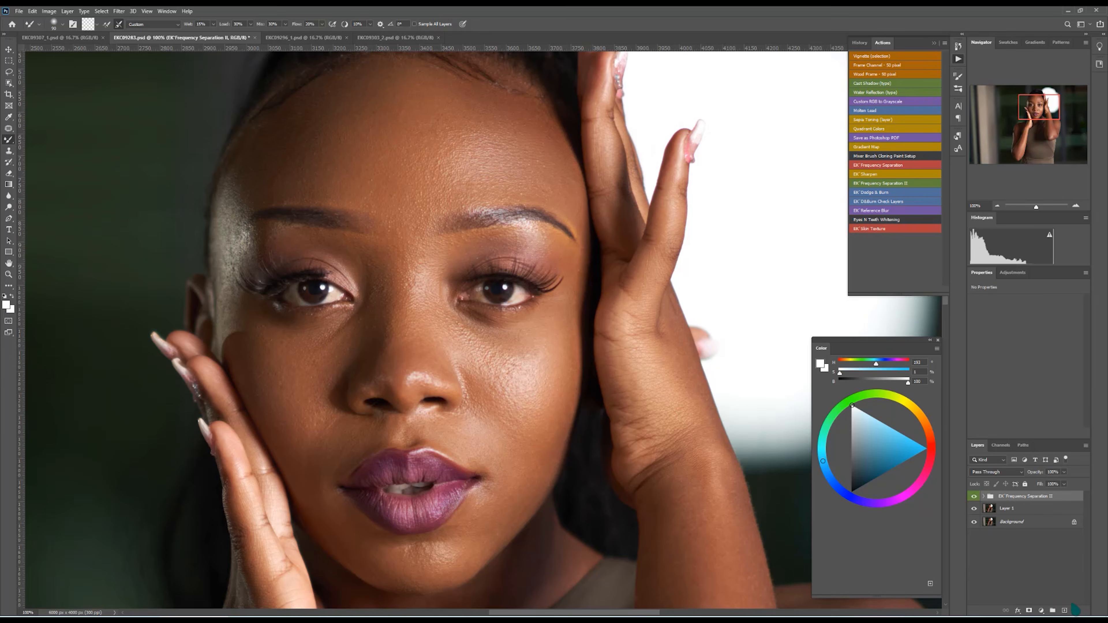
Add a new empty layer on top and switch to the Healing Brush tool with a larger brush.
left_click(1065, 610)
right_click(8, 128)
left_click(43, 135)
key("bracketright")
key("bracketright")
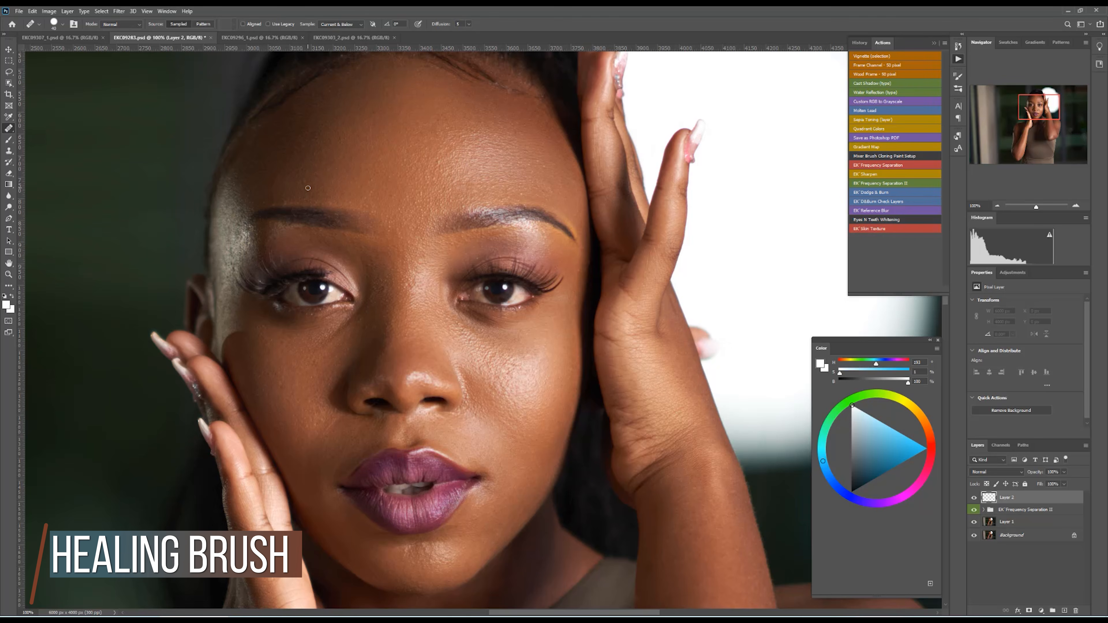
Reduce the Healing Brush size, sample clean skin, and heal a blemish on the left cheek below the eye.
key("ctrl+plus")
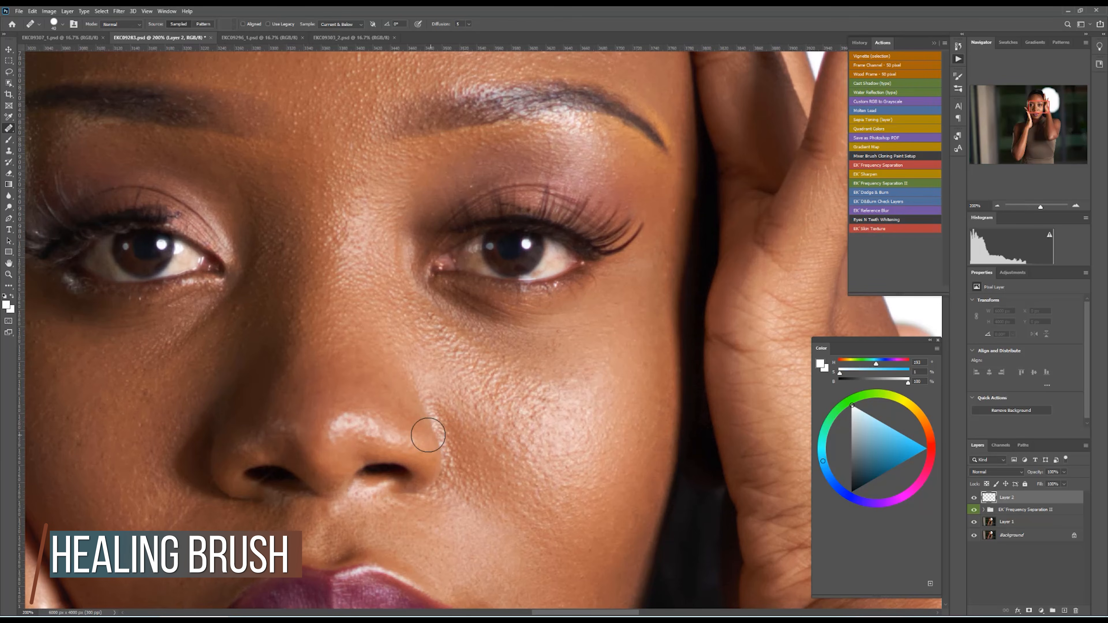
key("bracketleft")
key("bracketleft")
key("bracketleft")
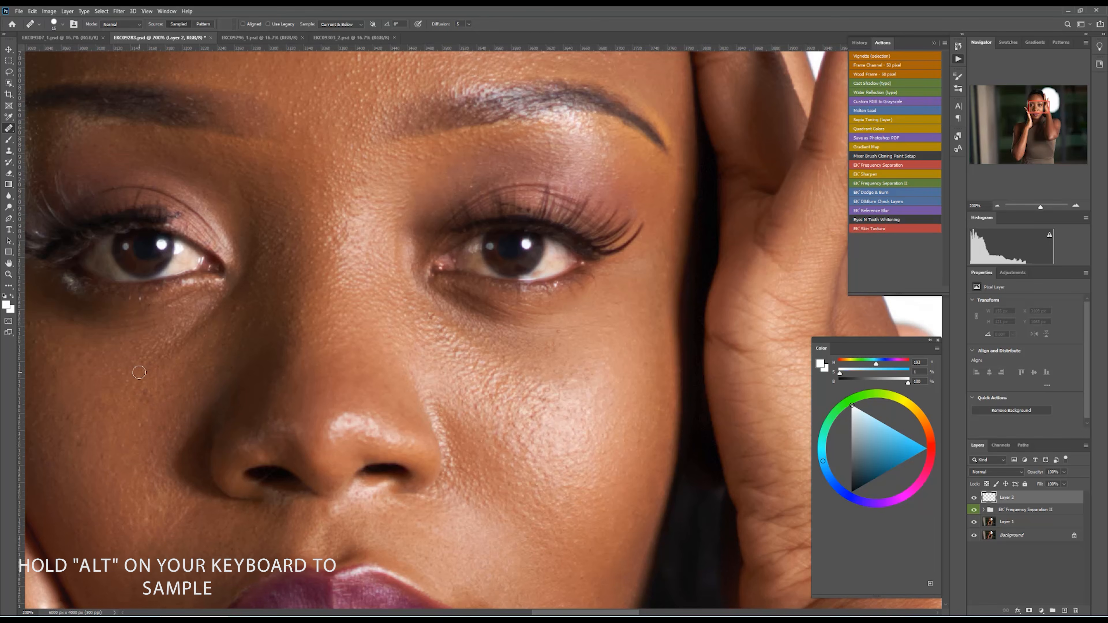
left_click(135, 370, "alt")
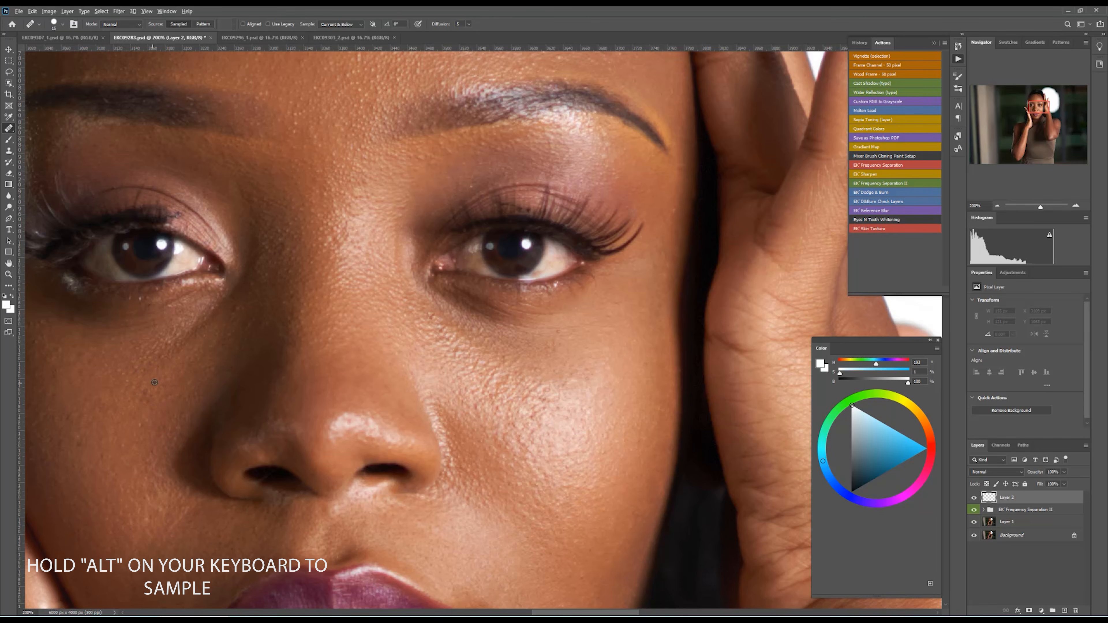
left_click_drag(174, 348, 201, 325)
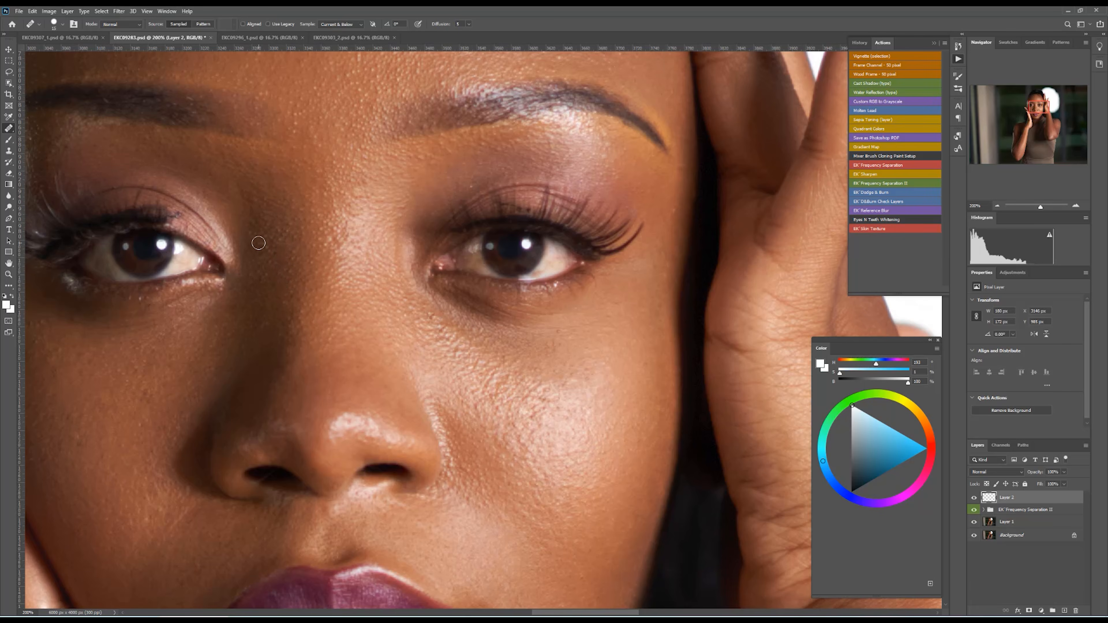
Toggle the healing layer's visibility and zoom out and back in to compare the result.
left_click(974, 499)
left_click(975, 498)
left_click(974, 498)
left_click(974, 498)
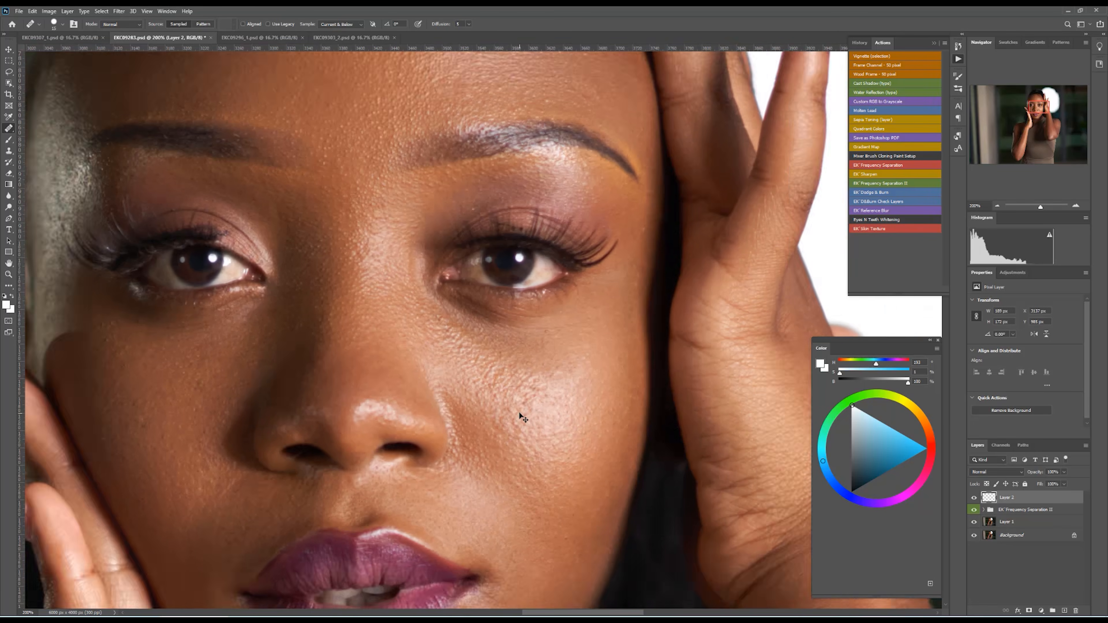
key("ctrl+minus")
key("ctrl+minus")
key("ctrl+minus")
key("ctrl+plus")
key("ctrl+plus")
key("ctrl+plus")
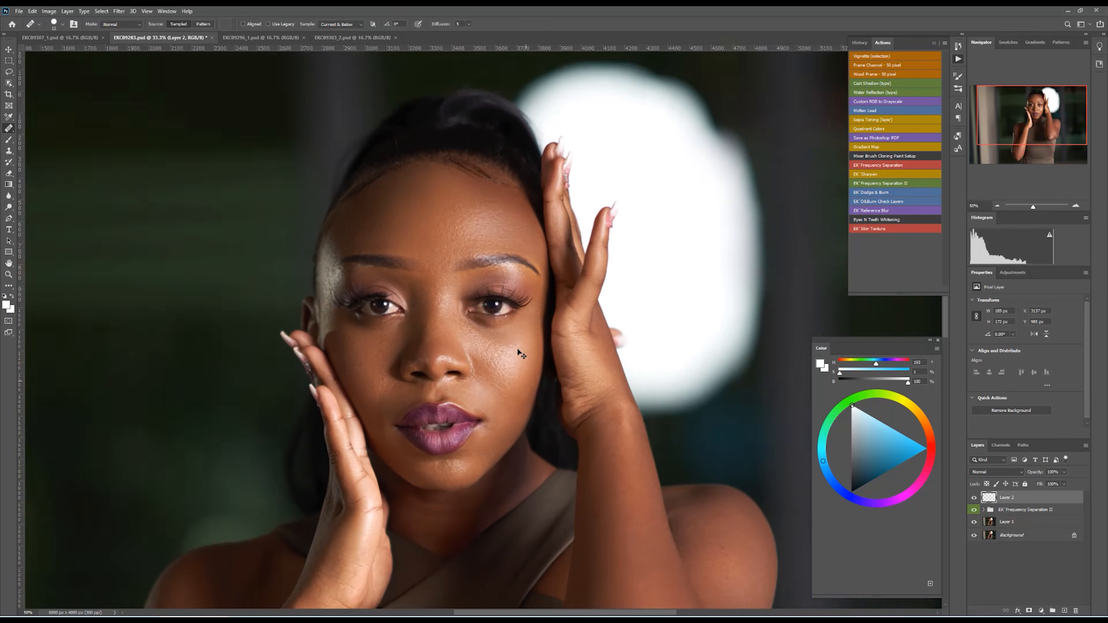
key("ctrl+plus")
key("ctrl+plus")
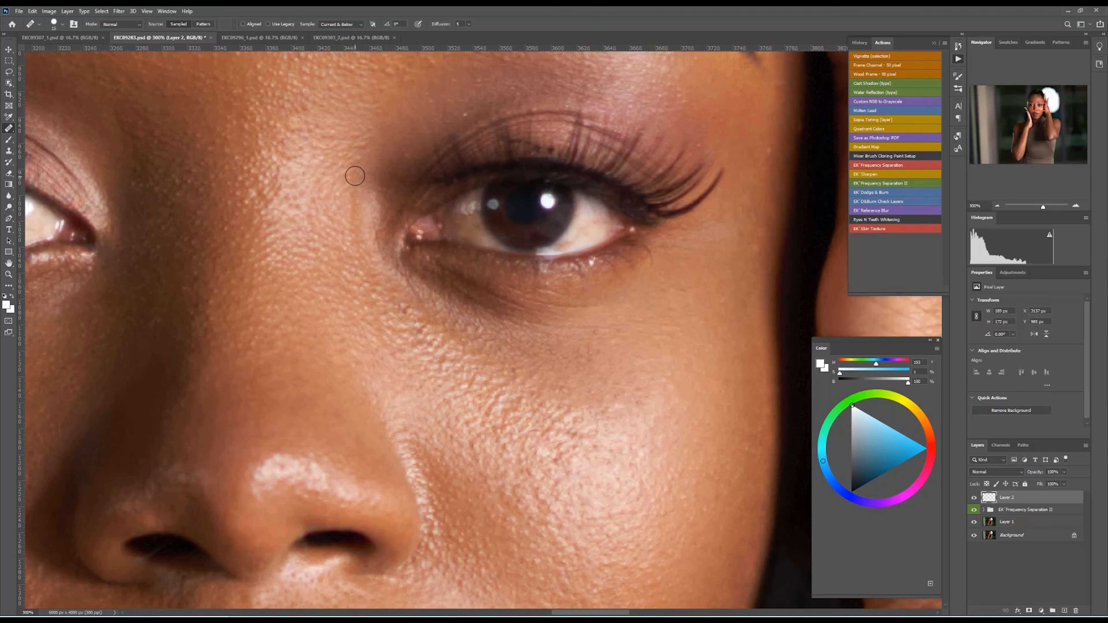
Heal the blemishes under the right eye and on the upper cheek with the Healing Brush.
left_click_drag(353, 221, 364, 255)
left_click_drag(359, 183, 370, 254)
left_click_drag(347, 173, 341, 225)
mouse_move(403, 300)
left_mouse_down()
mouse_move(444, 358)
mouse_move(455, 351)
mouse_move(487, 379)
left_mouse_up()
left_click(484, 358, "alt")
Zoom out and toggle the patched layer's visibility to compare the whole retouched portrait.
key("ctrl+minus")
key("ctrl+minus")
key("ctrl+minus")
key("ctrl+minus")
key("ctrl+minus")
key("ctrl+minus")
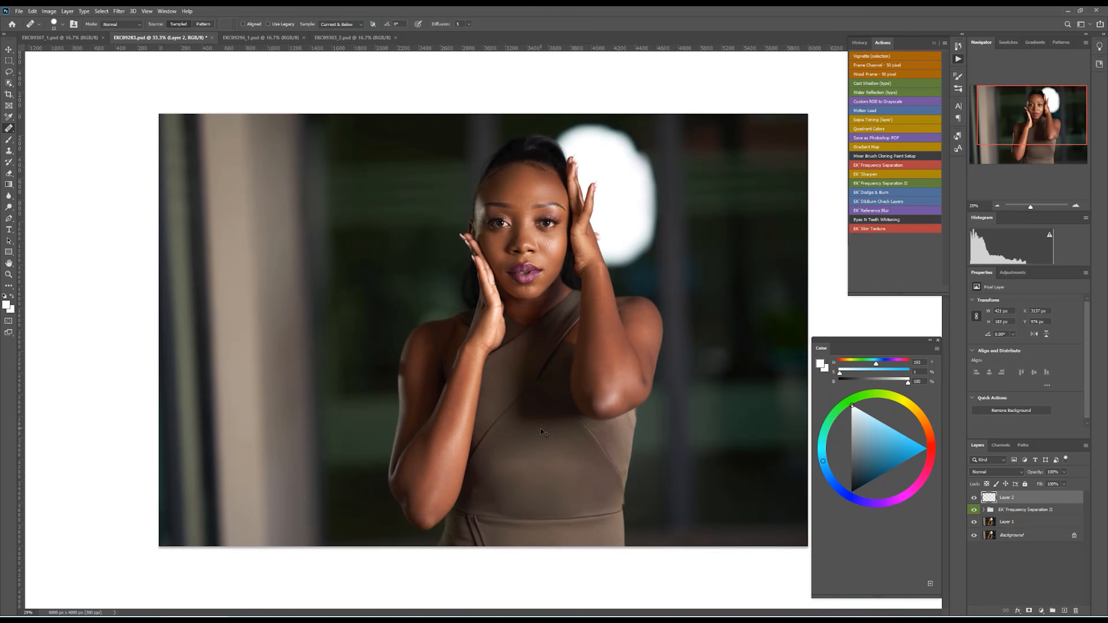
key("ctrl+plus")
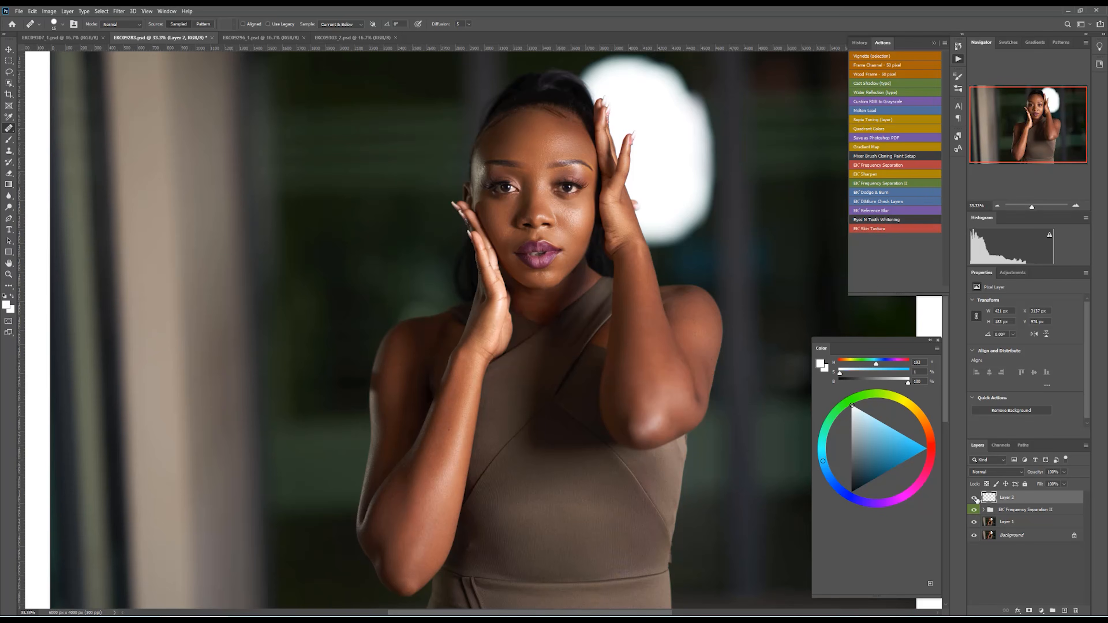
left_click(975, 522, "alt")
left_click(974, 523, "alt")
left_click(974, 523, "alt")
left_click(974, 523, "alt")
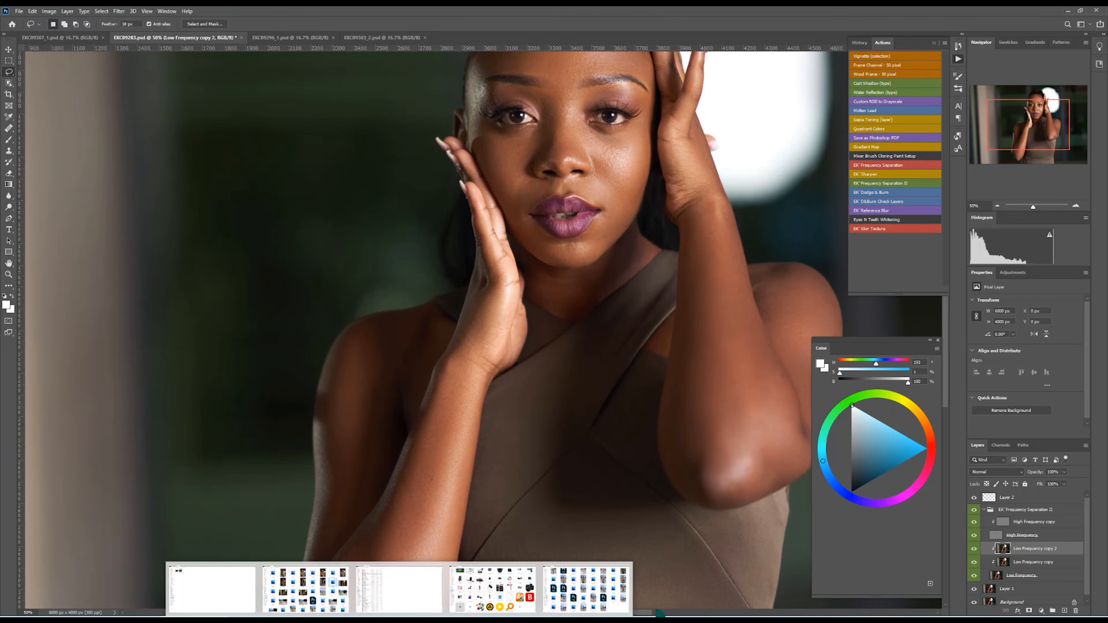
left_click_drag(672, 614, 692, 613)
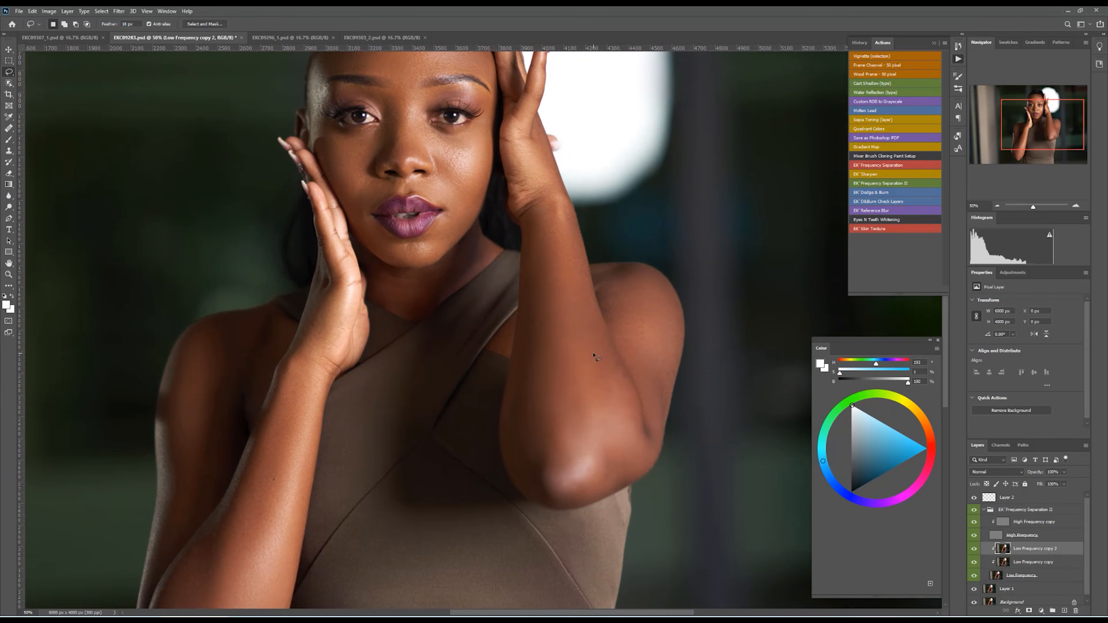
scroll(594, 356, "up", 8)
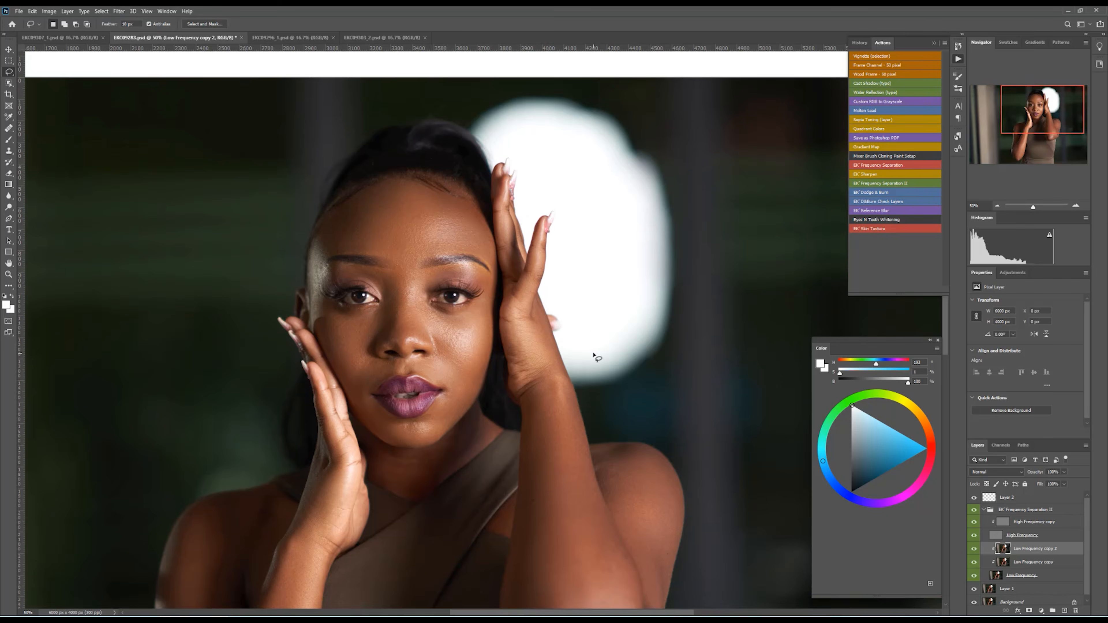
scroll(594, 356, "up", 1)
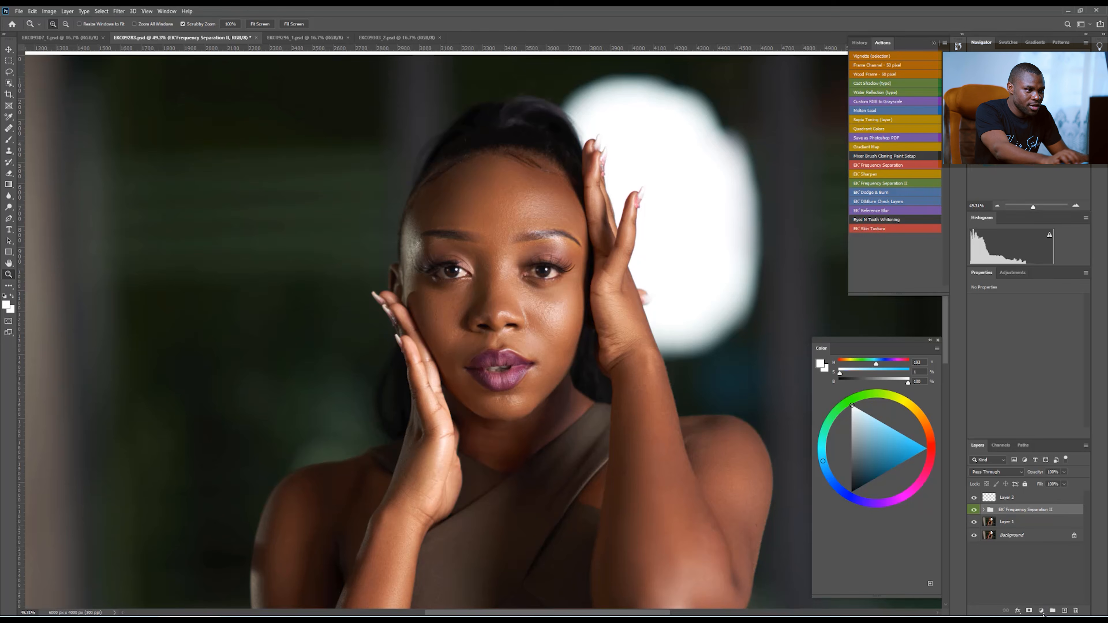
Add a Curves adjustment layer named dodge that brightens the midtones and select its mask.
left_click(1041, 611)
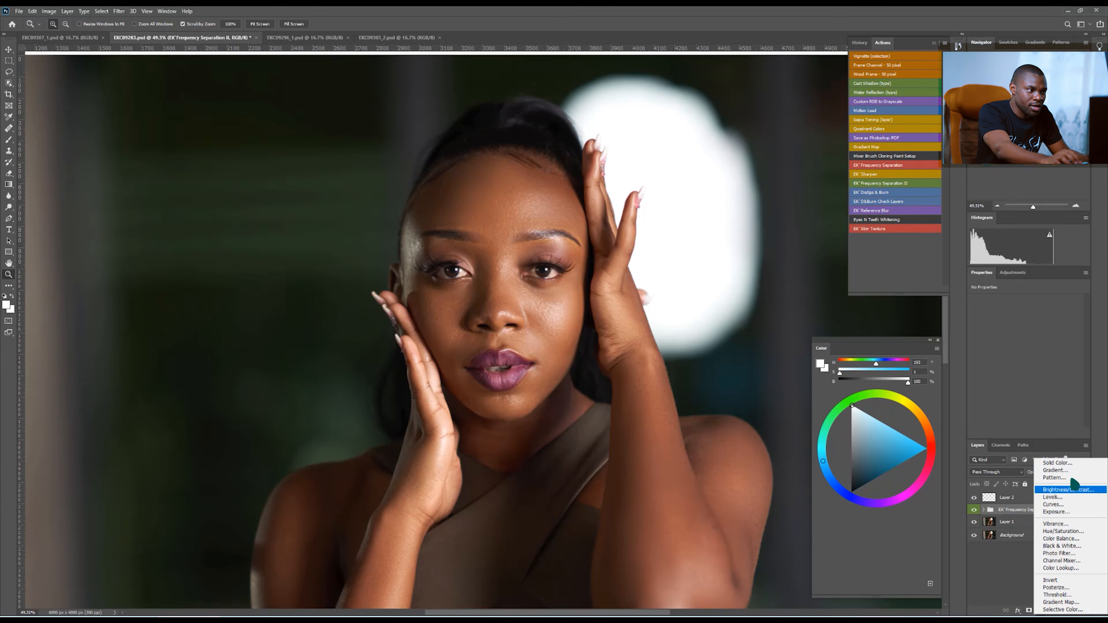
left_click(1068, 504)
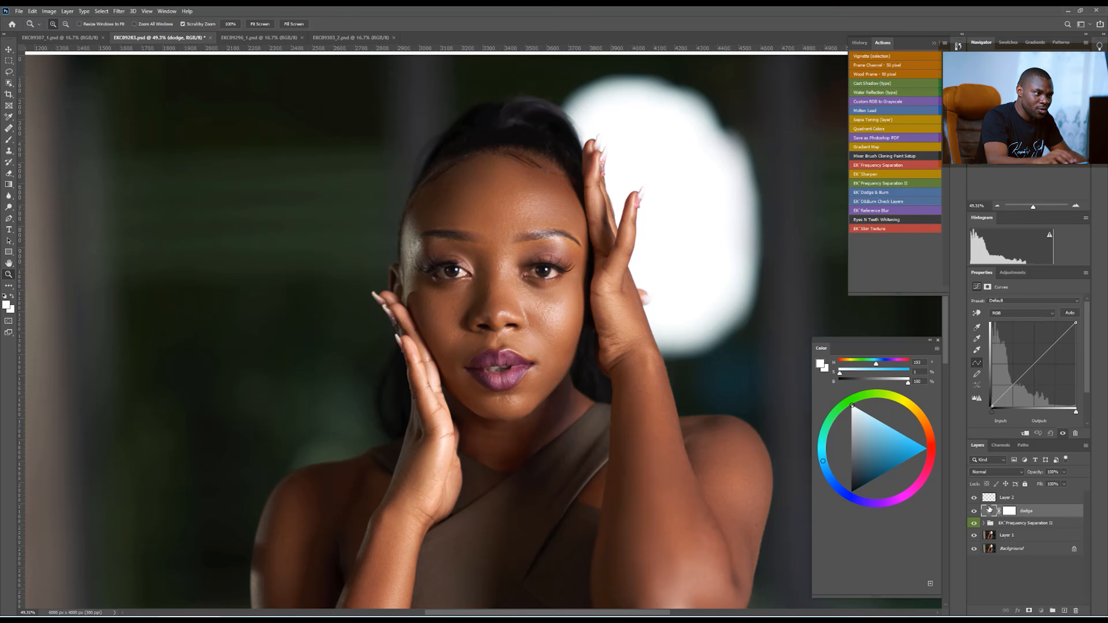
left_click(1043, 612)
left_click(1035, 383)
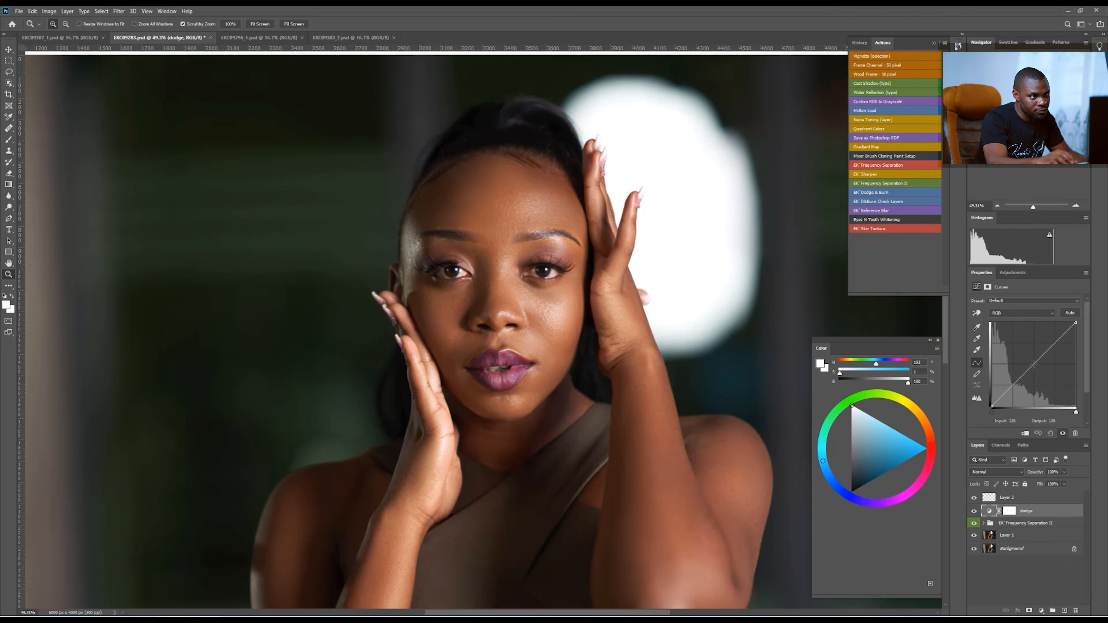
left_click_drag(1033, 365, 1032, 342)
left_click_drag(1027, 515, 1026, 496)
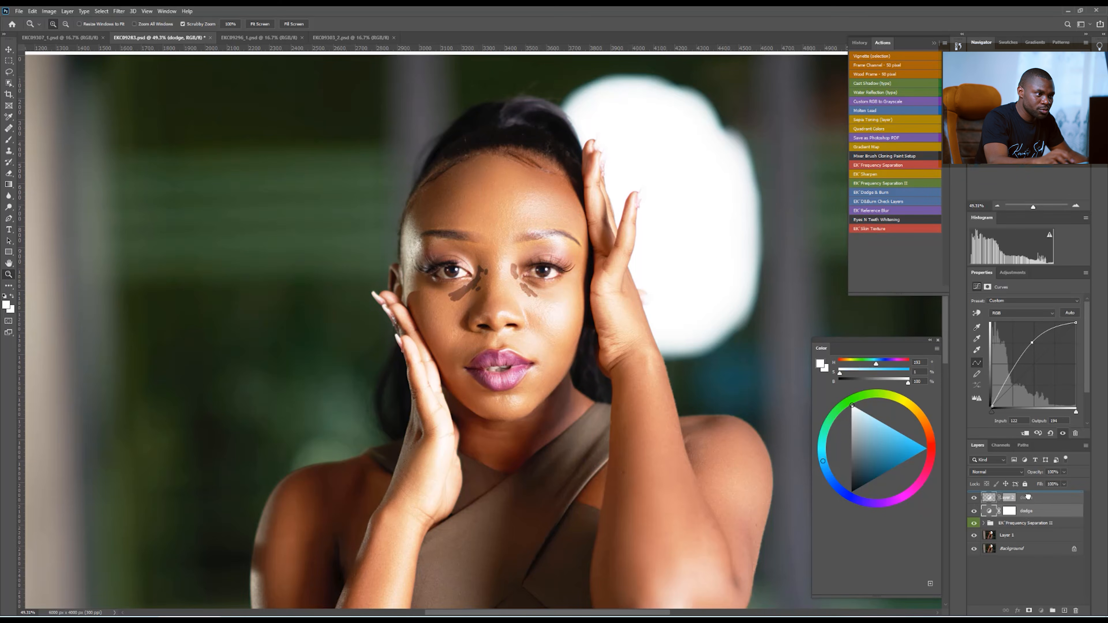
left_click(1009, 497)
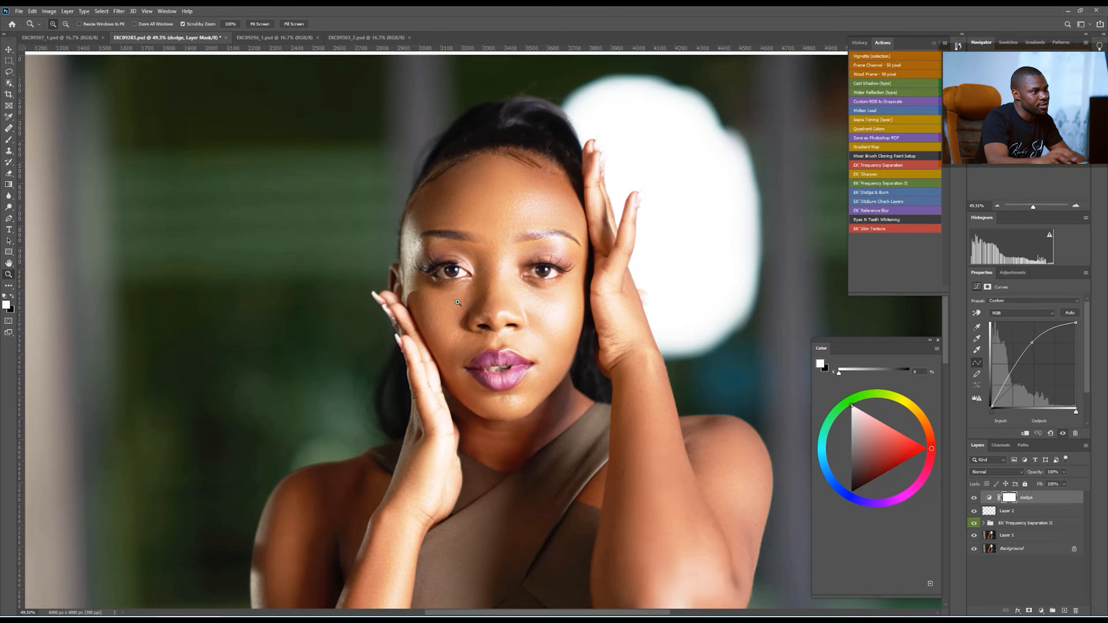
Add a second Curves layer that darkens the image, then delete the Curves layers.
left_click(1041, 611)
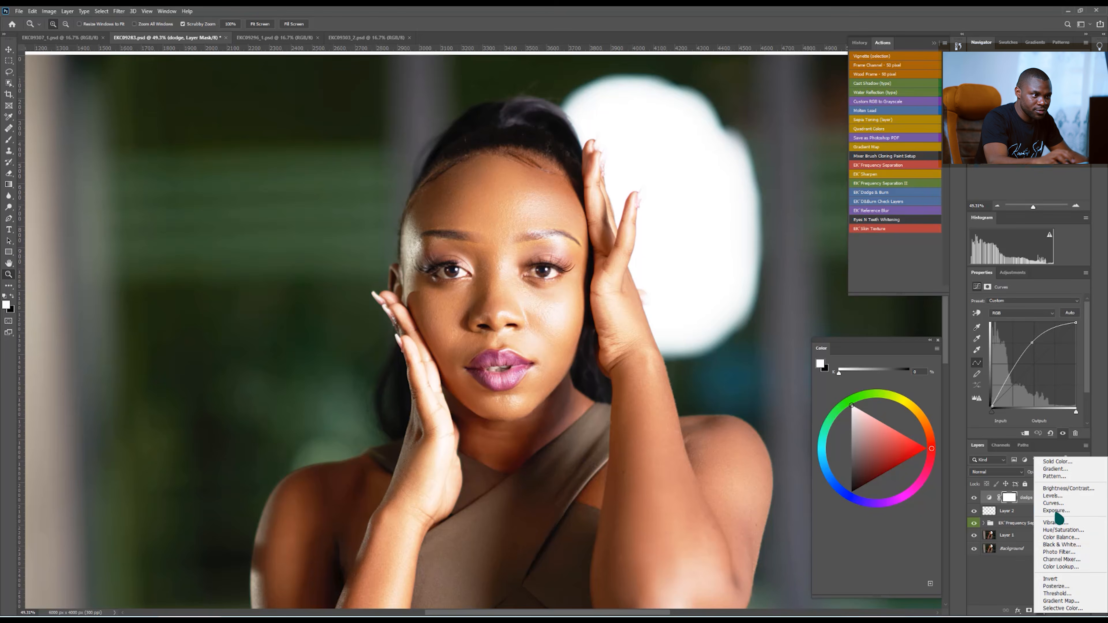
left_click(1054, 503)
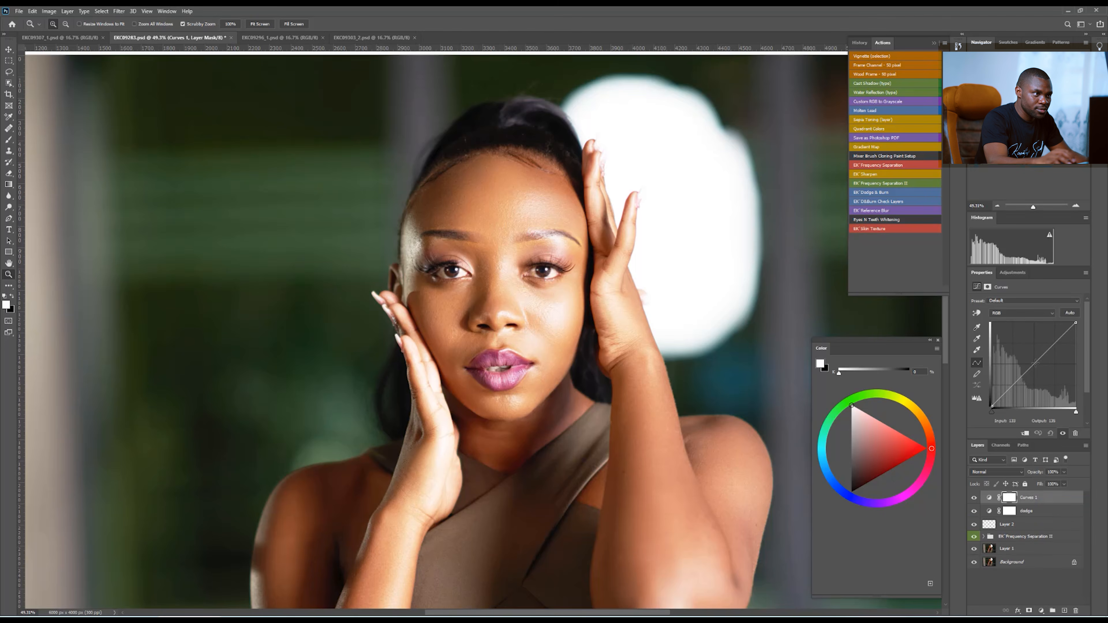
left_click_drag(1035, 362, 1033, 387)
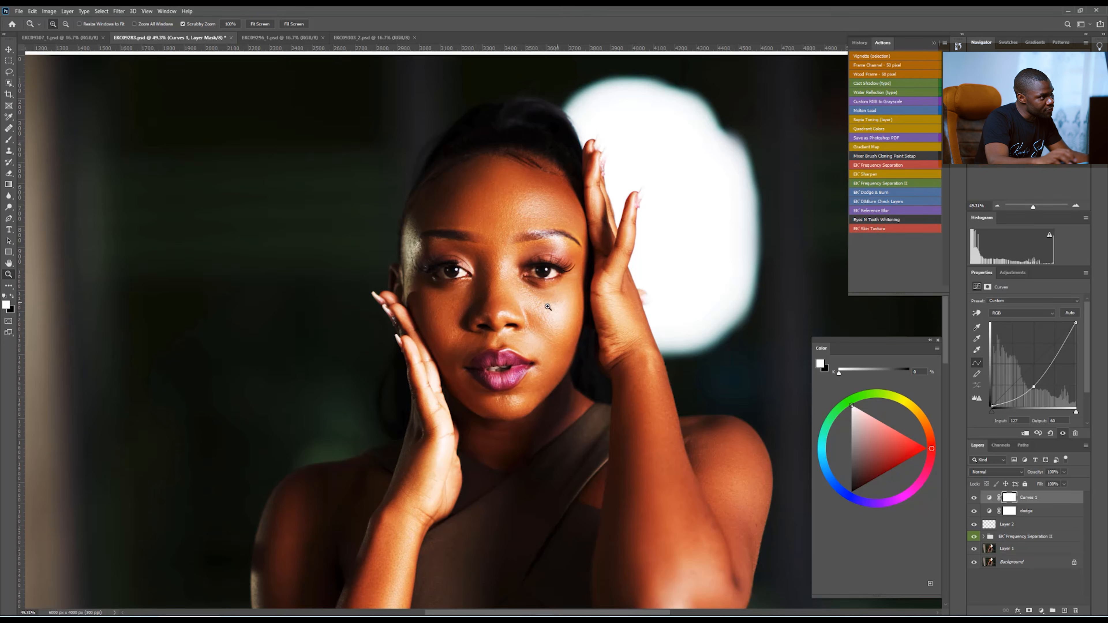
left_click(1050, 512, "shift")
left_click_drag(1051, 518, 1076, 610)
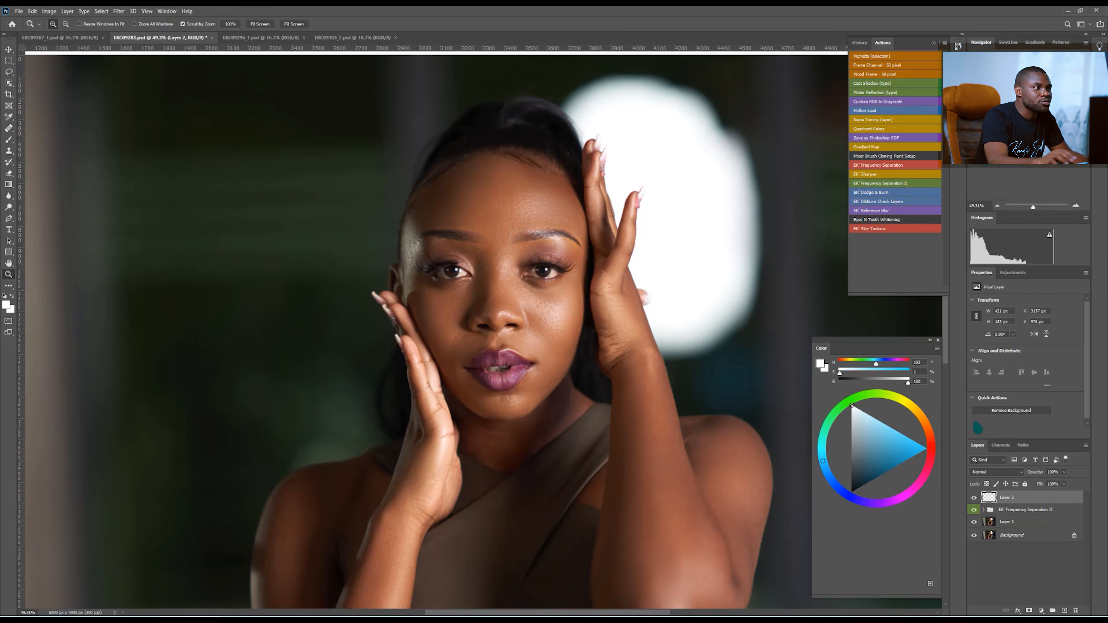
Run the EK Dodge & Burn action and select the Dodge layer's mask.
left_click(896, 194)
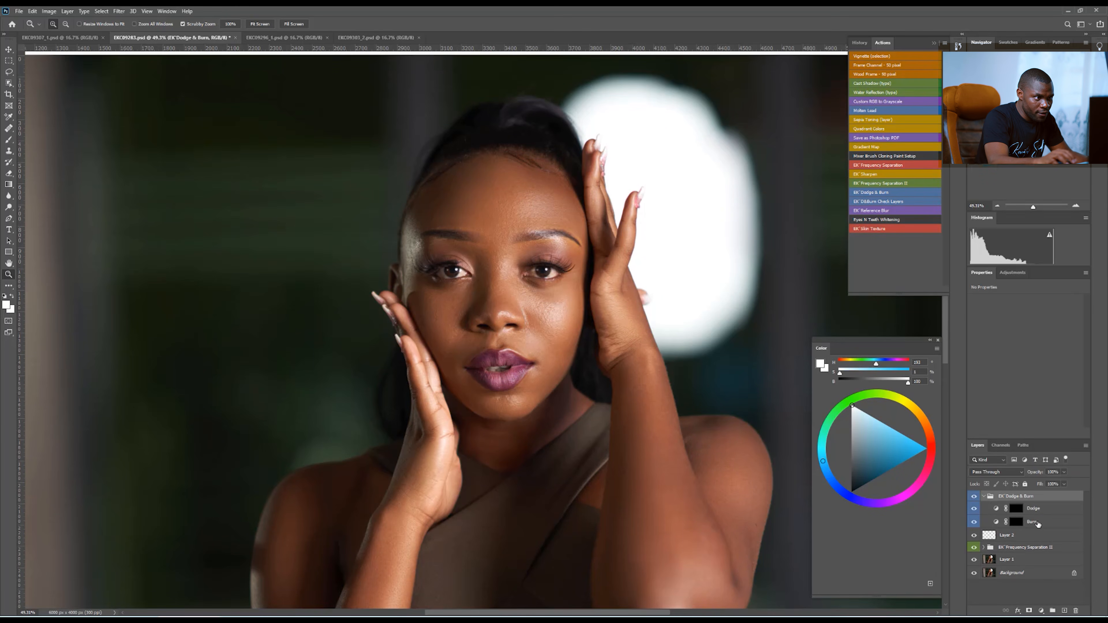
left_click(1021, 512)
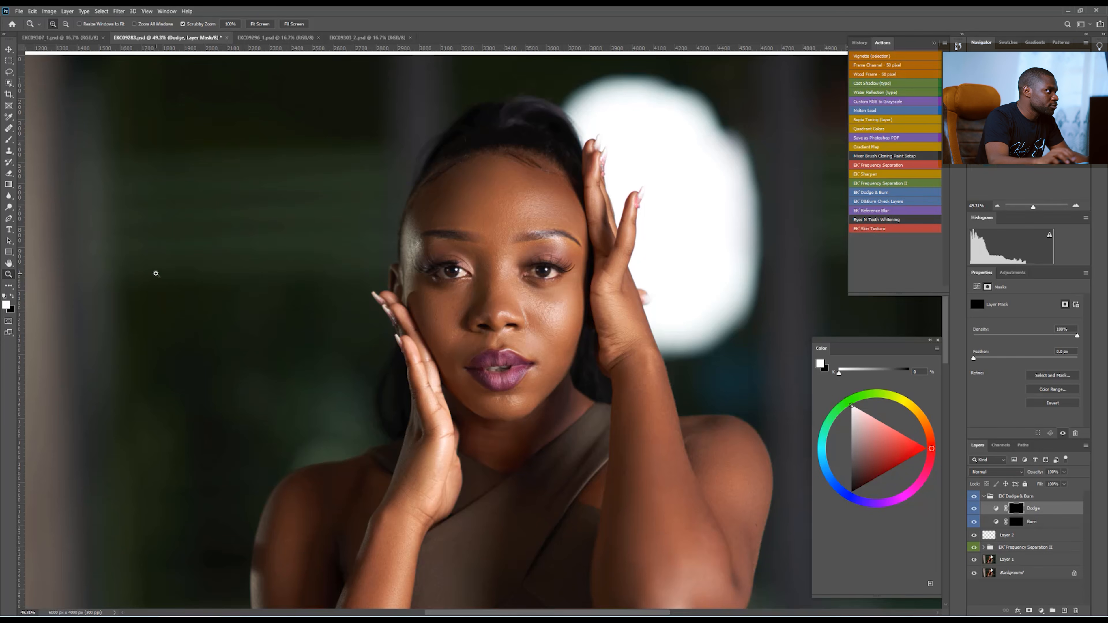
Select the Brush tool with 7% flow and run the EK D&Burn Check Layers action.
left_click(11, 142)
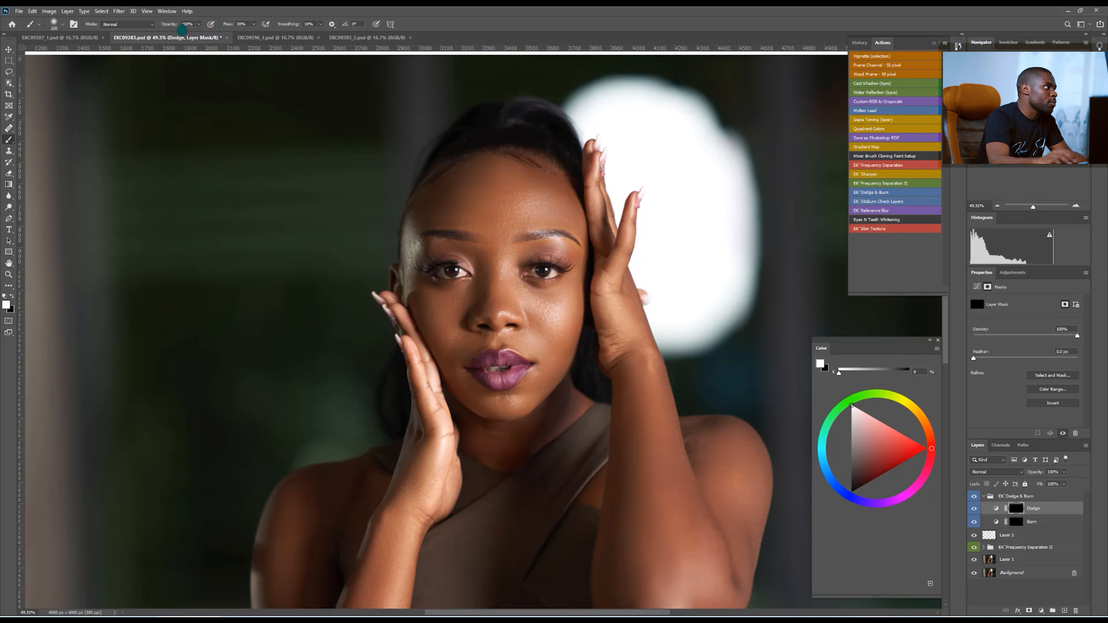
left_click(241, 25)
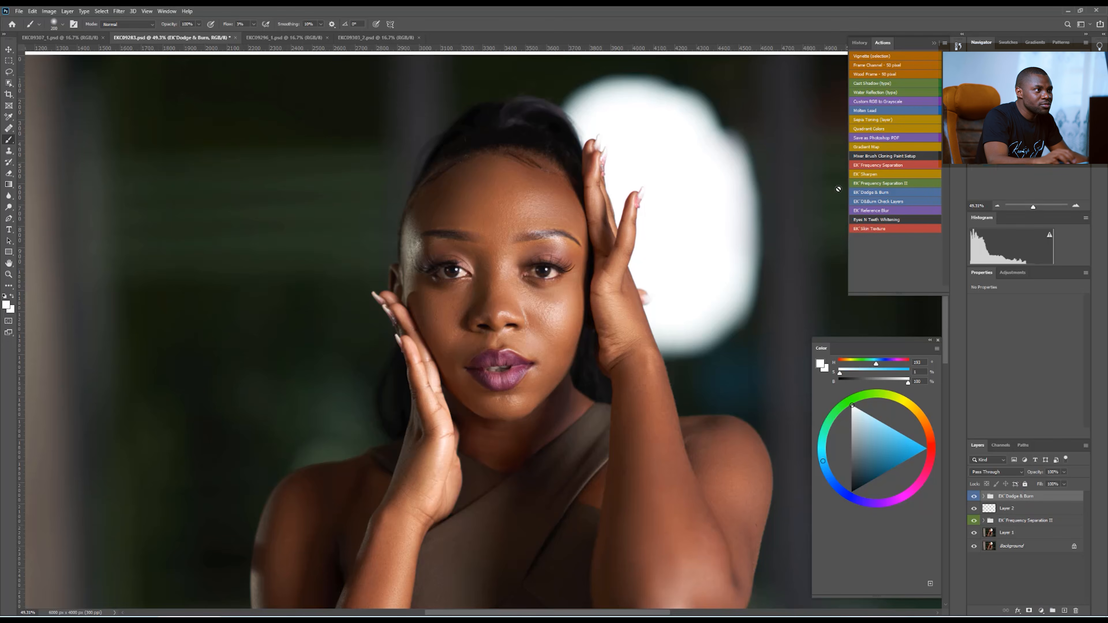
left_click(870, 203)
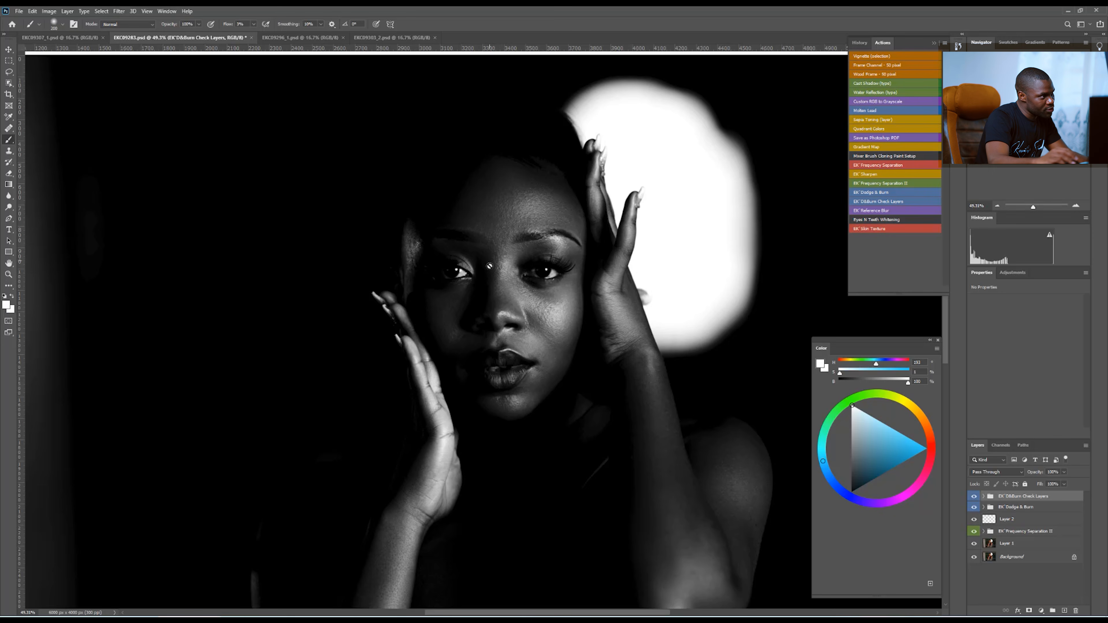
Expand the check layers group to inspect its Color Fill, Curves and Black & White layers, then collapse it.
left_click(984, 497)
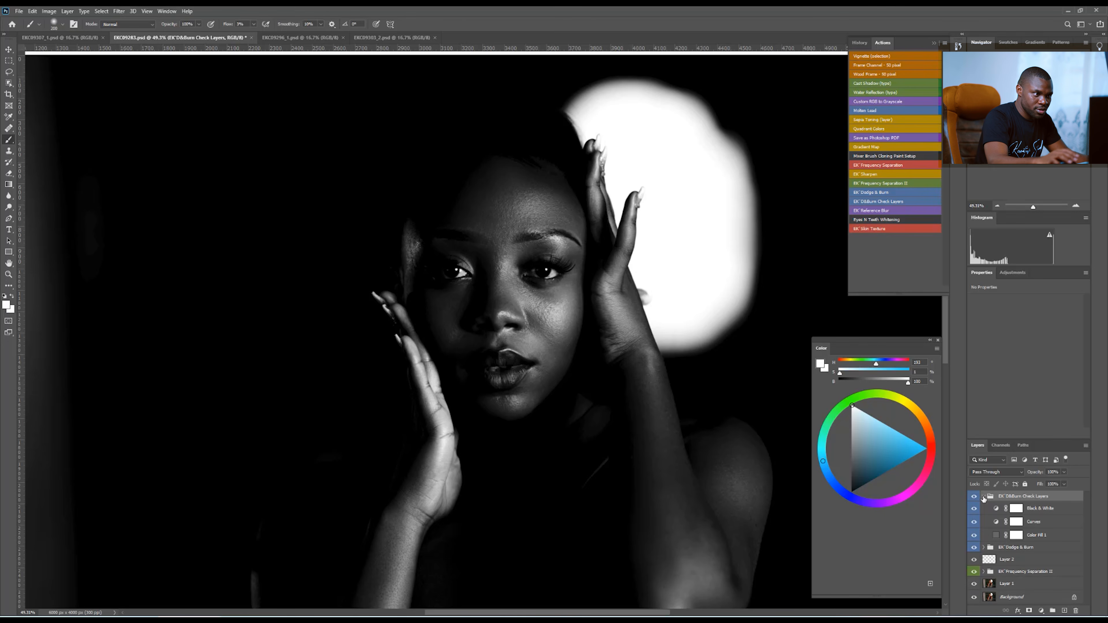
left_click(996, 533)
left_click(1033, 522)
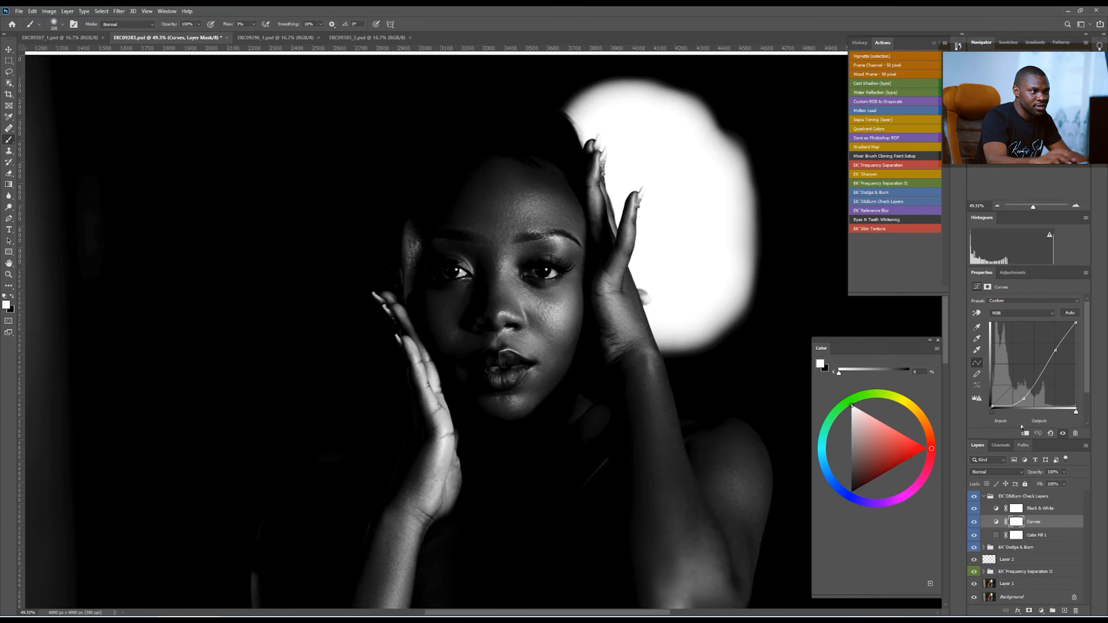
left_click(1038, 509)
left_click(984, 497)
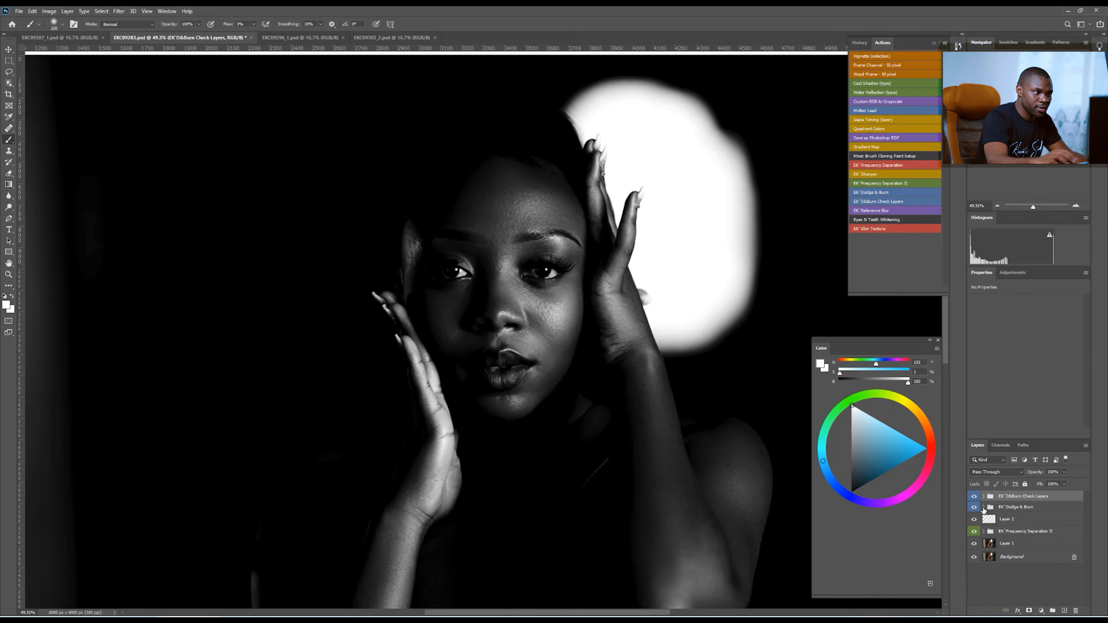
Expand the Dodge & Burn group, select the Dodge layer's mask, zoom in on the face and size the brush.
left_click(984, 508)
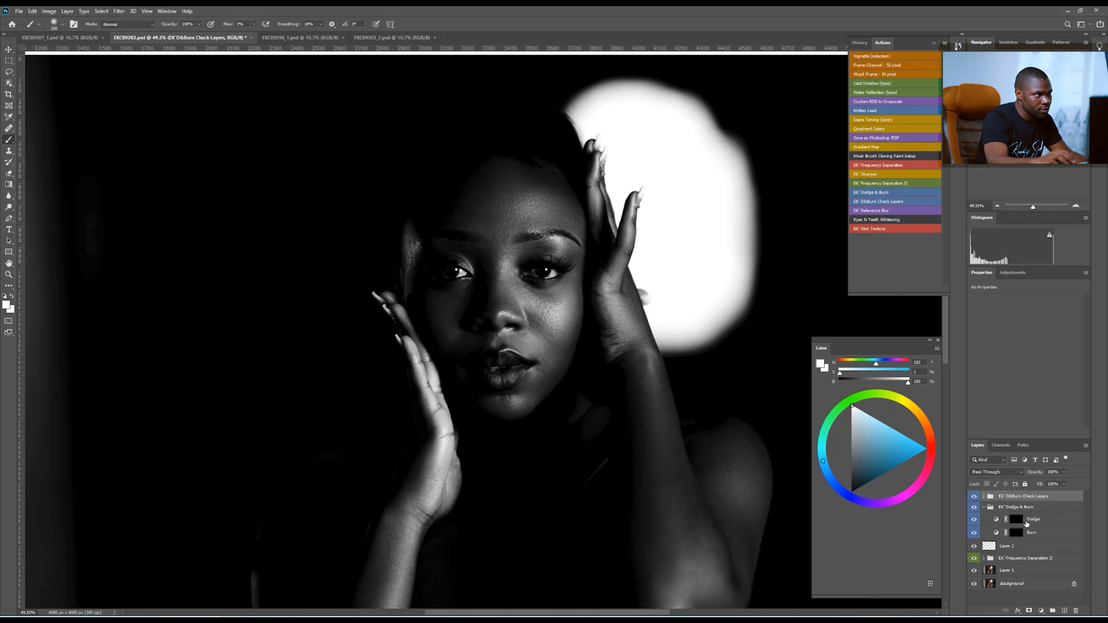
left_click(1017, 520)
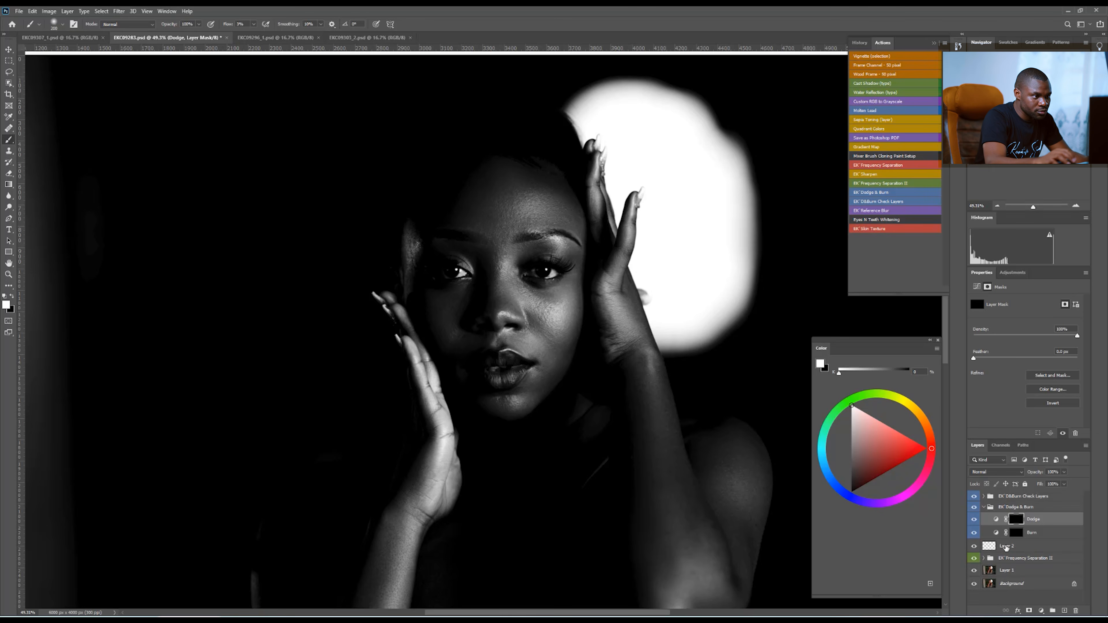
left_click(975, 559)
key("bracketleft")
key("bracketleft")
key("bracketleft")
key("bracketleft")
key("bracketleft")
key("bracketleft")
key("bracketleft")
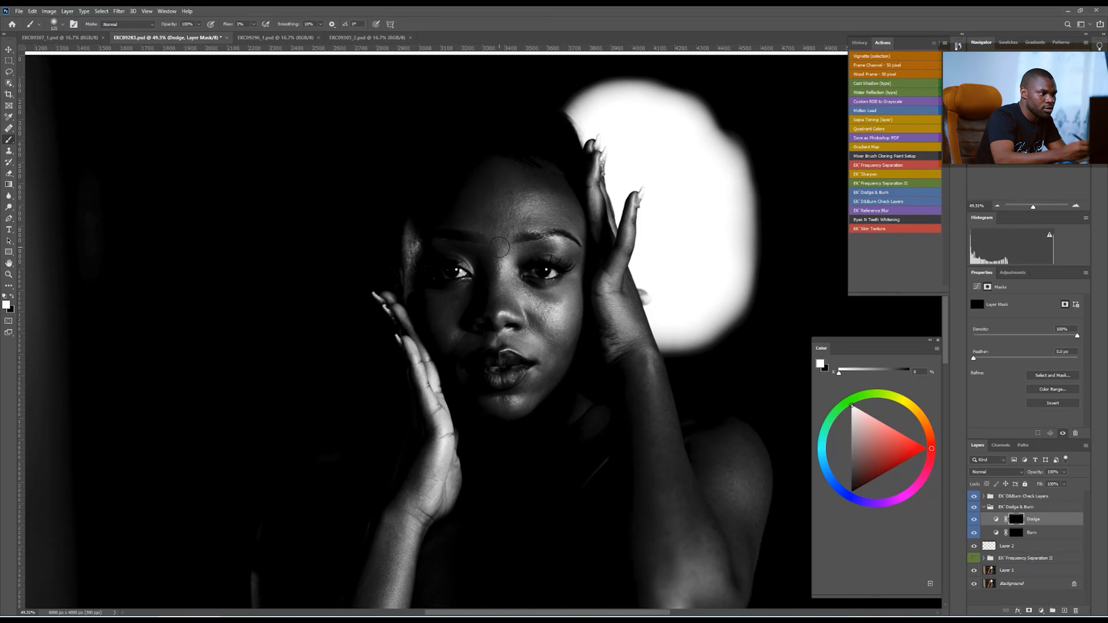
scroll(499, 266, "up", 3, "alt")
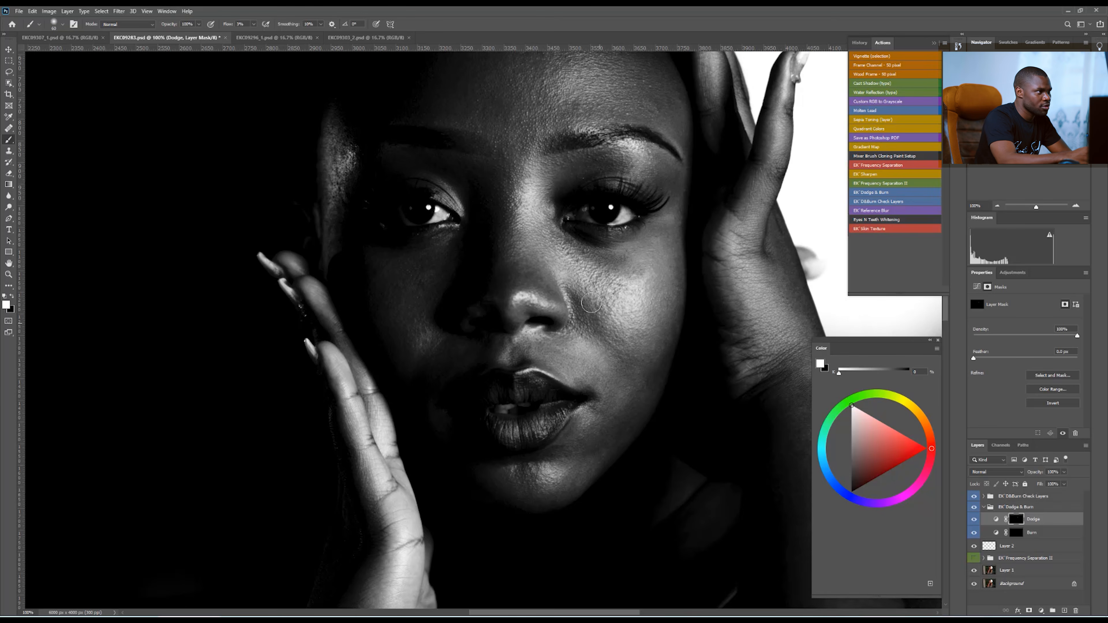
key("bracketright")
key("bracketright")
key("bracketright")
key("bracketright")
key("bracketright")
scroll(630, 253, "up", 3)
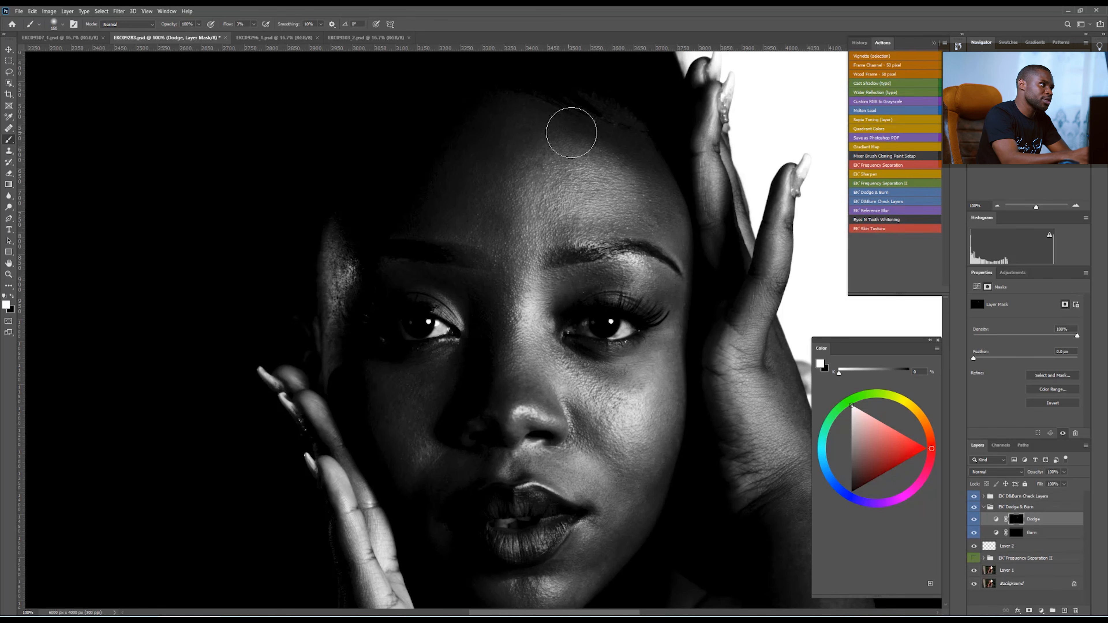
key("bracketleft")
key("bracketleft")
key("bracketleft")
scroll(532, 391, "down", 5)
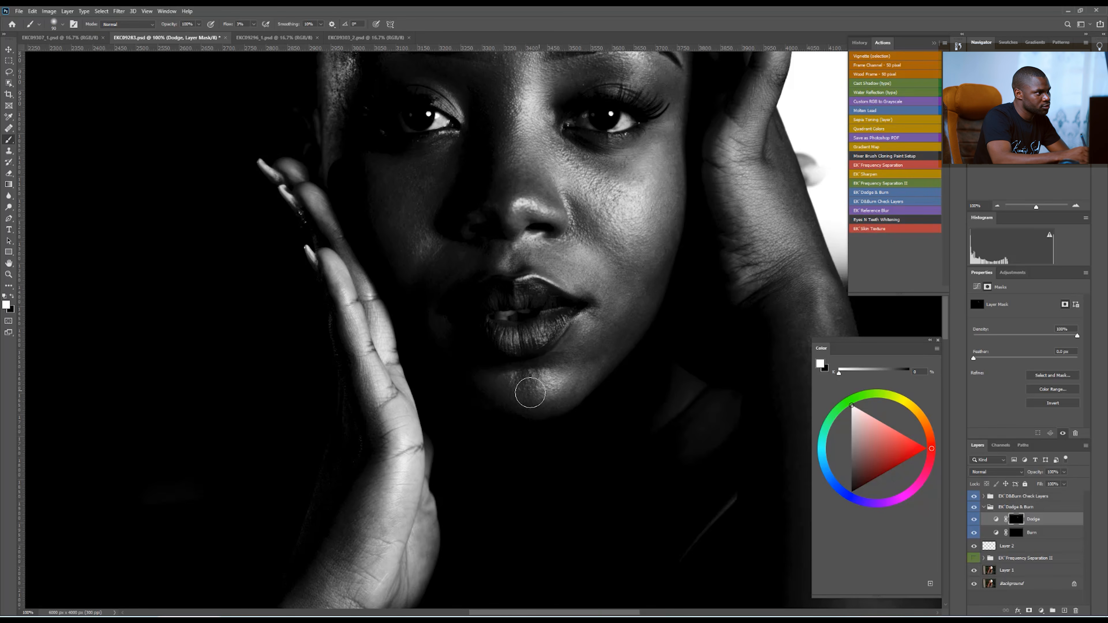
scroll(557, 380, "up", 3)
scroll(557, 379, "up", 3)
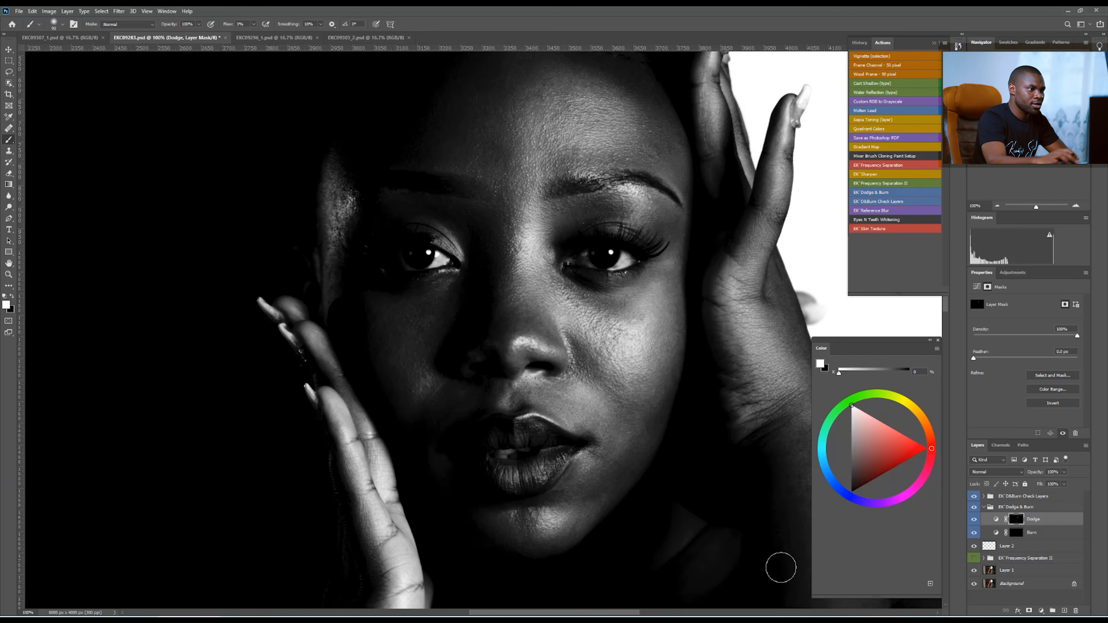
Toggle the check layers and the Dodge & Burn group on and off to compare the face.
left_click(973, 496)
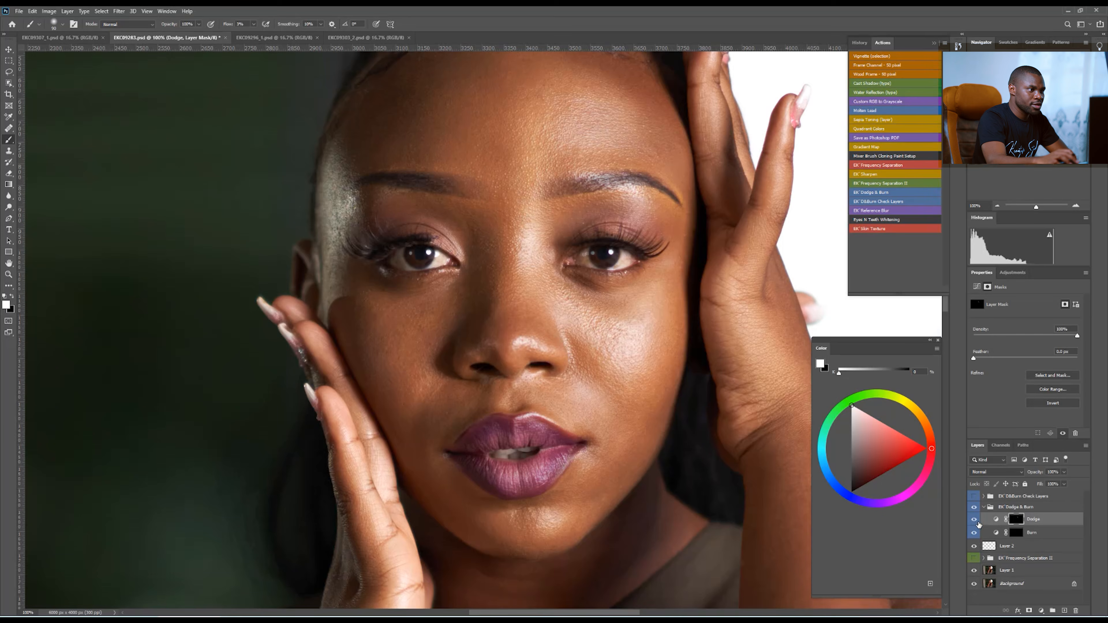
left_click(974, 509)
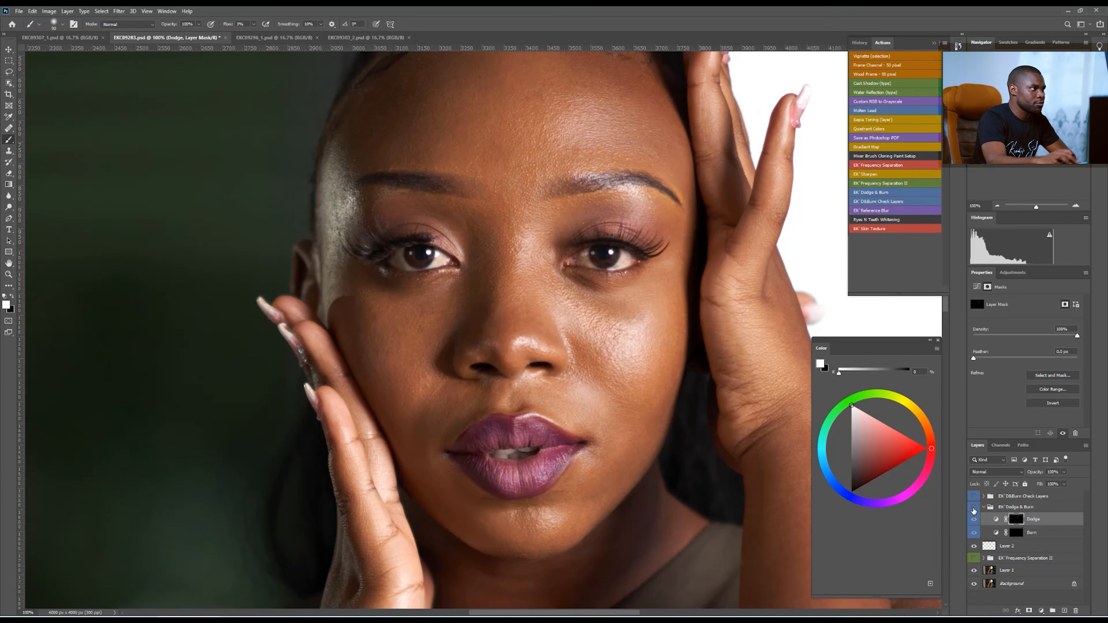
left_click(974, 508)
left_click(973, 509)
left_click(974, 508)
left_click(973, 496)
Select the Burn layer's mask and paint a burn stroke from the nose bridge up toward the brow.
left_click(1016, 532)
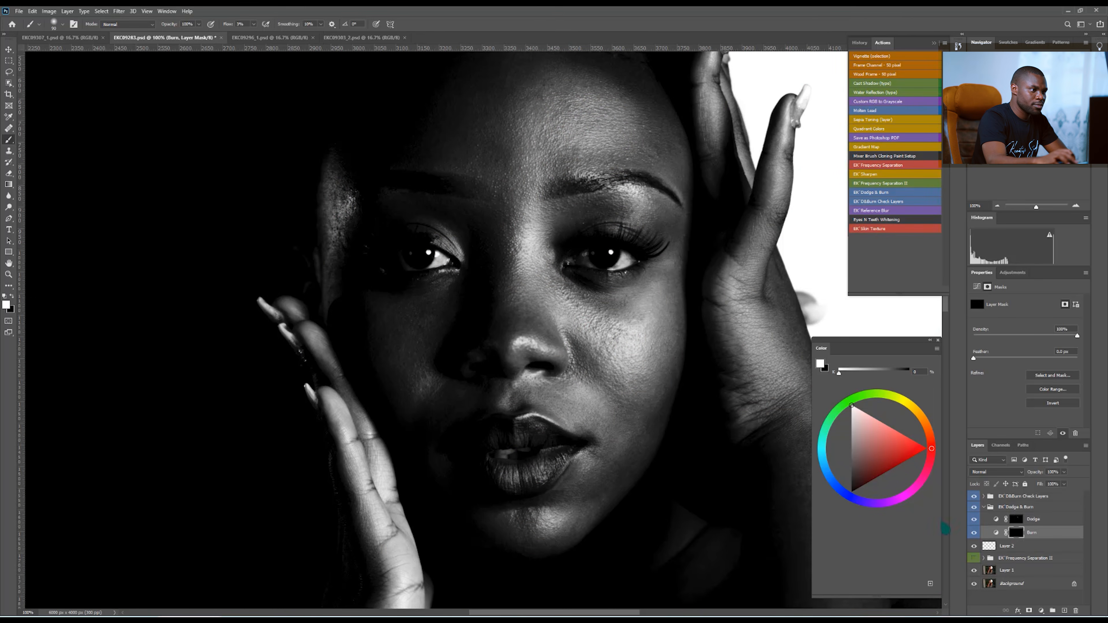
key("bracketright")
key("bracketright")
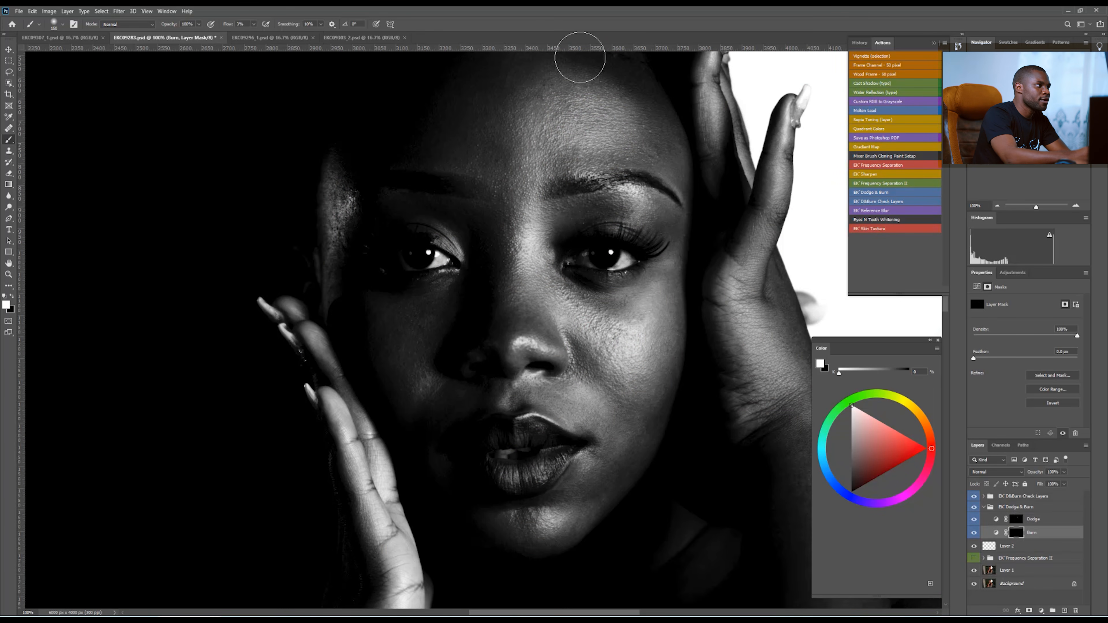
mouse_move(505, 298)
left_mouse_down()
mouse_move(502, 241)
mouse_move(501, 270)
mouse_move(482, 235)
left_mouse_up()
key("bracketright")
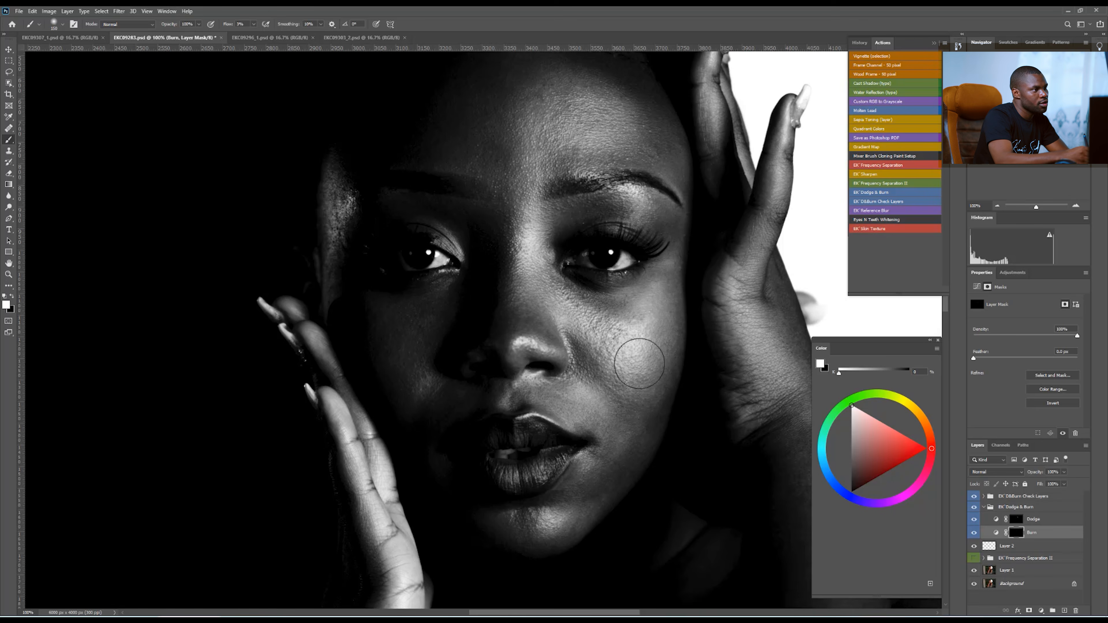
key("bracketleft")
key("bracketleft")
key("bracketleft")
key("bracketleft")
key("bracketleft")
key("bracketleft")
key("bracketleft")
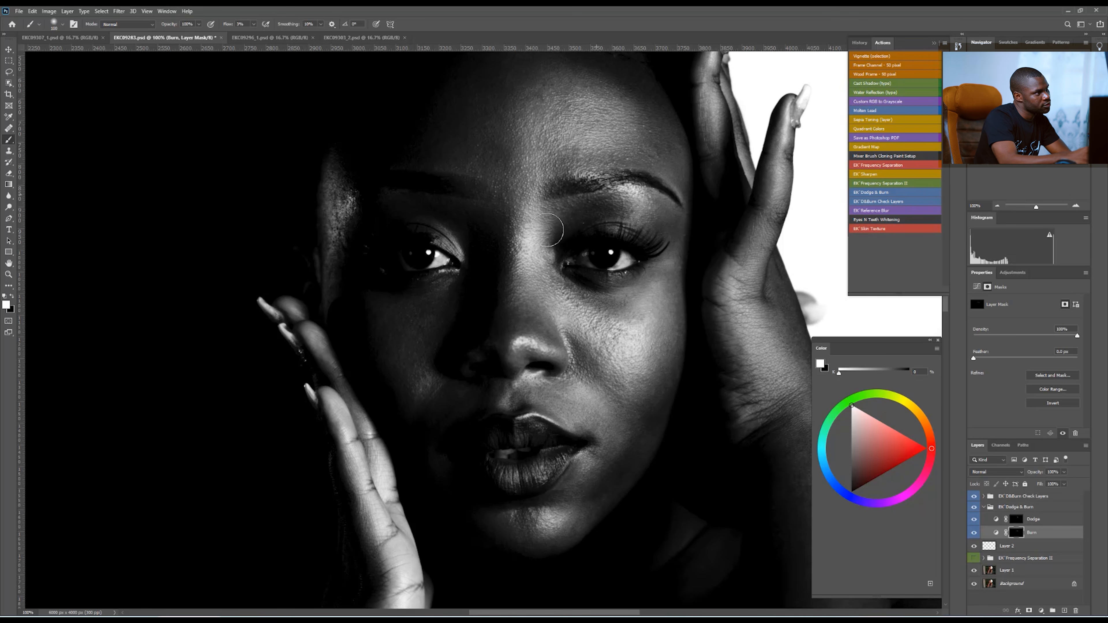
scroll(747, 309, "up", 3)
key("bracketright")
key("bracketright")
key("bracketright")
key("bracketright")
key("bracketright")
key("bracketright")
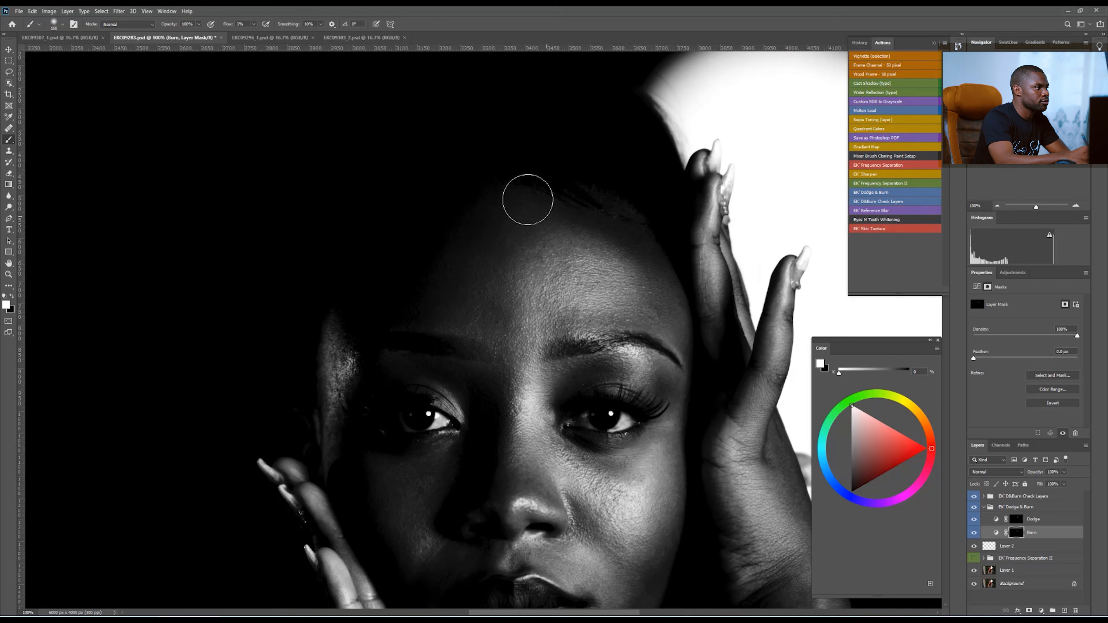
scroll(660, 267, "down", 4)
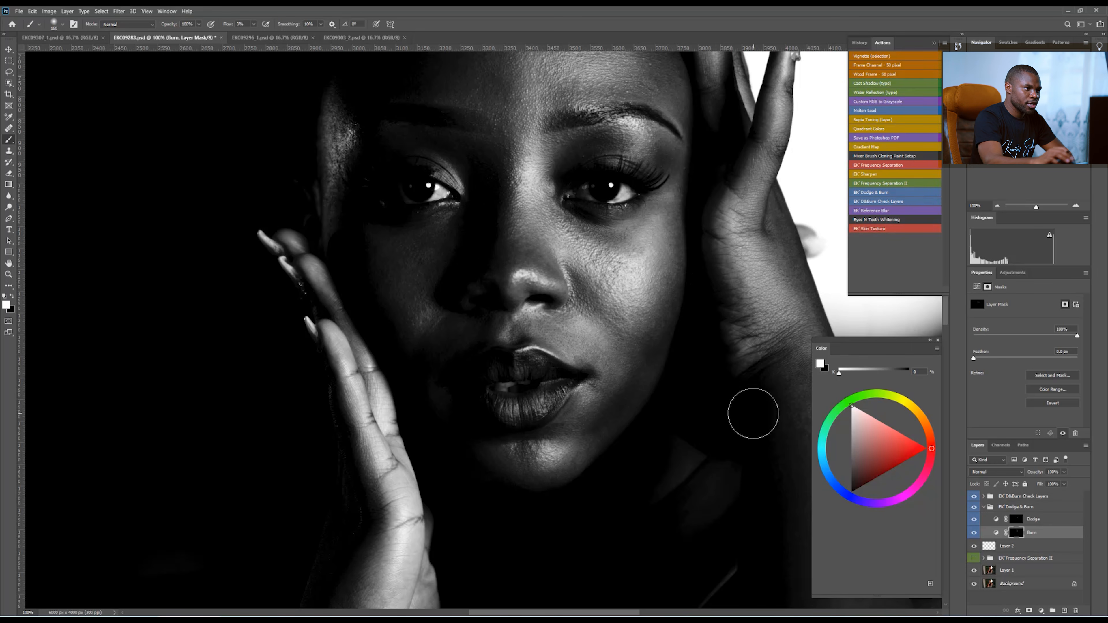
Hide the check layers and toggle the Dodge & Burn group at several zoom levels to compare the result.
left_click(974, 496)
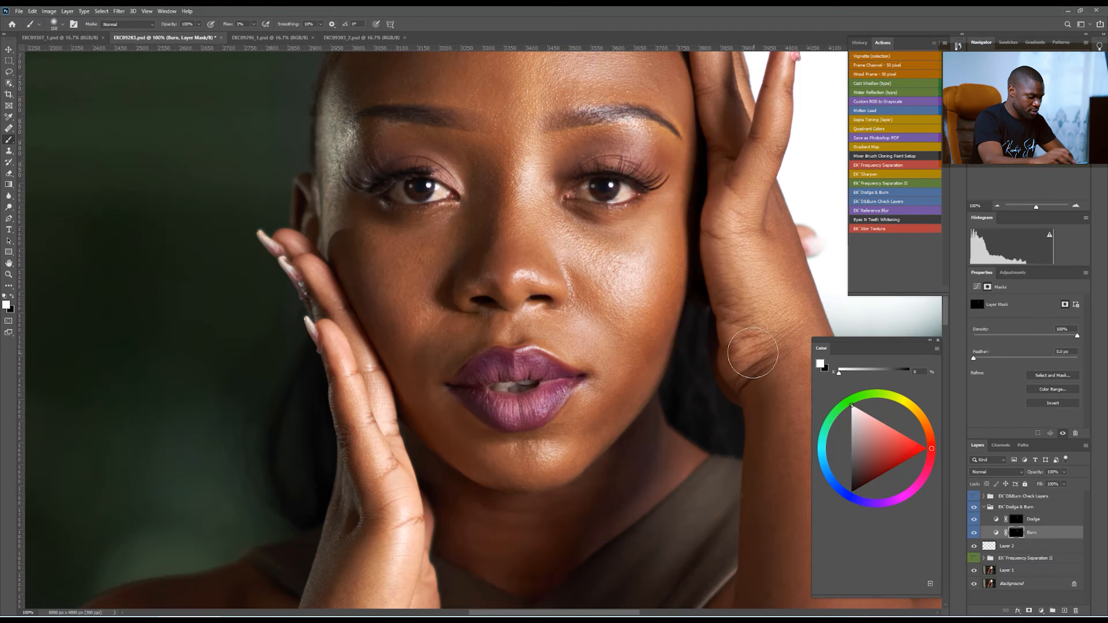
key("ctrl+minus")
key("ctrl+minus")
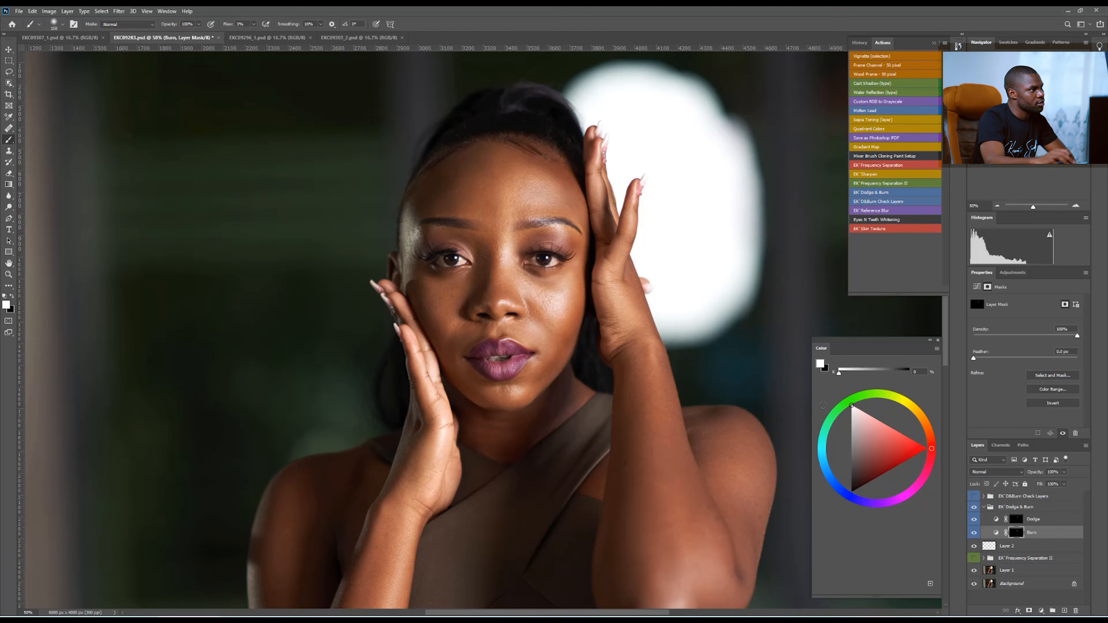
left_click(974, 508)
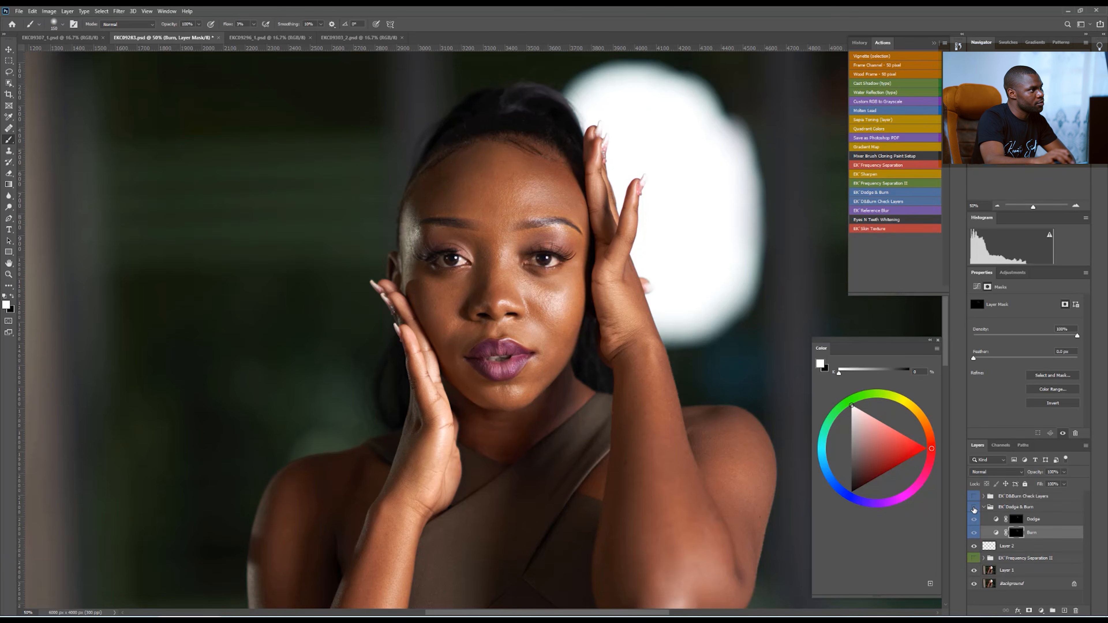
left_click(973, 508)
left_click(974, 508)
left_click(973, 508)
key("ctrl+plus")
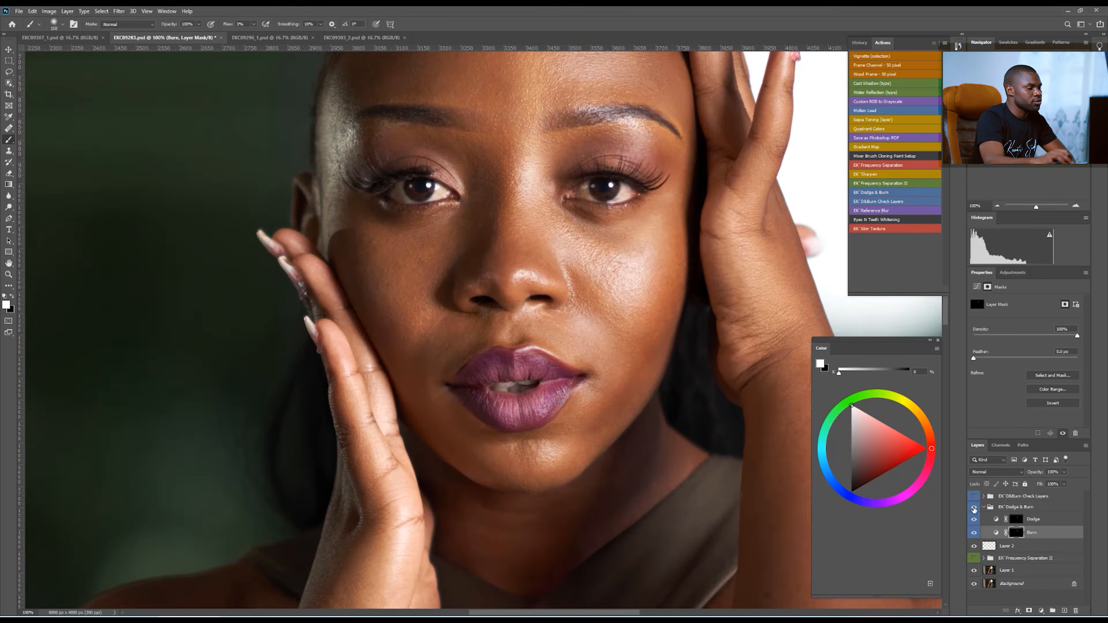
left_click(974, 559)
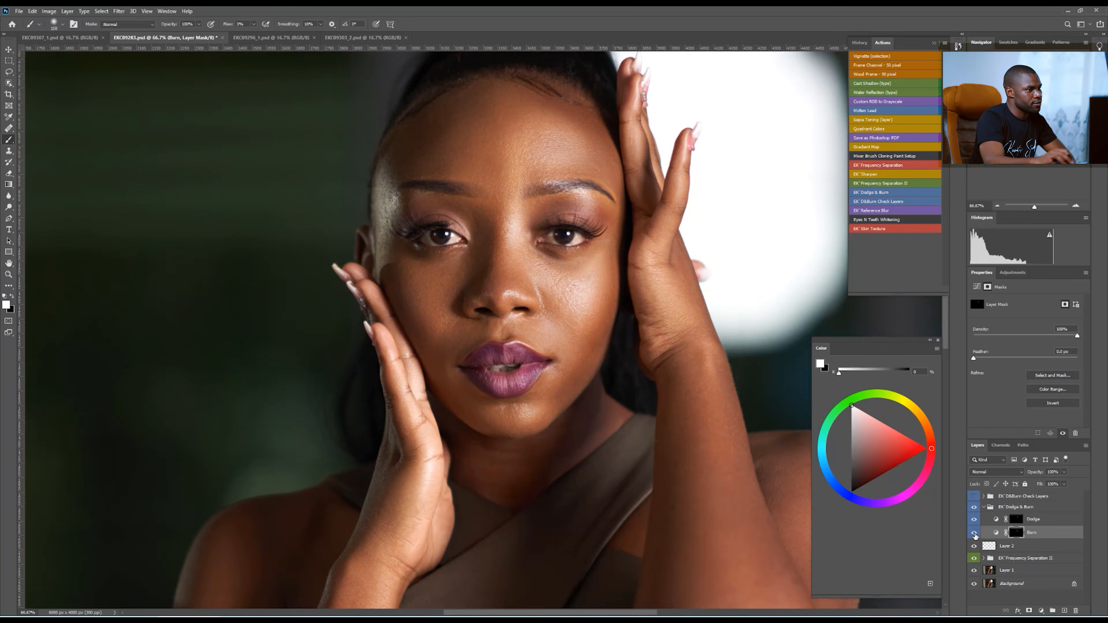
left_click(974, 511)
left_click(974, 512)
left_click(974, 512)
left_click(974, 512)
key("ctrl+plus")
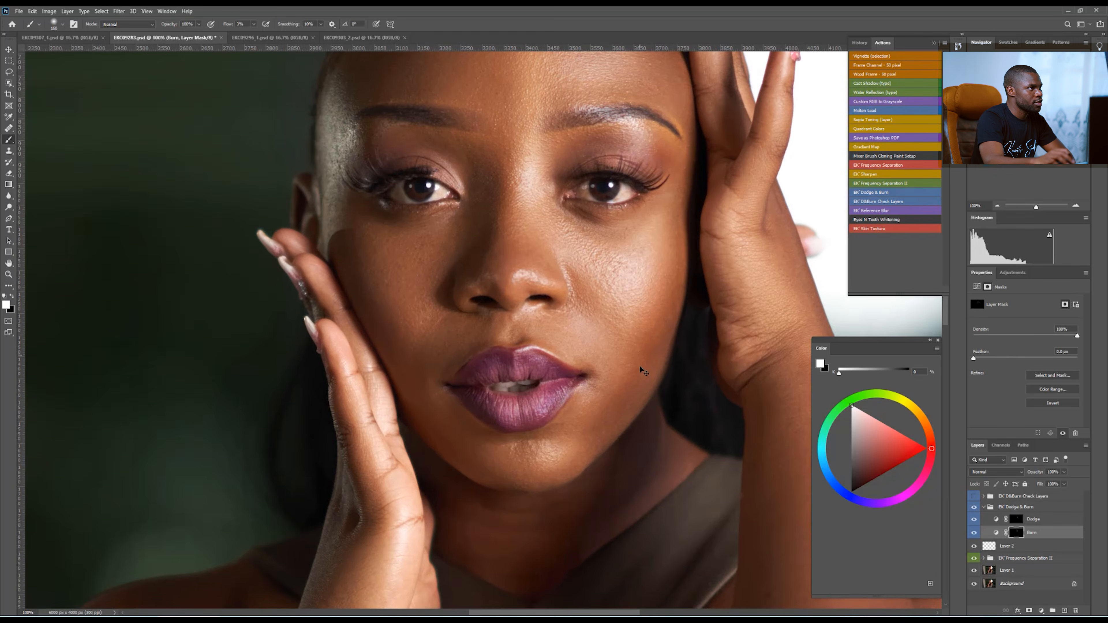
Select the Dodge layer's mask and size the brush over the cheeks and nose.
left_click(1018, 520)
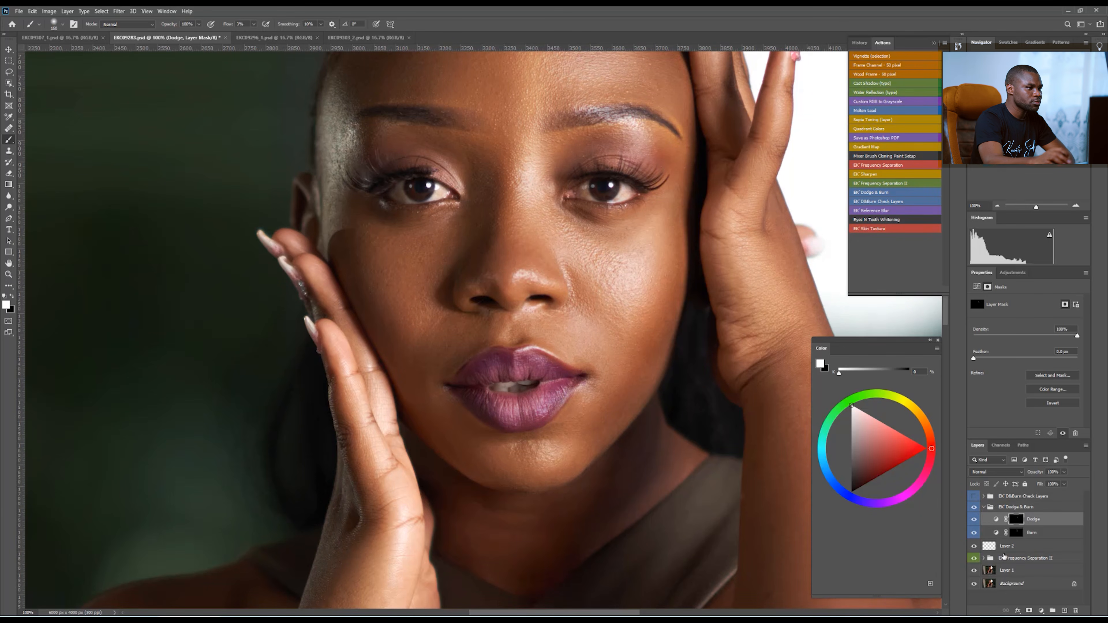
scroll(1004, 557, "up", 4)
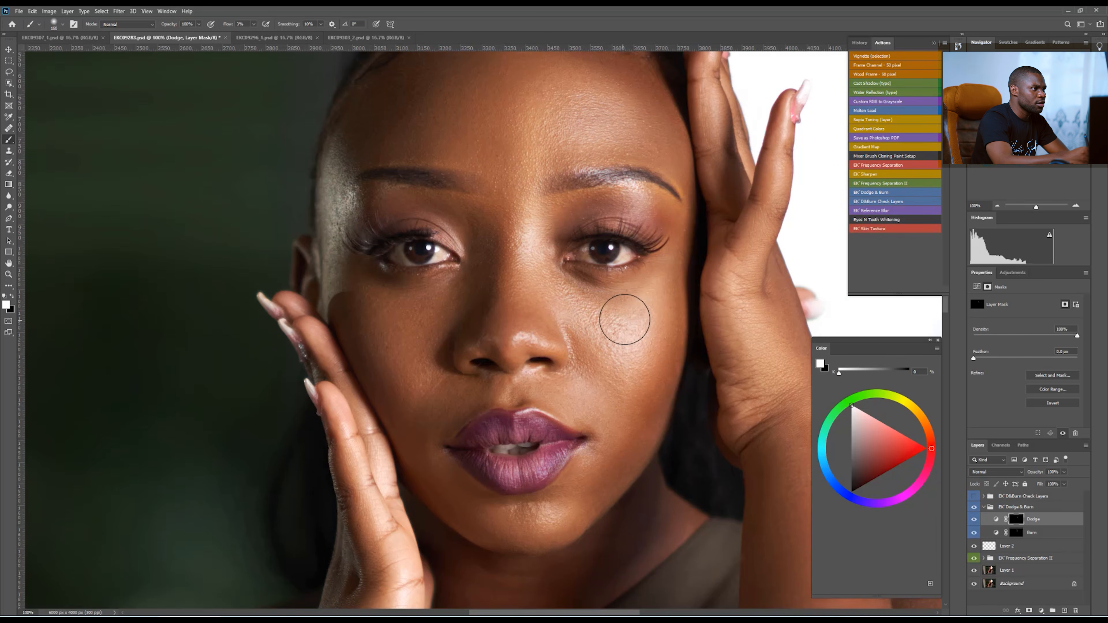
key("bracketleft")
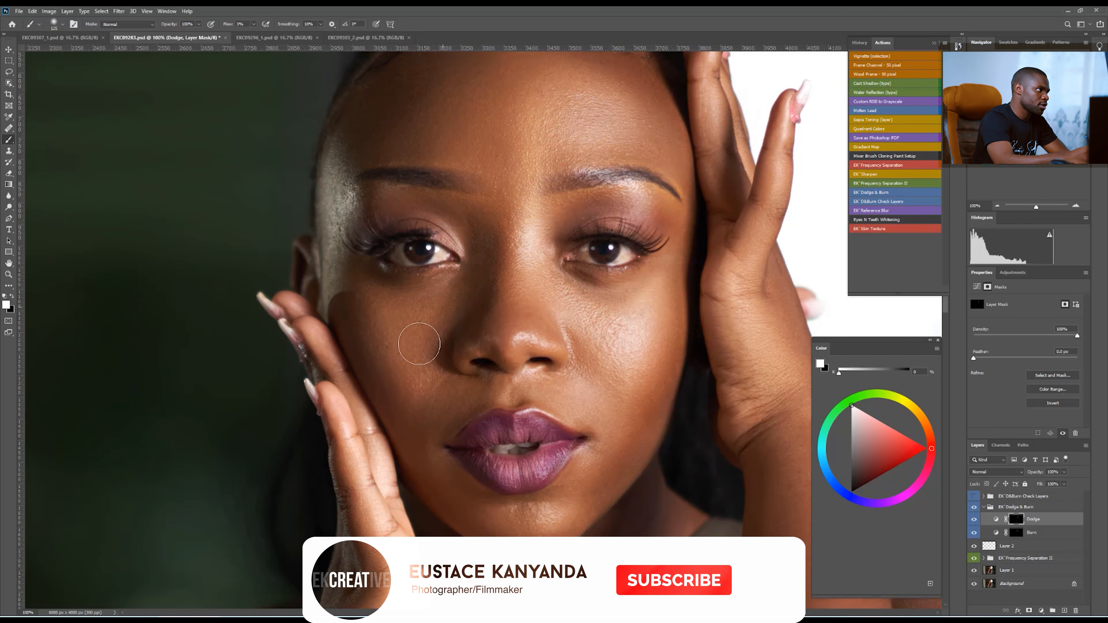
key("bracketleft")
key("bracketleft")
key("bracketleft")
key("bracketleft")
key("bracketleft")
key("bracketleft")
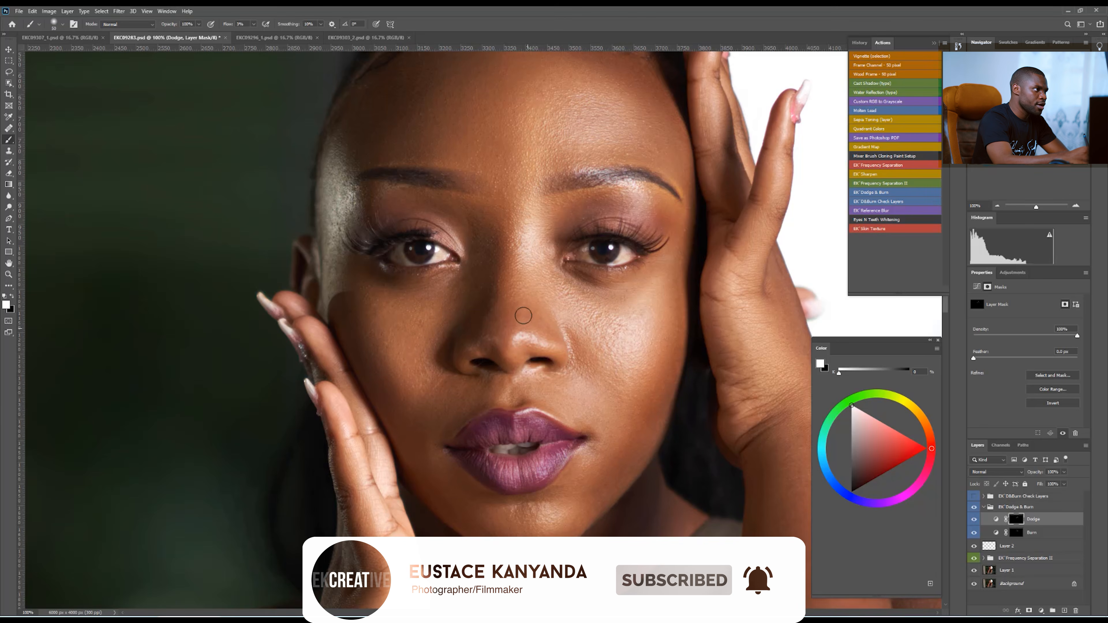
key("bracketright")
key("bracketright")
key("bracketright")
key("bracketright")
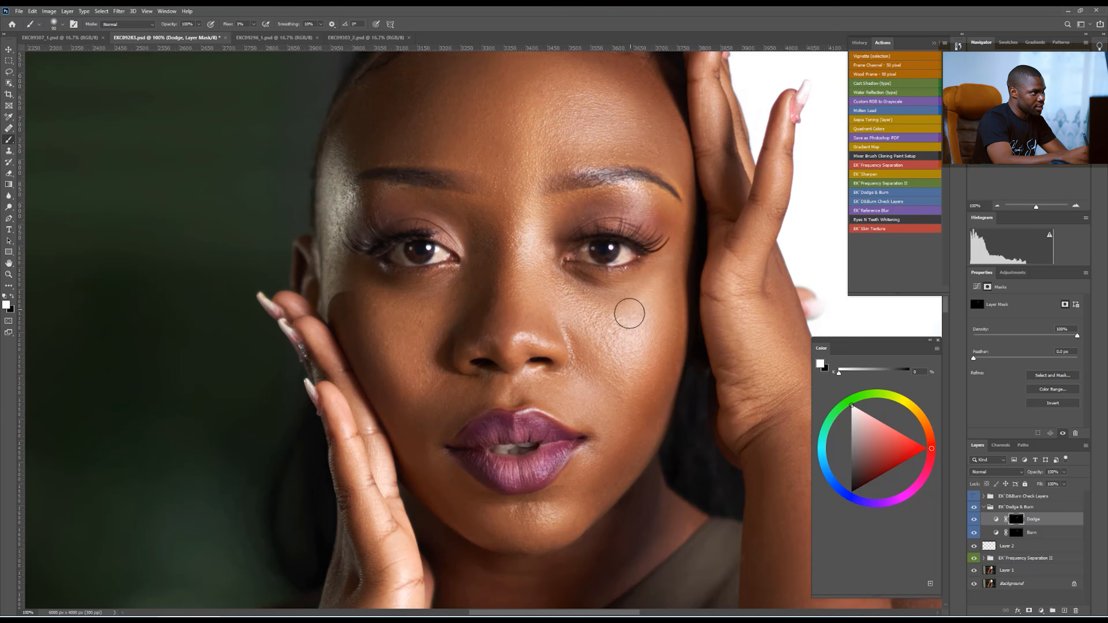
key("bracketleft")
key("bracketleft")
key("bracketleft")
key("bracketleft")
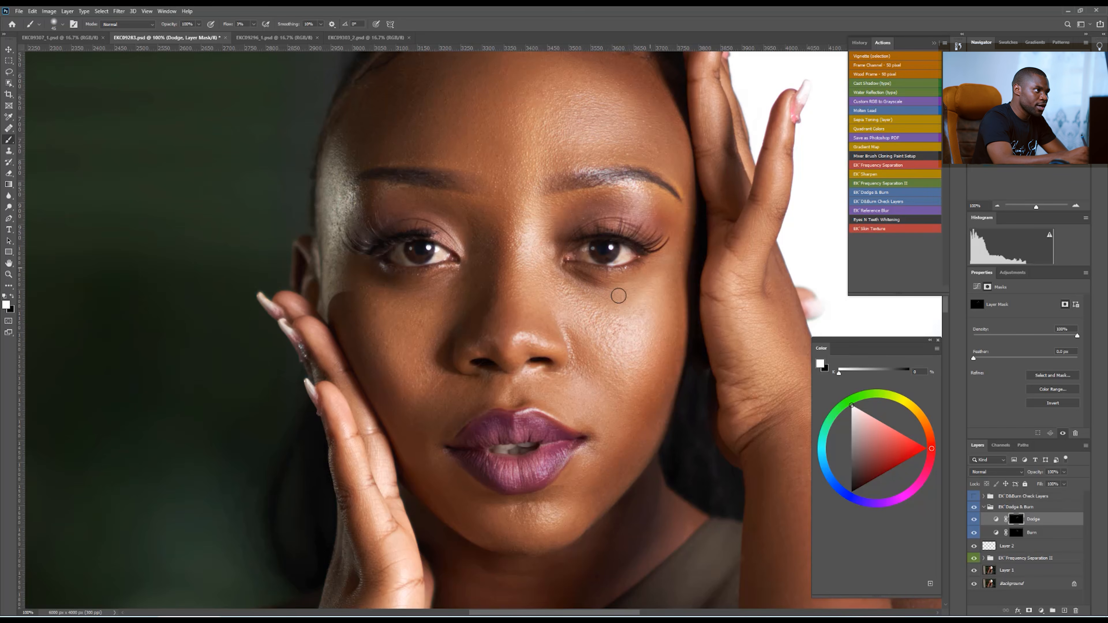
key("bracketright")
key("bracketright")
key("bracketright")
key("bracketright")
key("bracketright")
key("bracketright")
key("bracketright")
key("bracketright")
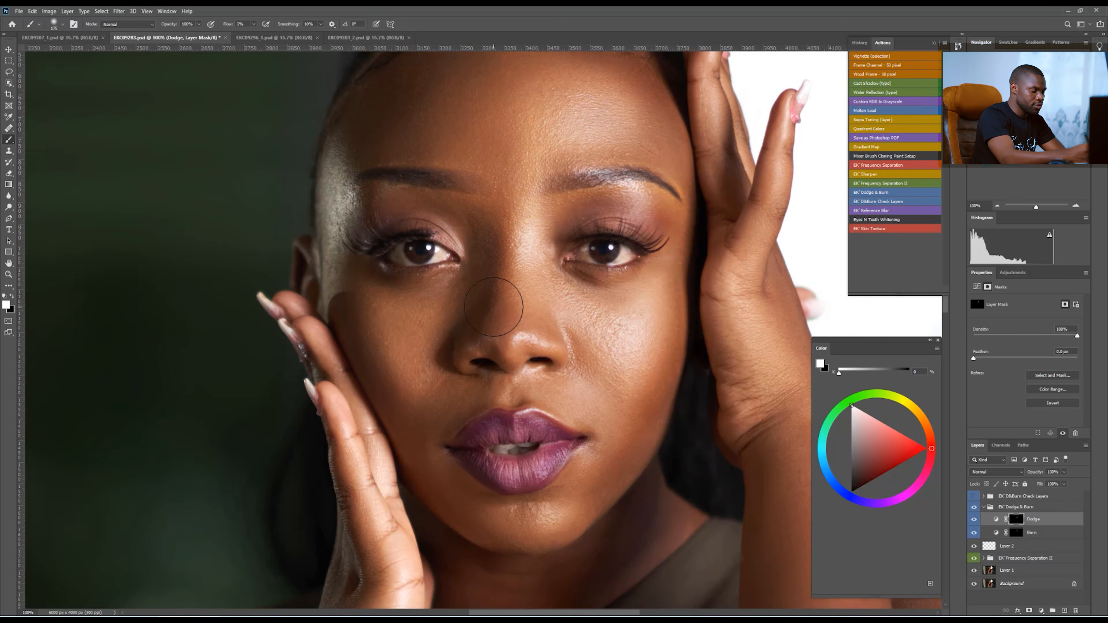
Zoom out to view the whole portrait.
key("ctrl+minus")
key("ctrl+minus")
key("ctrl+minus")
key("ctrl+minus")
key("ctrl+plus")
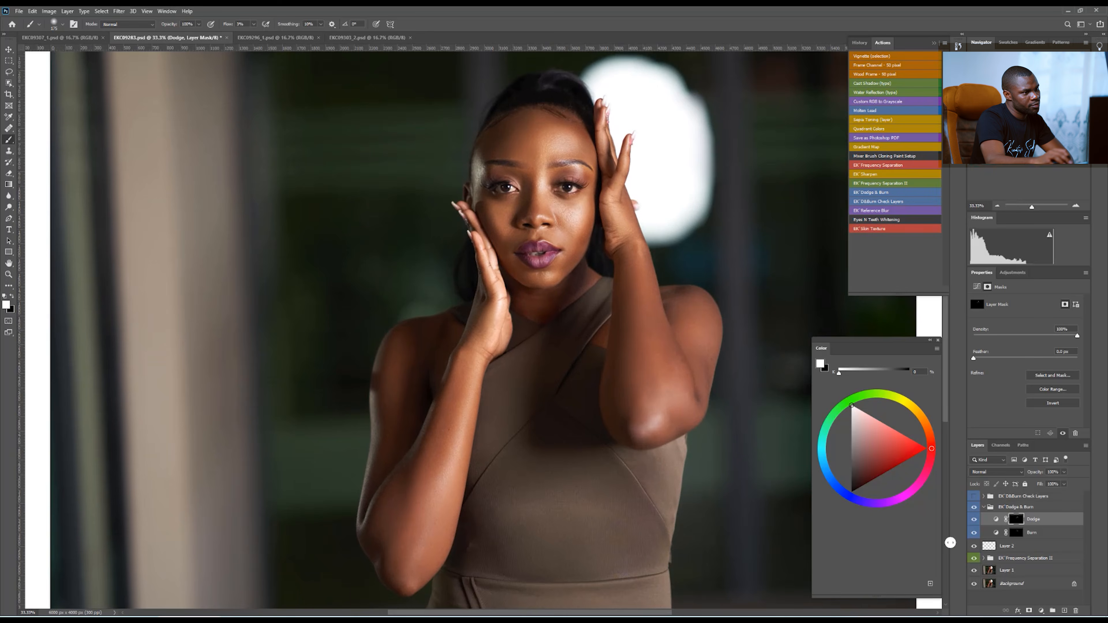
Toggle the Dodge & Burn group's visibility to compare the retouch with the original.
left_click(974, 508)
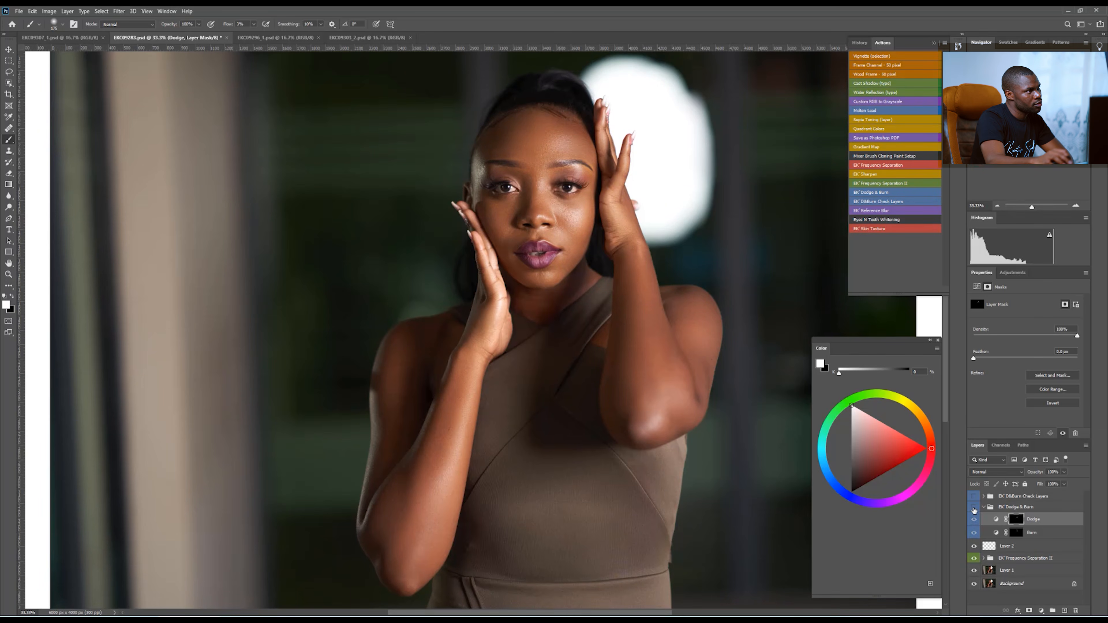
left_click(974, 509)
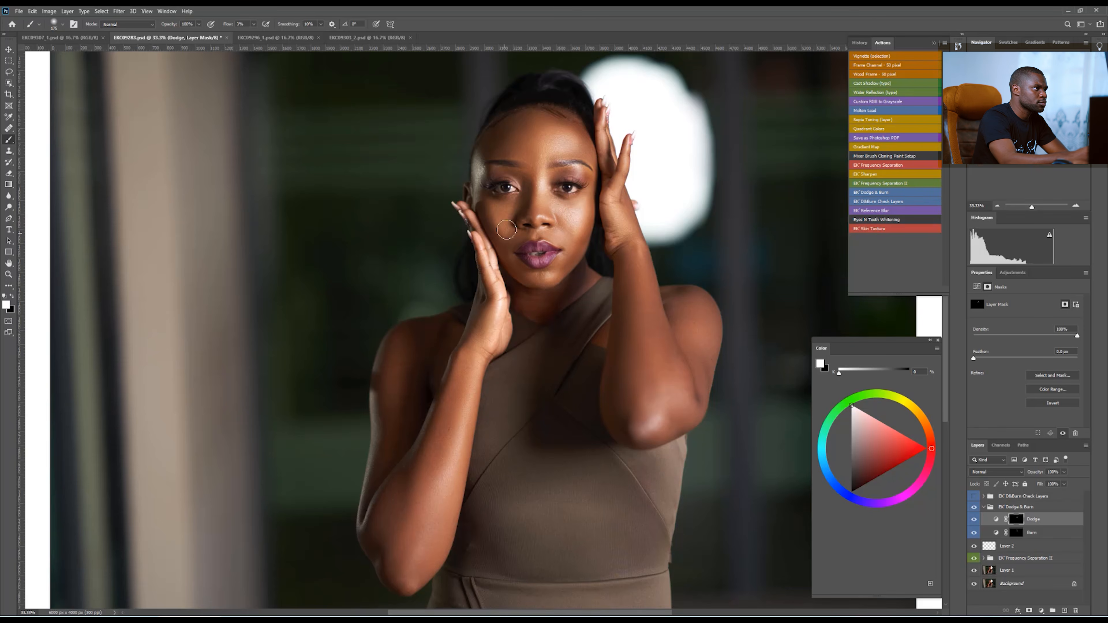
Select the Burn layer's mask and reduce the brush size over the brow at a closer zoom.
key("alt+bracketleft")
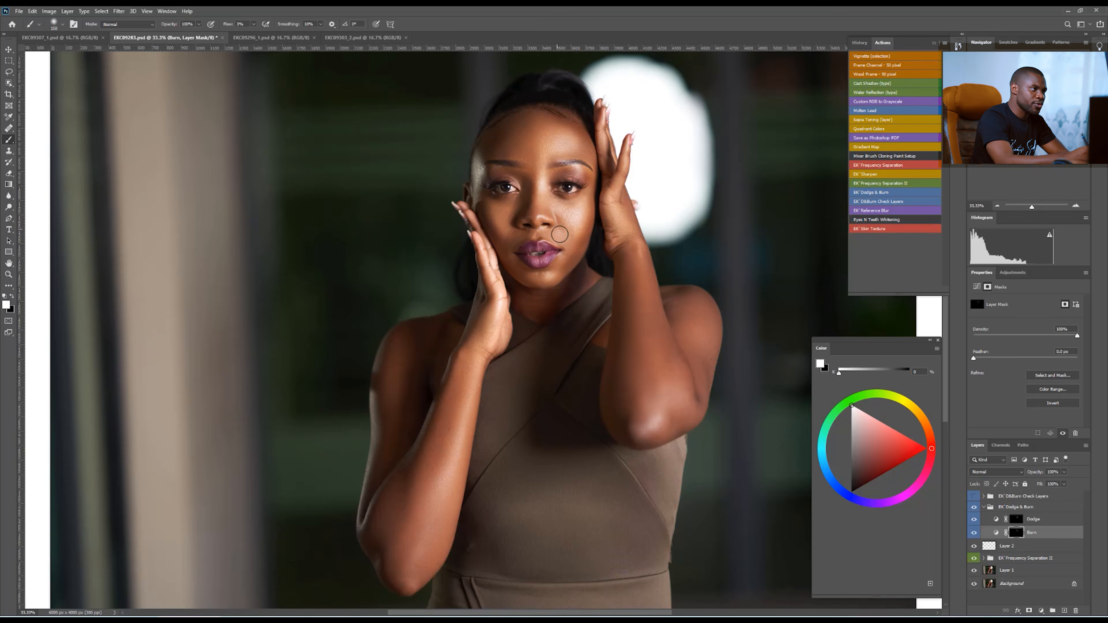
key("ctrl+plus")
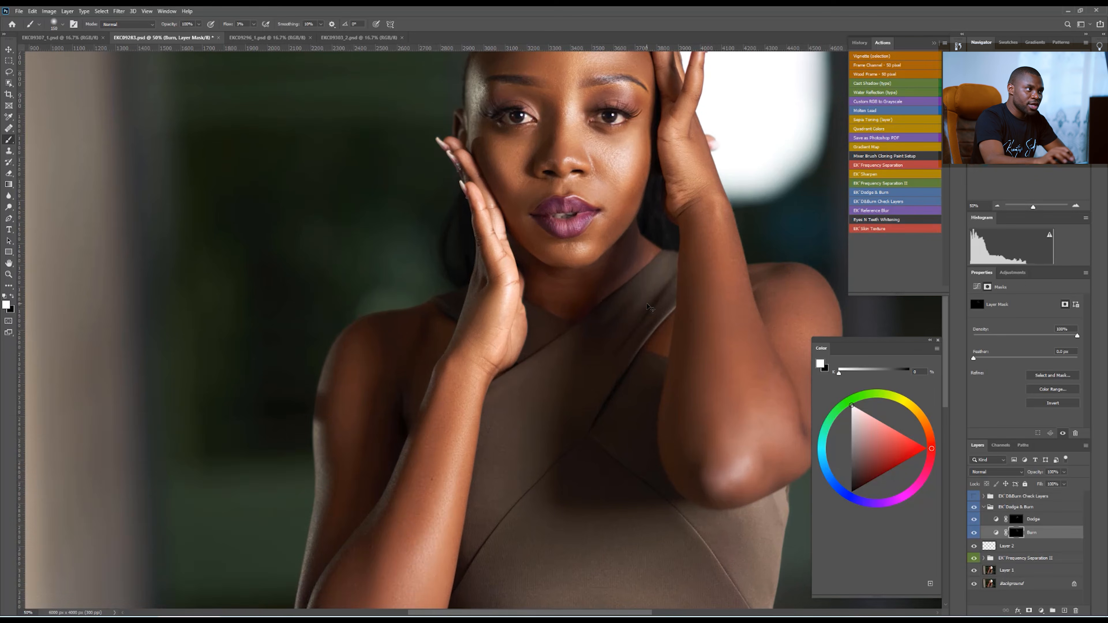
scroll(524, 305, "up", 3)
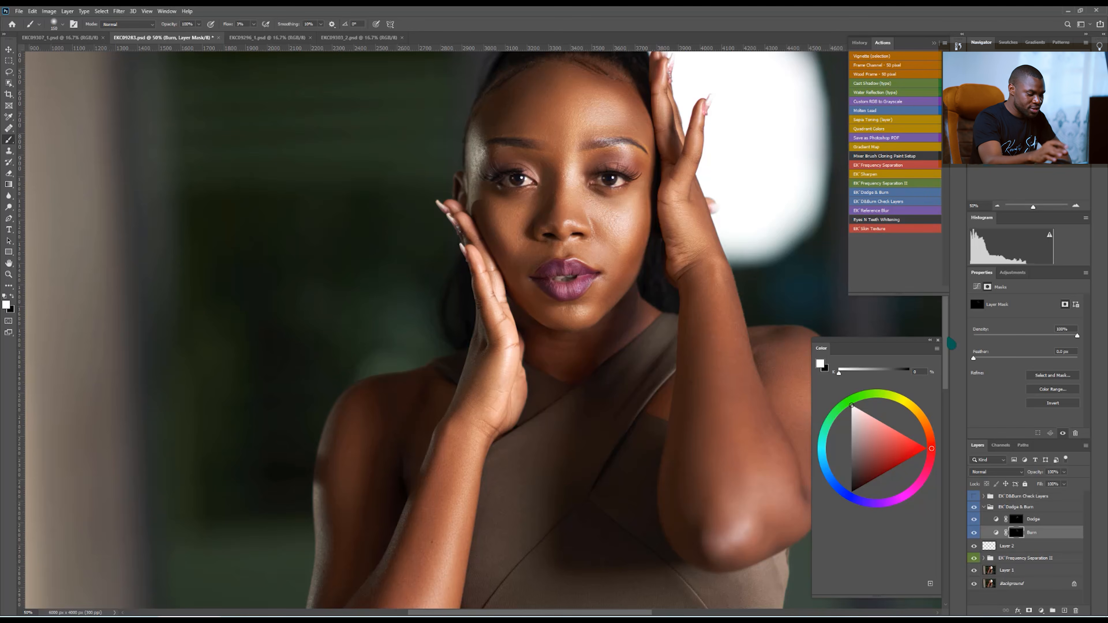
key("ctrl+plus")
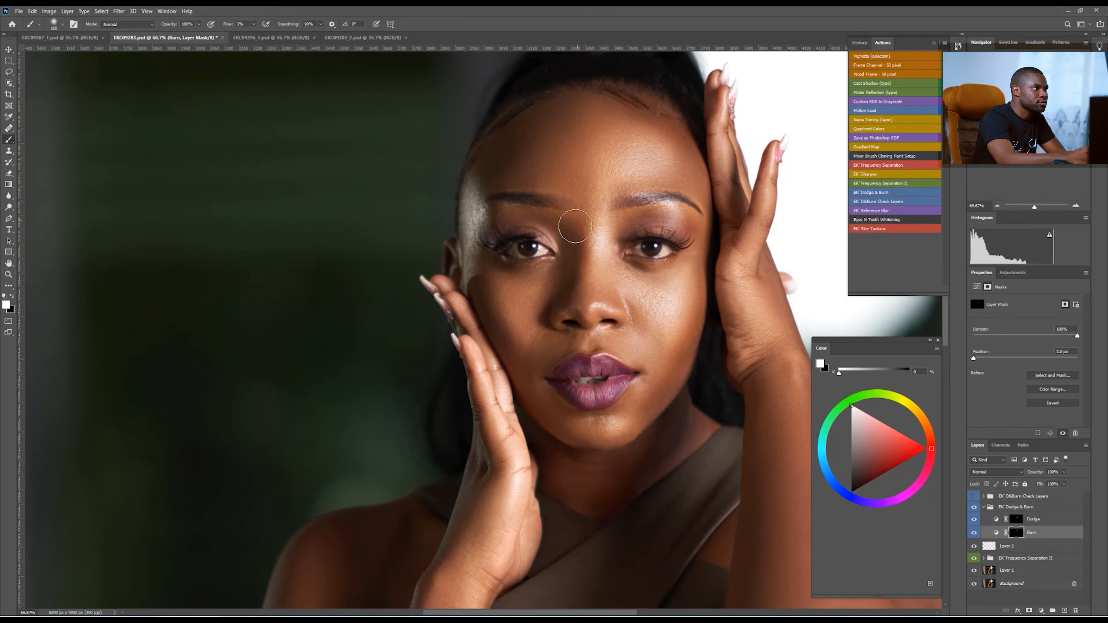
key("bracketleft")
key("bracketleft")
key("bracketleft")
key("bracketleft")
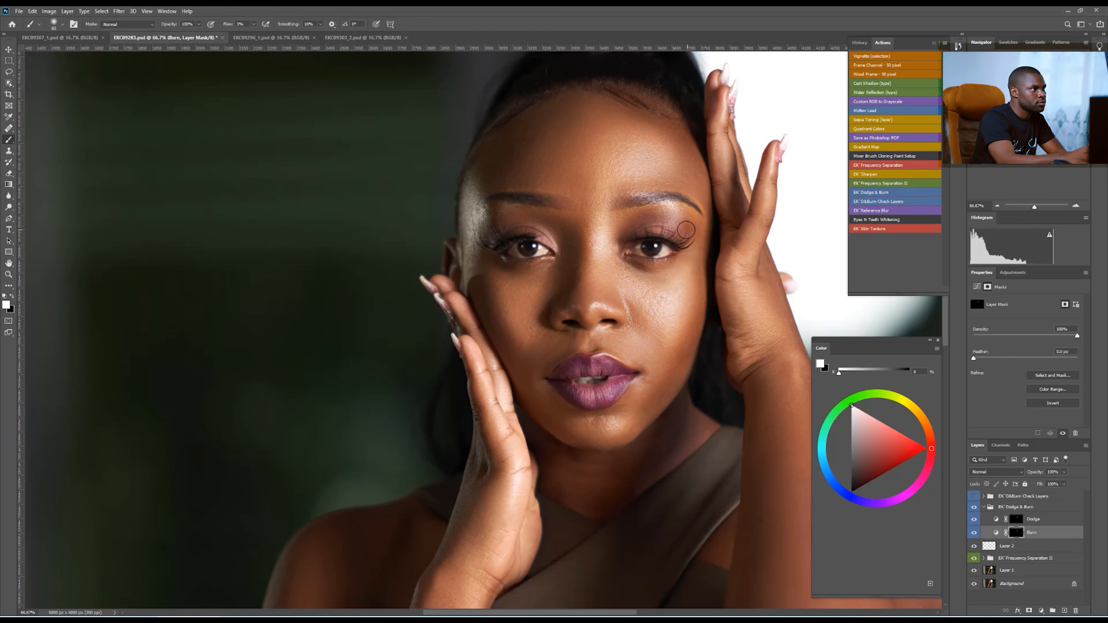
key("ctrl+minus")
key("ctrl+minus")
key("ctrl+minus")
key("ctrl+plus")
Lower the Burn layer's opacity, then select the Dodge layer's mask and resize the brush over the face.
mouse_move(1064, 473)
left_mouse_down()
mouse_move(1043, 483)
mouse_move(1056, 483)
left_mouse_up()
left_click(1034, 519)
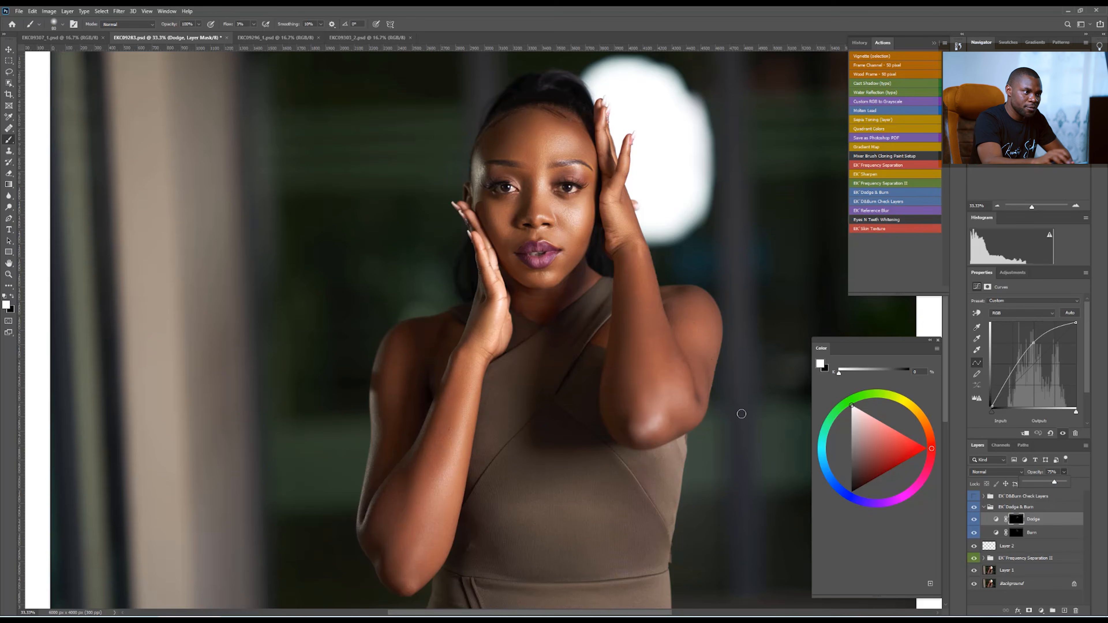
key("bracketright")
key("bracketright")
key("bracketright")
key("bracketright")
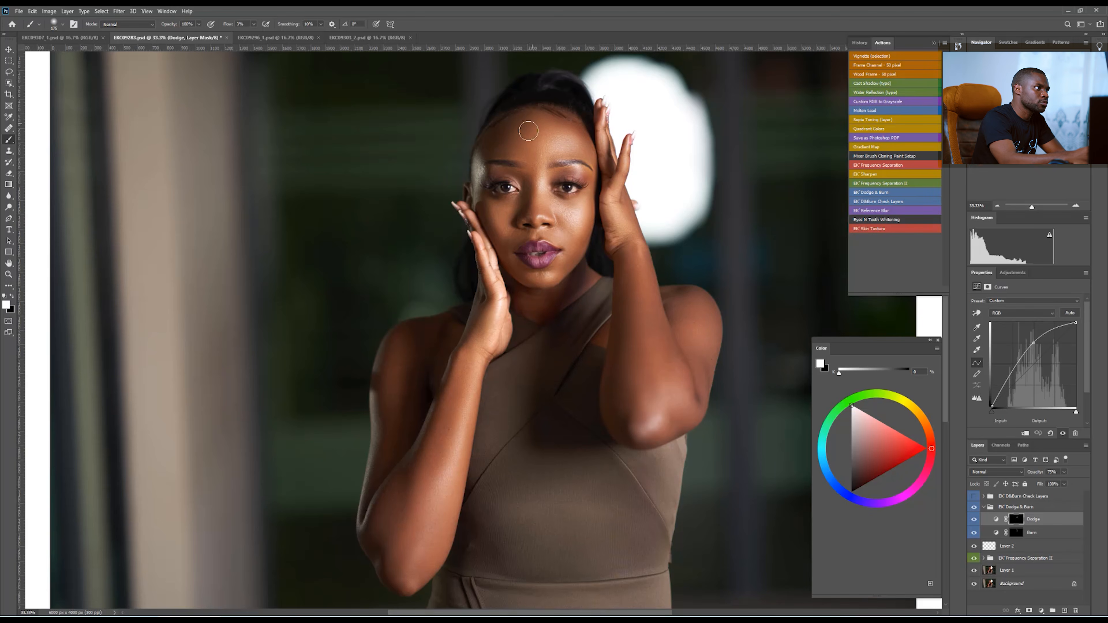
key("ctrl+plus")
key("ctrl+plus")
key("ctrl+plus")
key("bracketleft")
key("bracketleft")
key("bracketleft")
key("bracketleft")
key("bracketleft")
key("bracketleft")
key("bracketleft")
key("bracketleft")
key("bracketleft")
key("bracketleft")
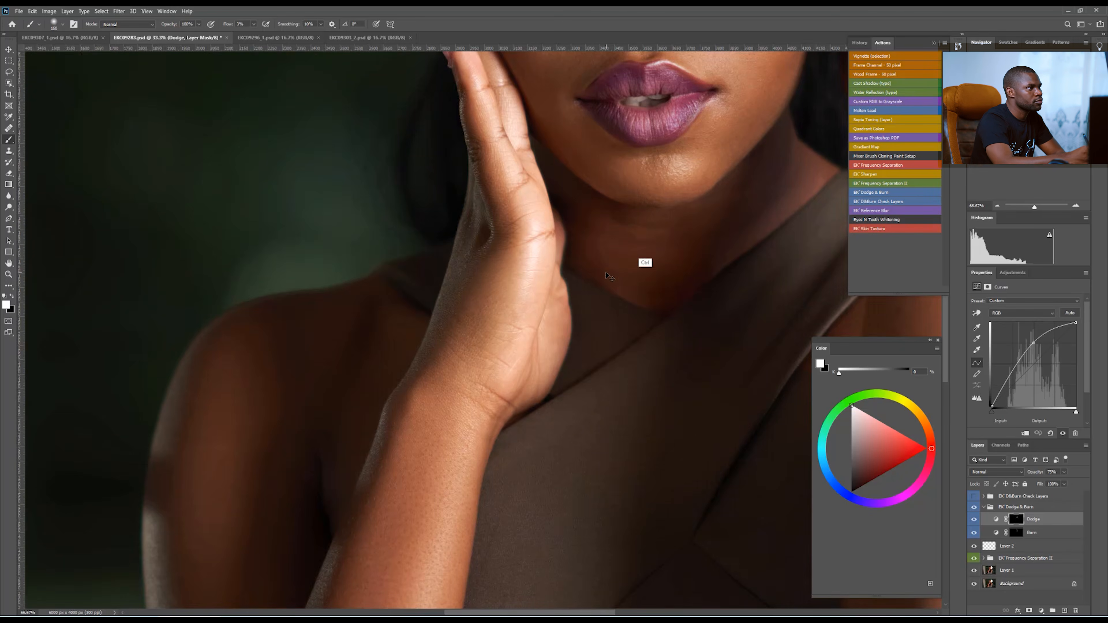
Inspect the face up close and then the full portrait.
scroll(677, 192, "up", 6)
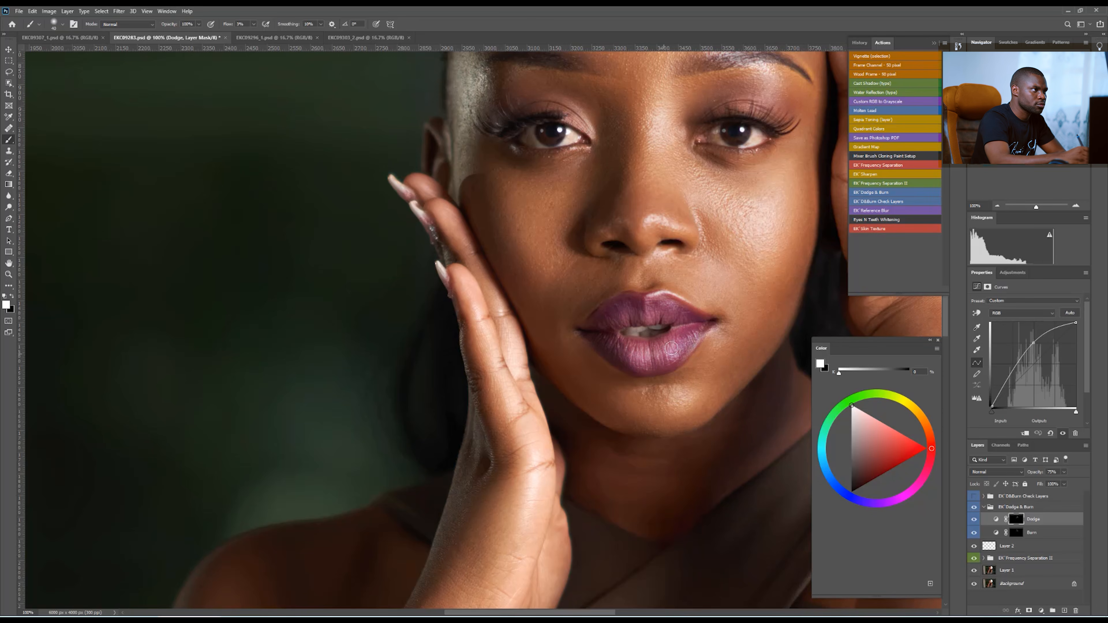
key("ctrl+minus")
key("ctrl+minus")
key("ctrl+minus")
key("ctrl+minus")
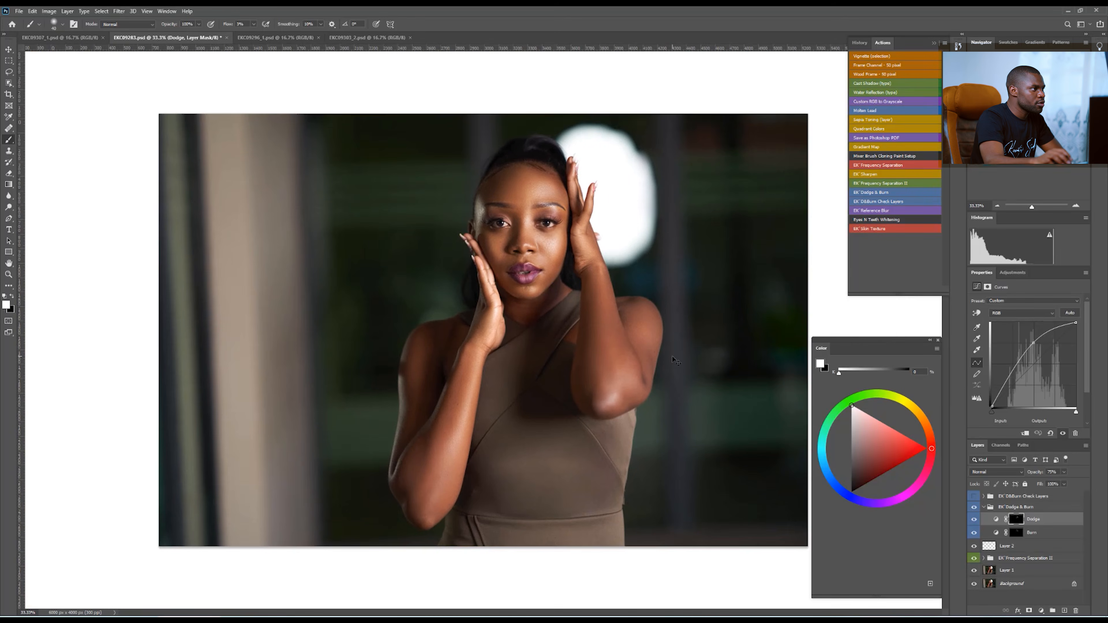
key("ctrl+plus")
key("ctrl+minus")
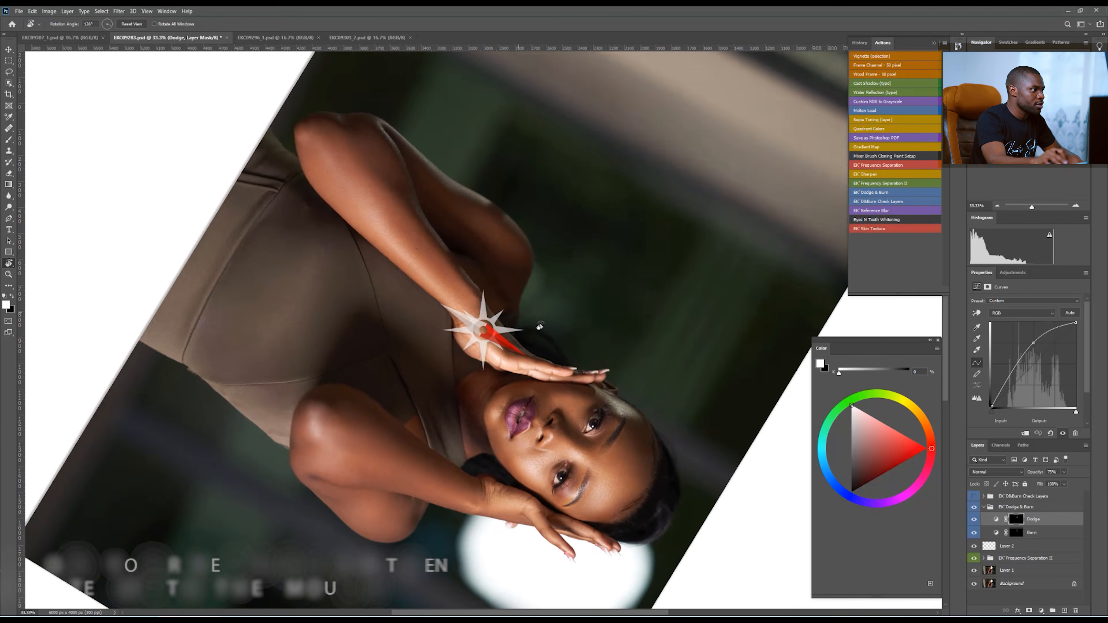
Rotate the canvas view upside down and enlarge the Brush tool over the arm.
left_click_drag(539, 326, 598, 498)
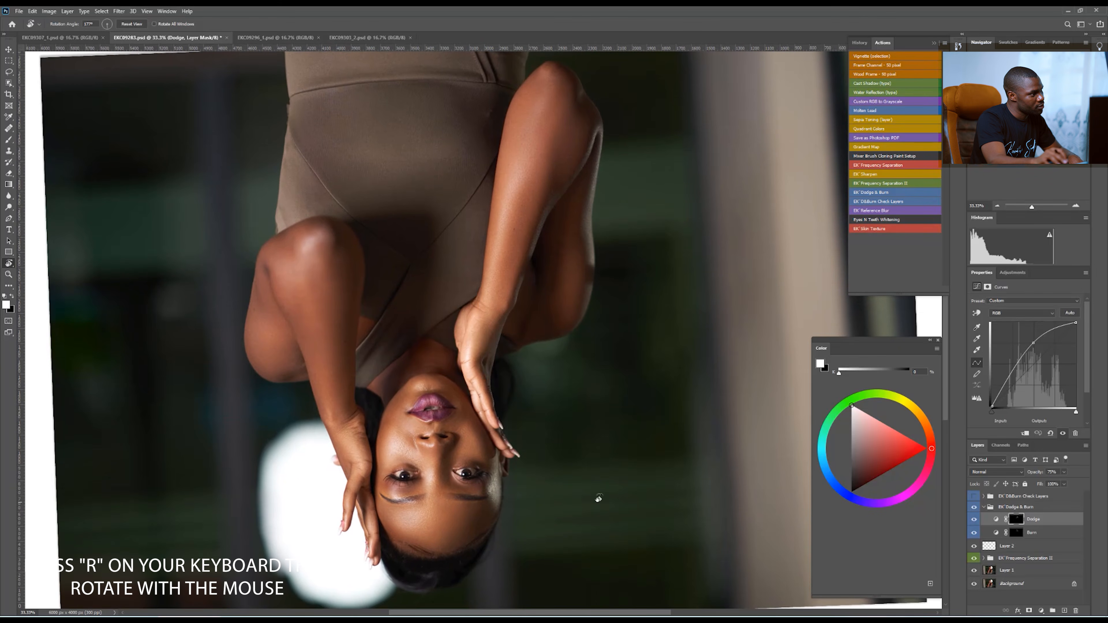
left_click_drag(523, 376, 514, 379)
key("b")
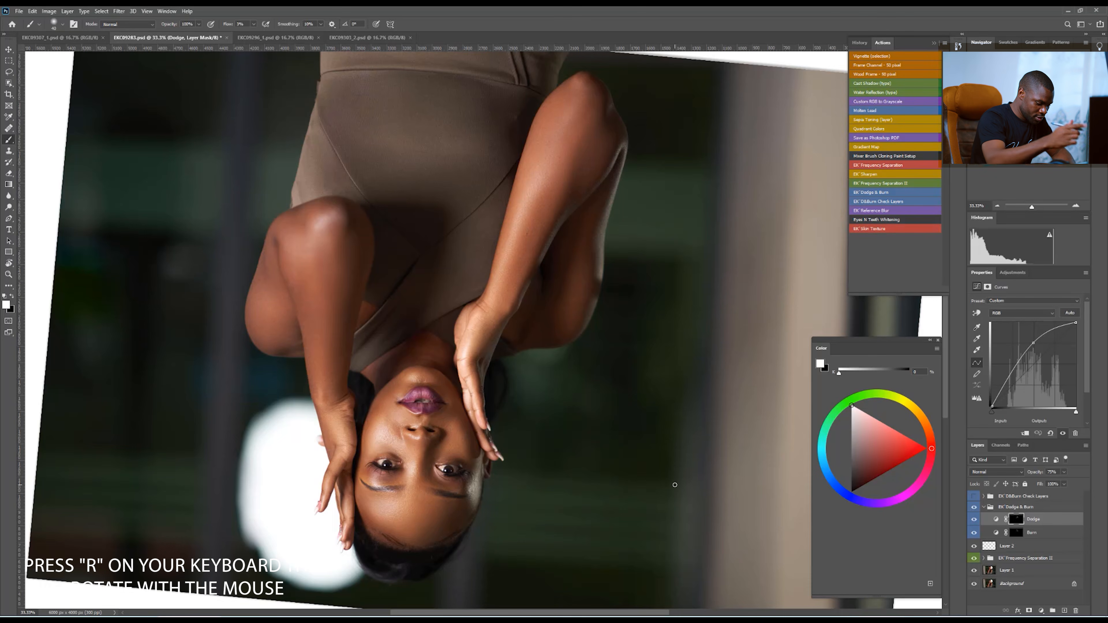
key("bracketright")
key("bracketright")
key("bracketright")
key("bracketright")
key("bracketright")
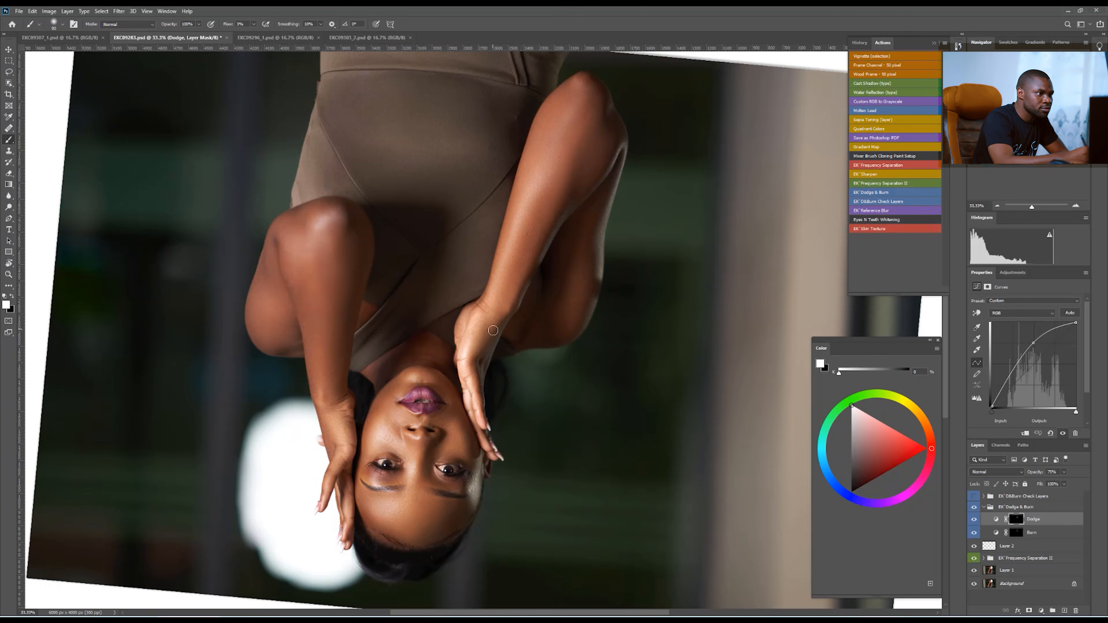
key("bracketright")
key("bracketright")
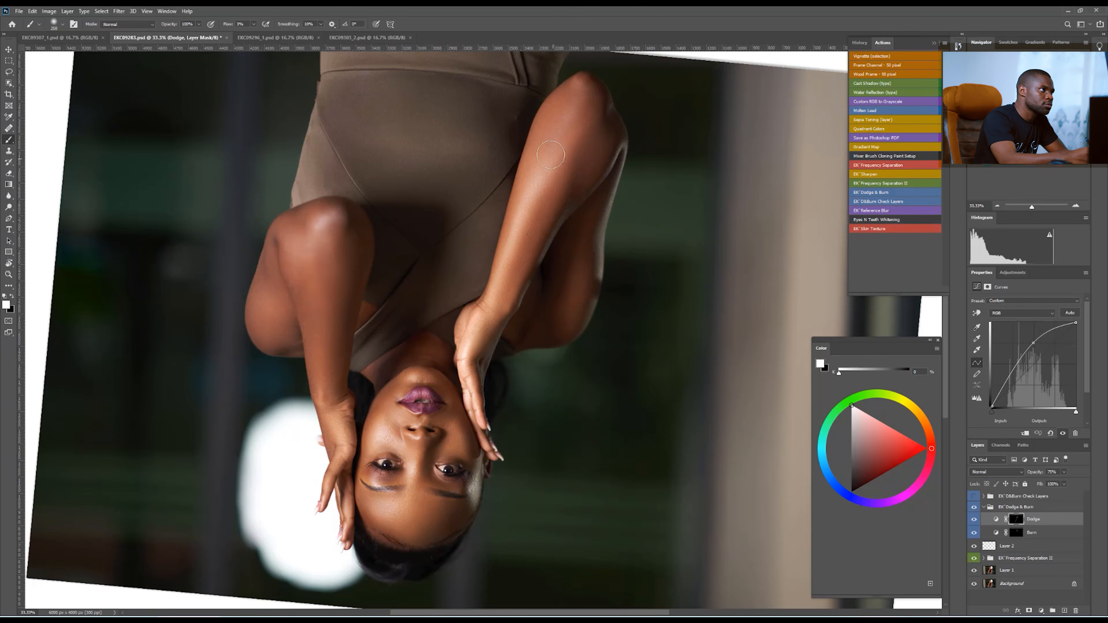
Select the whole canvas and save the document.
key("ctrl+a")
key("ctrl+s")
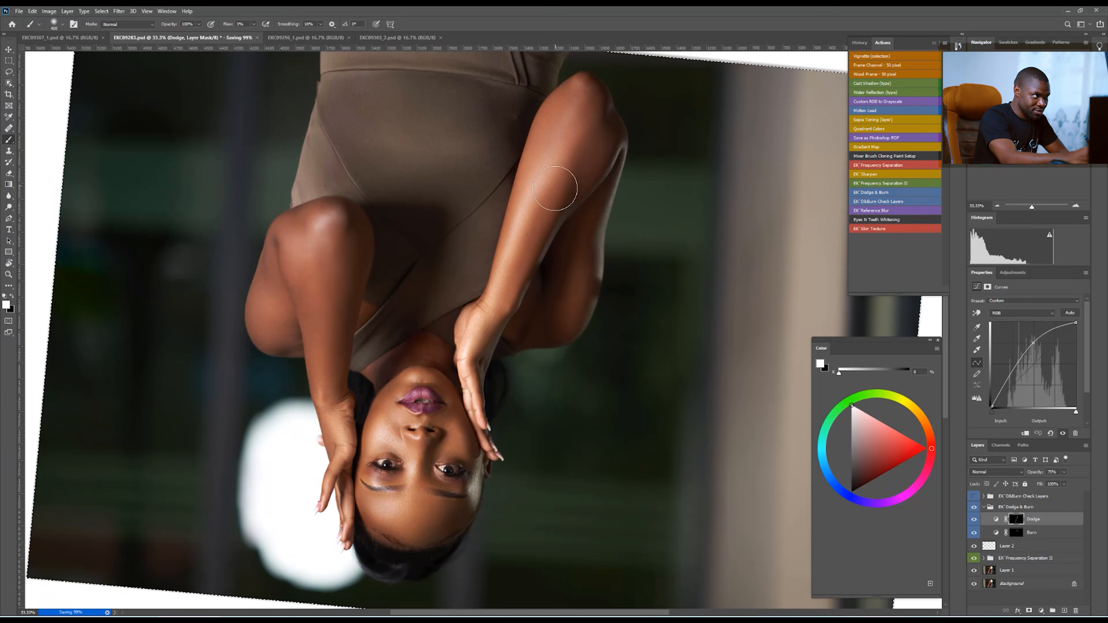
Resize the brush over the arm and rotate the canvas view to a sideways angle.
key("bracketleft")
key("bracketleft")
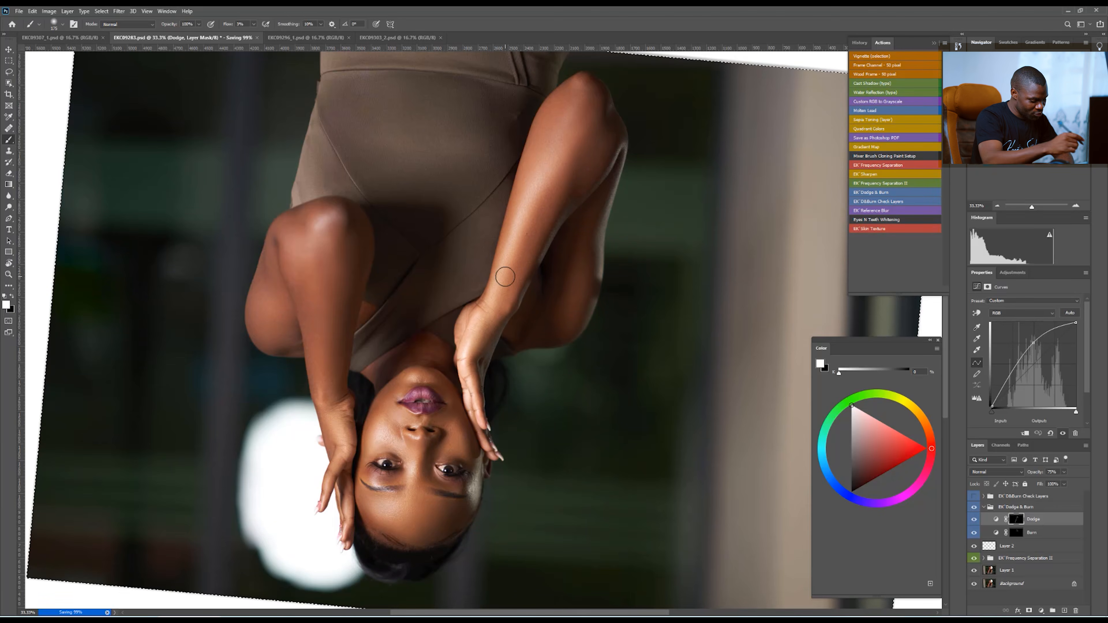
key("bracketleft")
key("bracketleft")
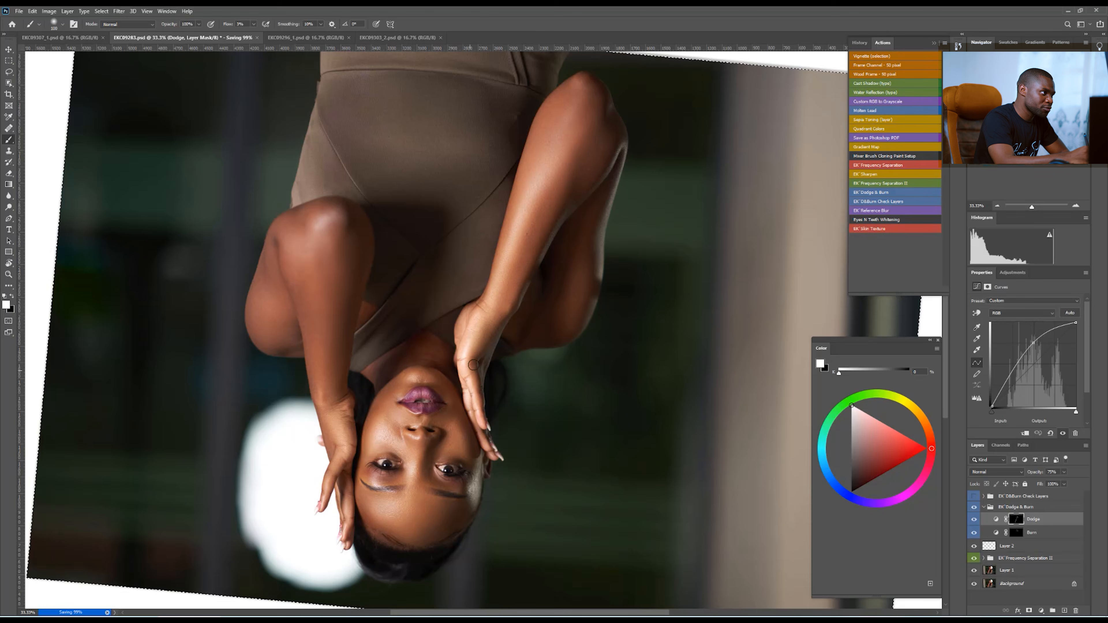
key("bracketright")
key("bracketright")
key("bracketright")
key("bracketleft")
key("bracketleft")
key("bracketleft")
key("bracketleft")
key("r")
left_click_drag(572, 502, 659, 226)
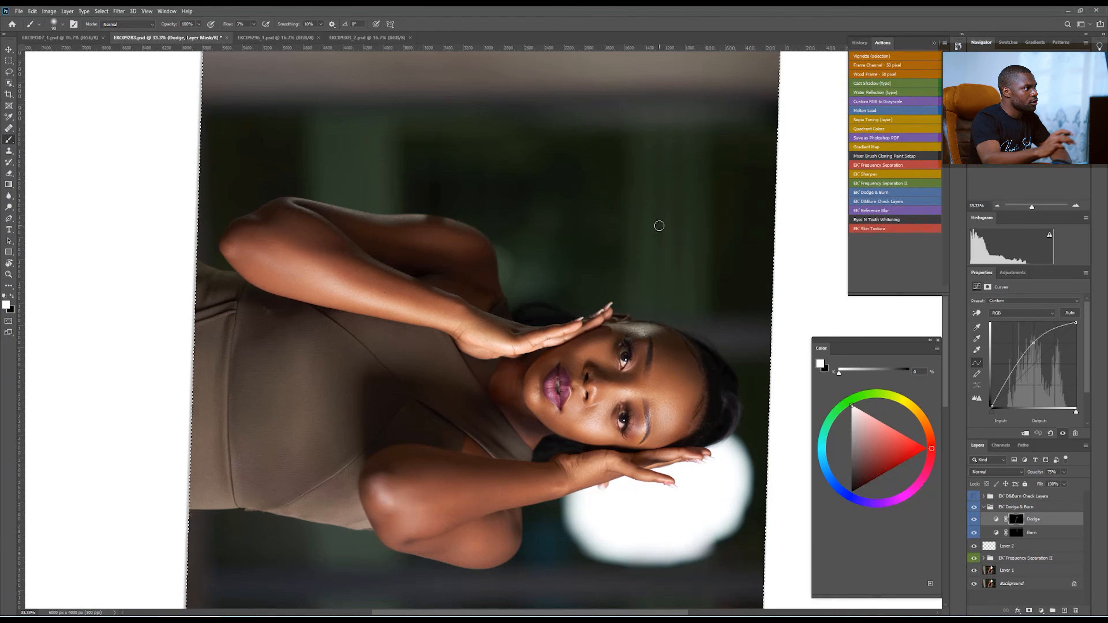
Switch between the Burn and Dodge masks, adjusting the brush size over the arm and hand.
key("alt+bracketleft")
key("bracketright")
key("bracketright")
key("bracketright")
key("bracketright")
key("bracketright")
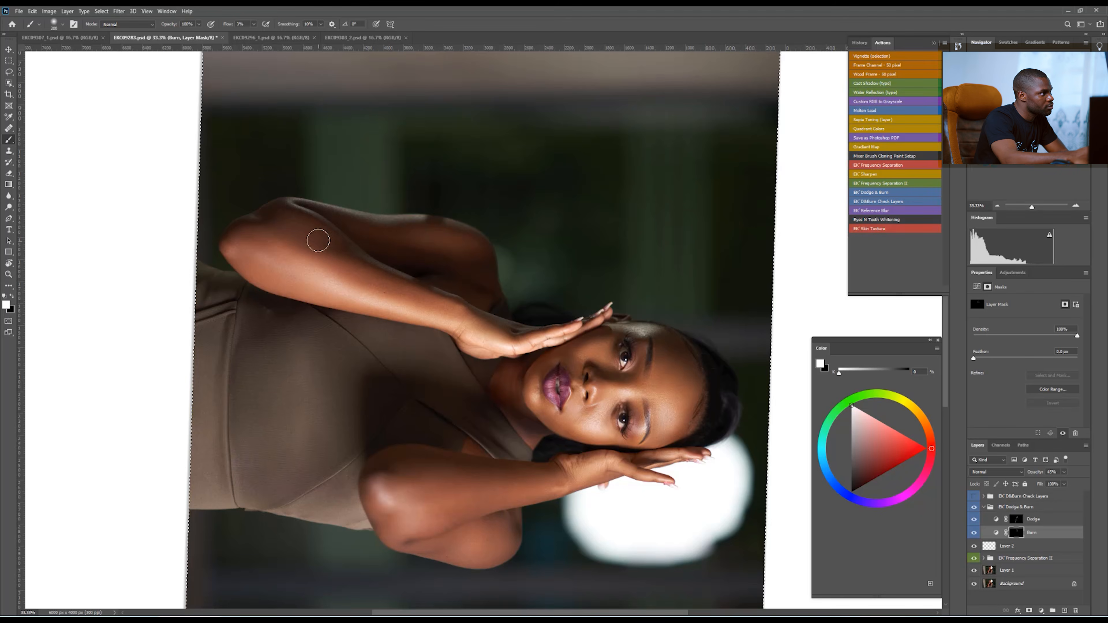
key("alt+bracketright")
key("bracketleft")
key("bracketleft")
key("bracketleft")
key("bracketleft")
key("bracketleft")
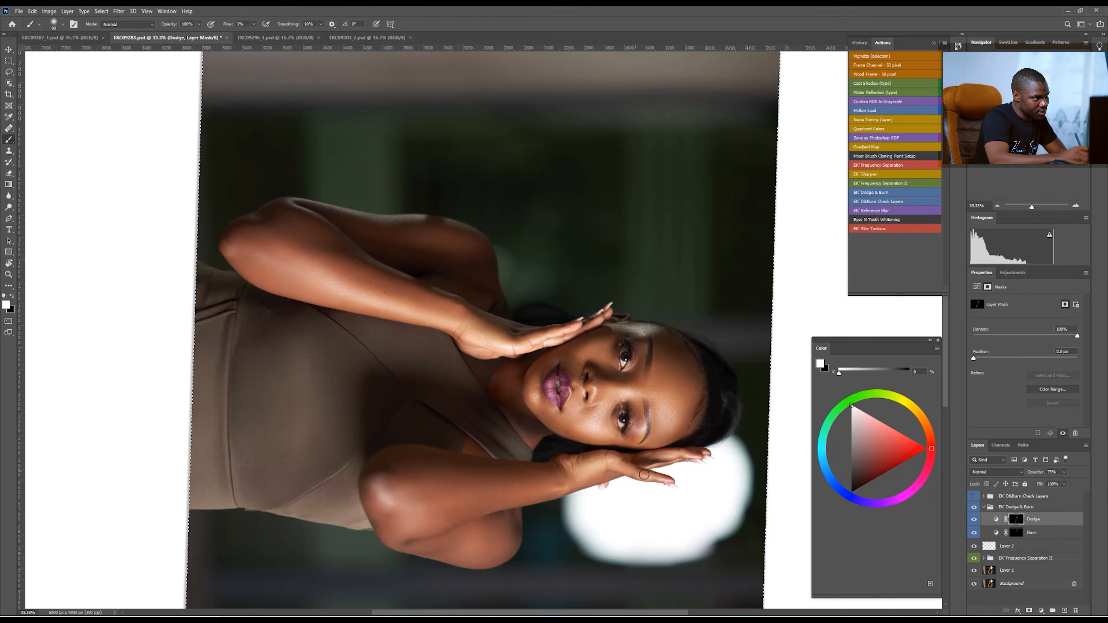
key("bracketright")
key("bracketright")
key("bracketright")
key("bracketright")
key("bracketright")
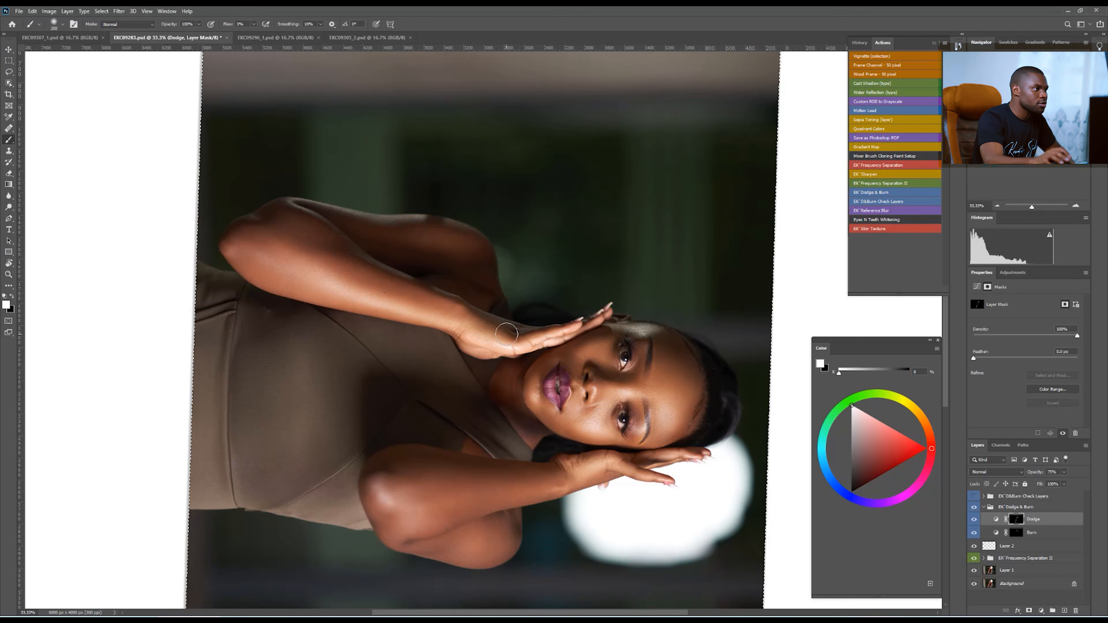
Reset the canvas rotation and zoom out to show the full image.
key("r")
key("Escape")
key("z")
left_click_drag(628, 175, 595, 170)
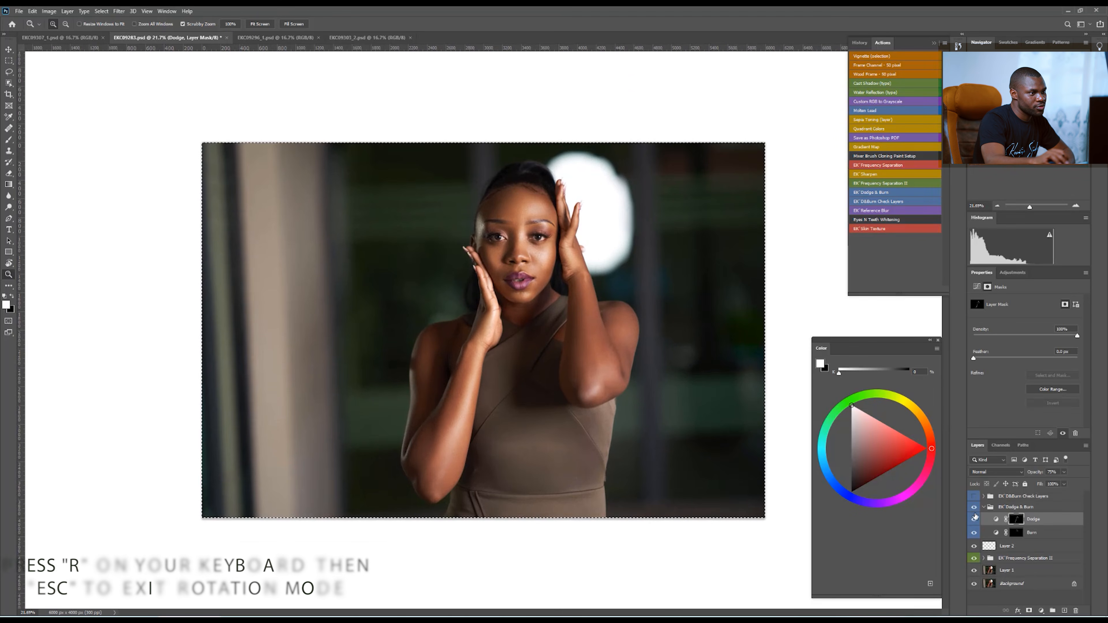
Toggle the Dodge & Burn group and Layer 1 visibility to compare the retouch.
left_click(974, 509)
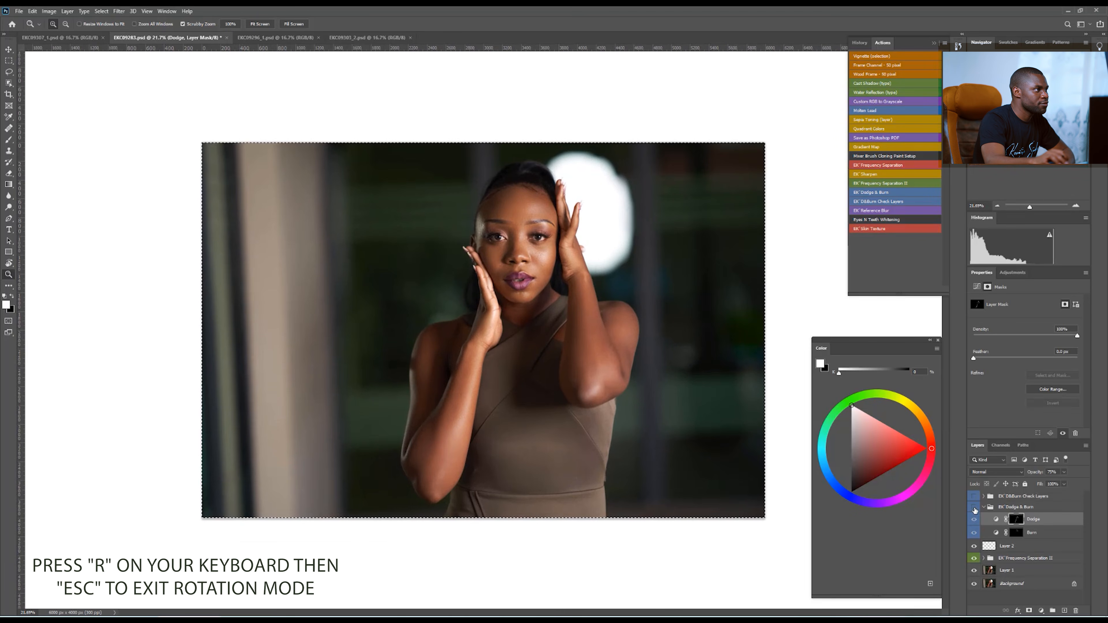
left_click(975, 509)
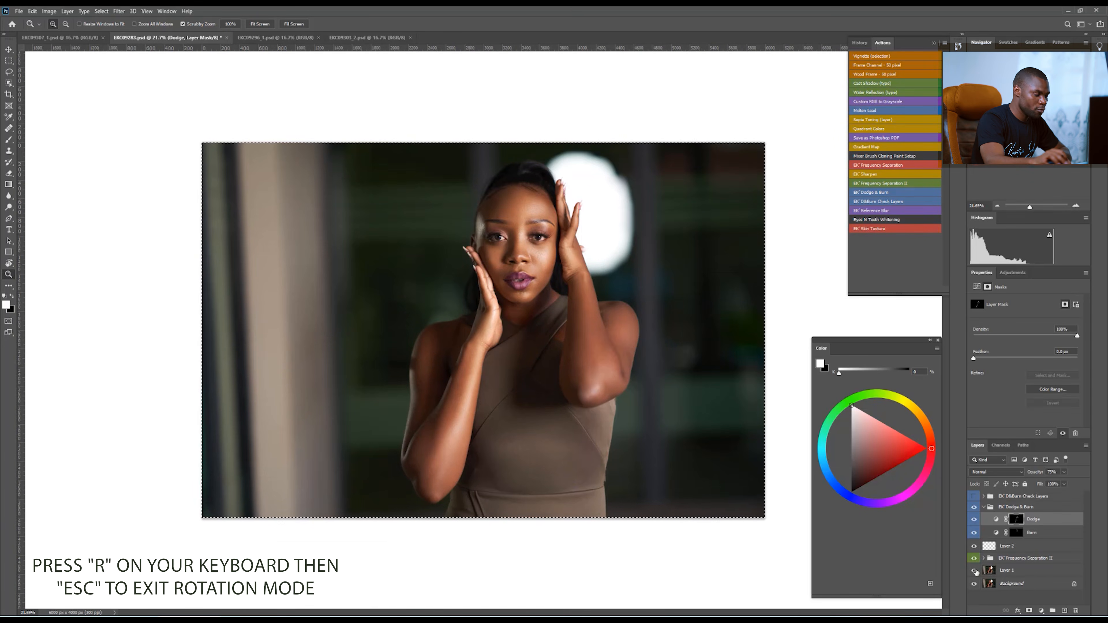
left_click(976, 572, "alt")
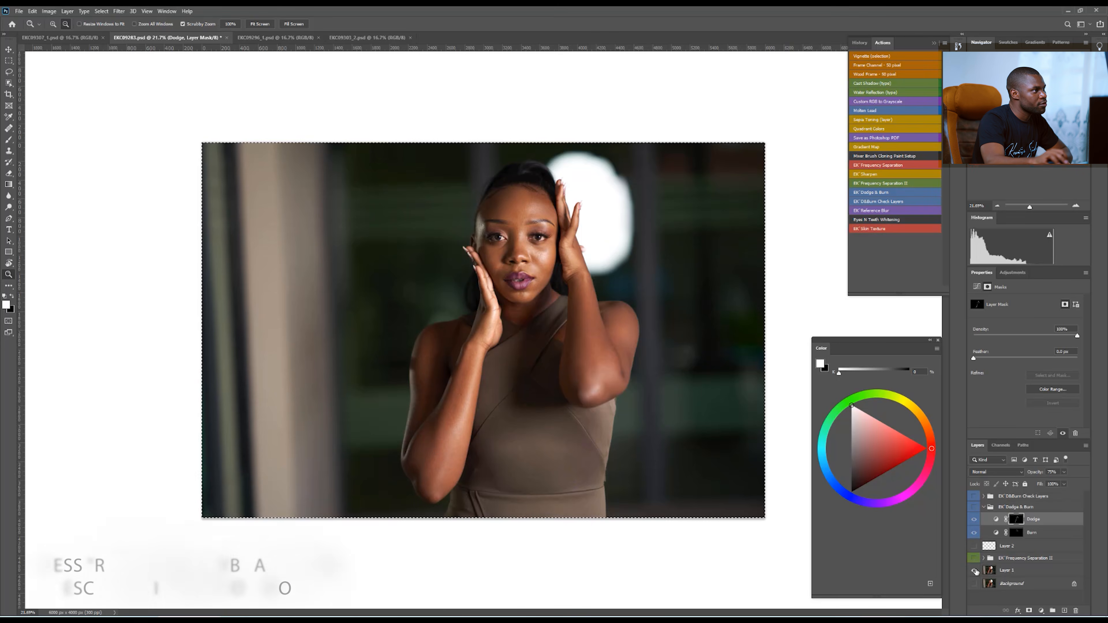
left_click(976, 572, "alt")
left_click(976, 572, "alt")
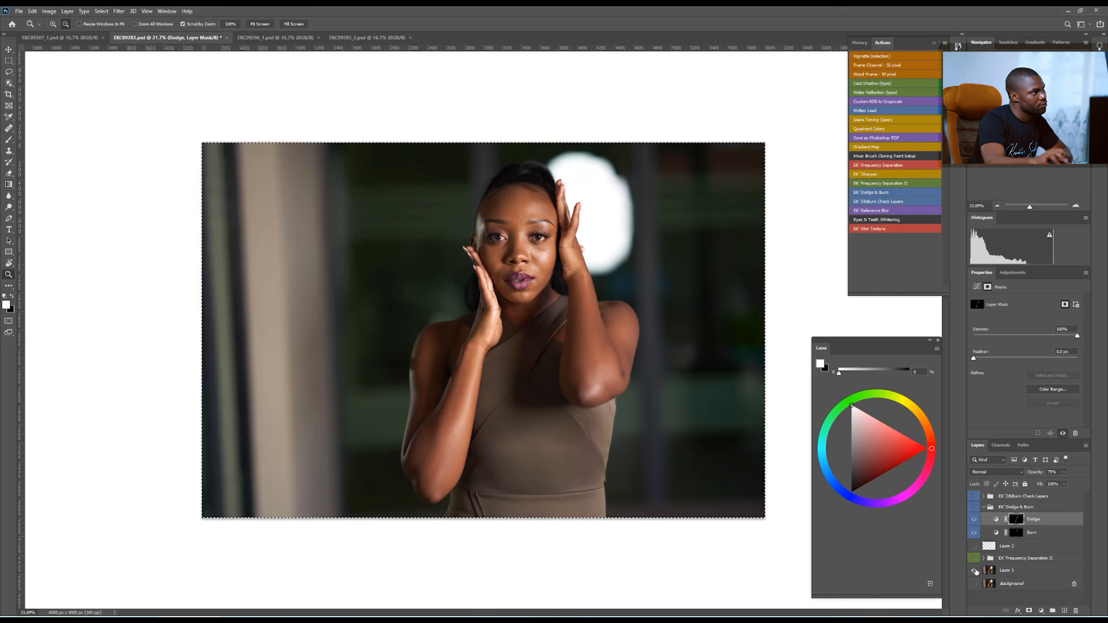
left_click(976, 572, "alt")
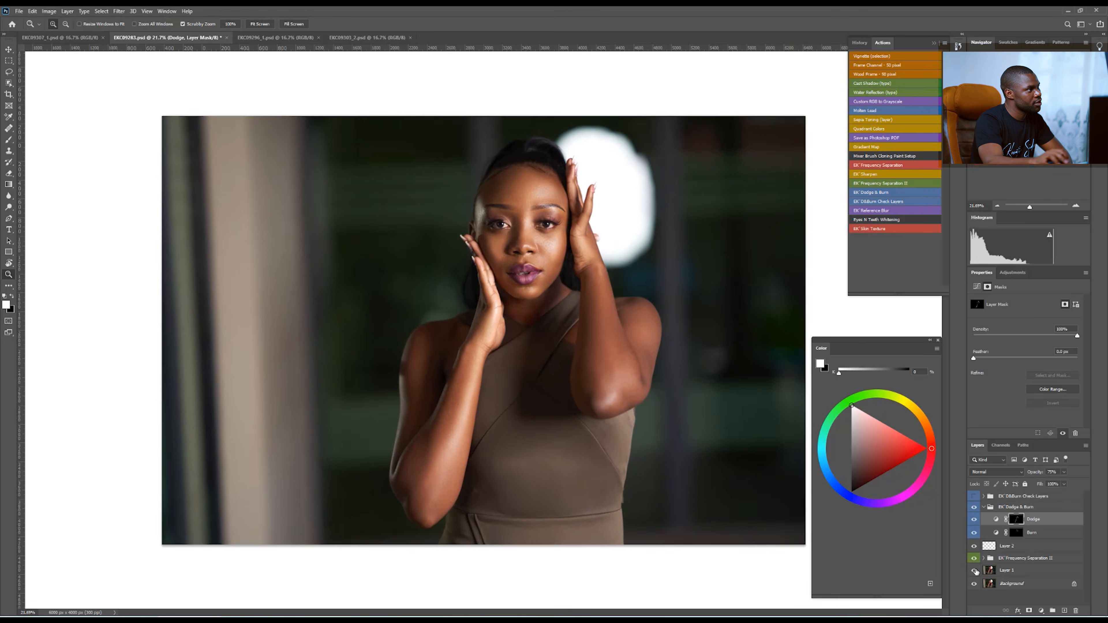
Zoom in on the face and toggle Layer 1's visibility to compare before and after.
key("ctrl+plus")
key("ctrl+plus")
key("ctrl+plus")
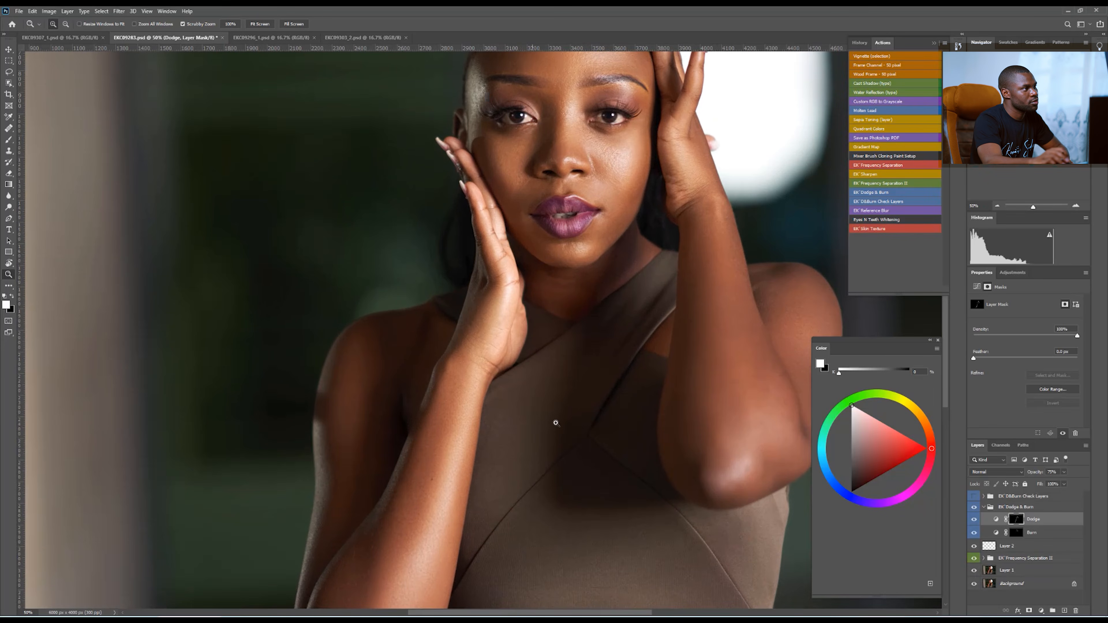
scroll(615, 479, "up", 5)
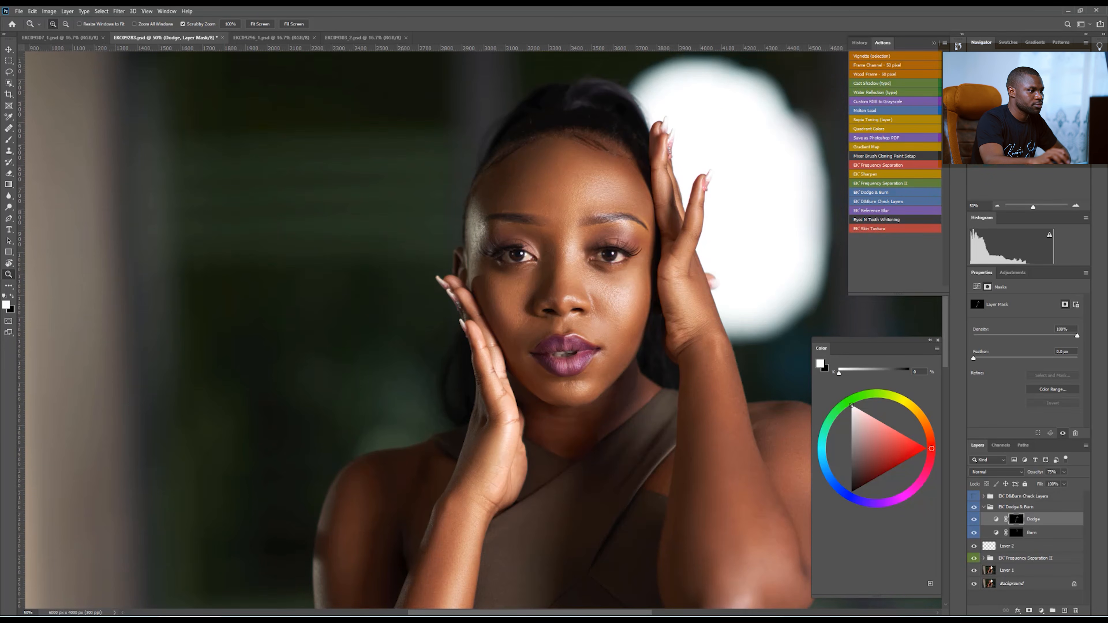
left_click_drag(646, 614, 682, 615)
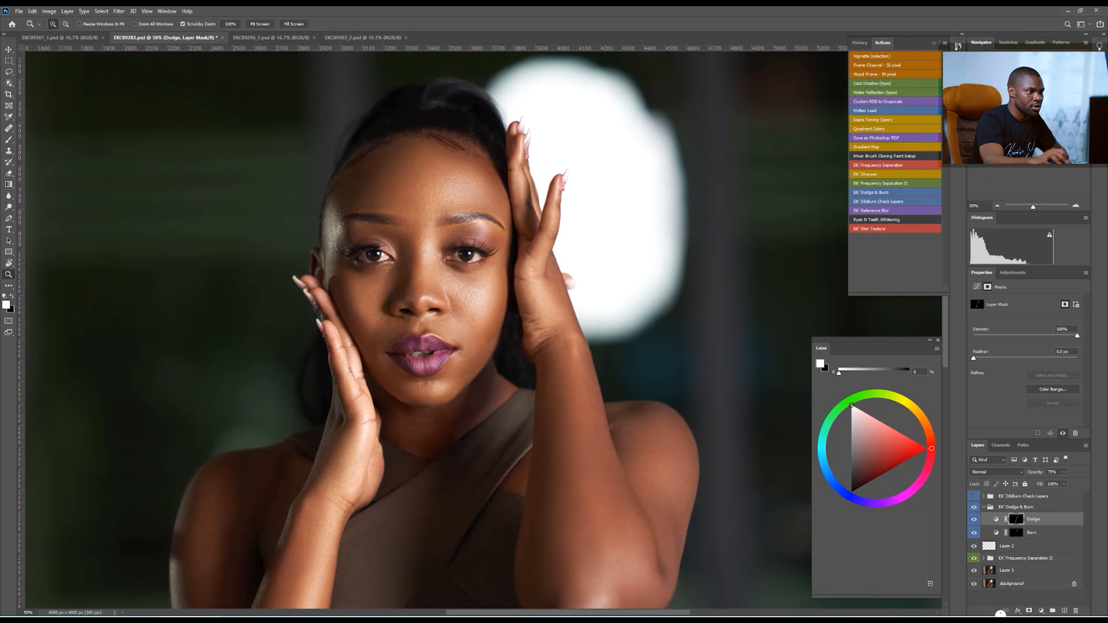
left_click(974, 570, "alt")
left_click(974, 571, "alt")
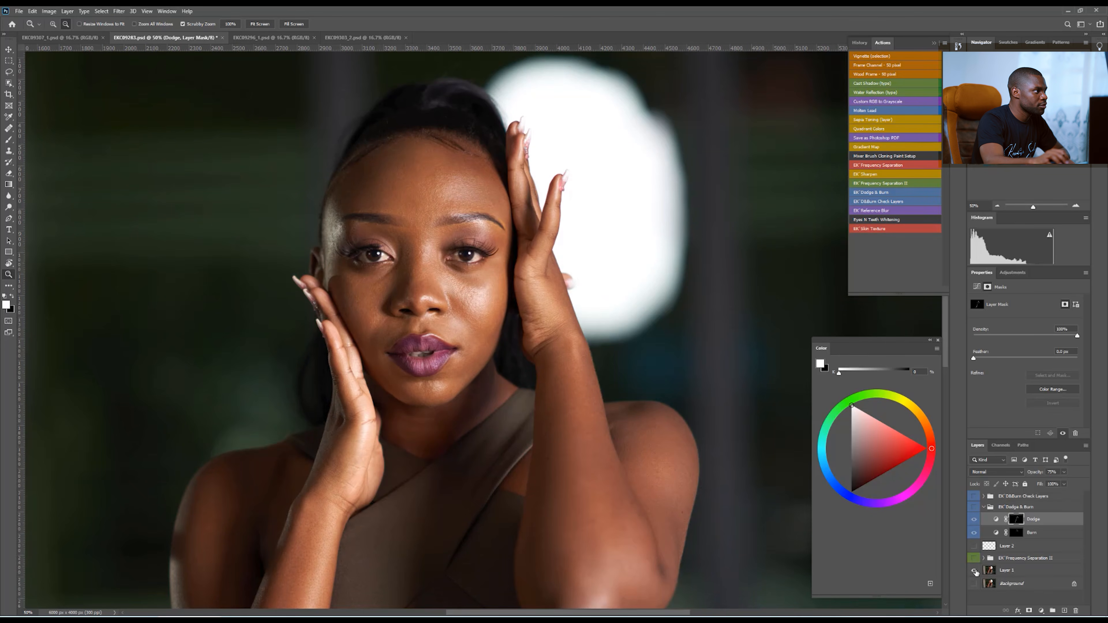
left_click(975, 571, "alt")
left_click(974, 570, "alt")
left_click(975, 571, "alt")
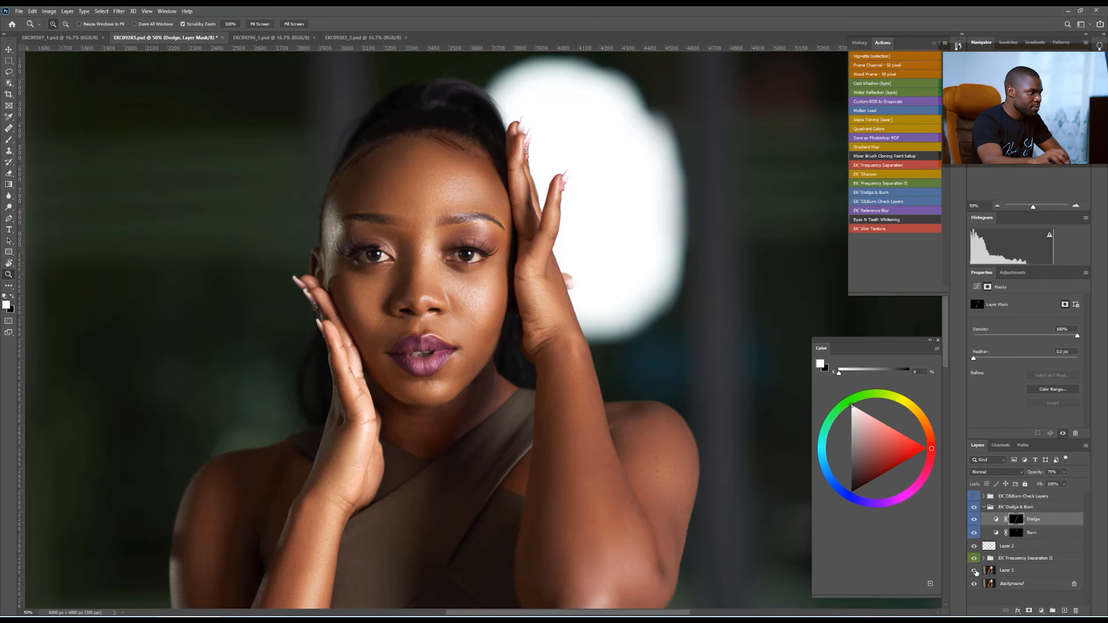
Select the Brush tool, zoom out to the whole portrait and collapse the Dodge & Burn group.
key("ctrl+1")
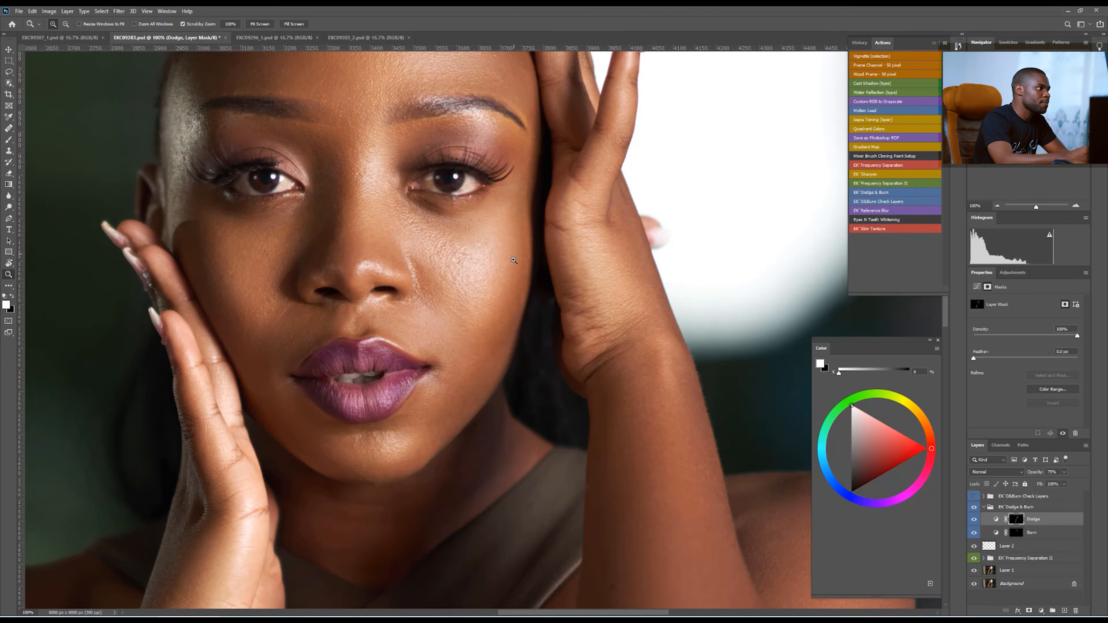
key("b")
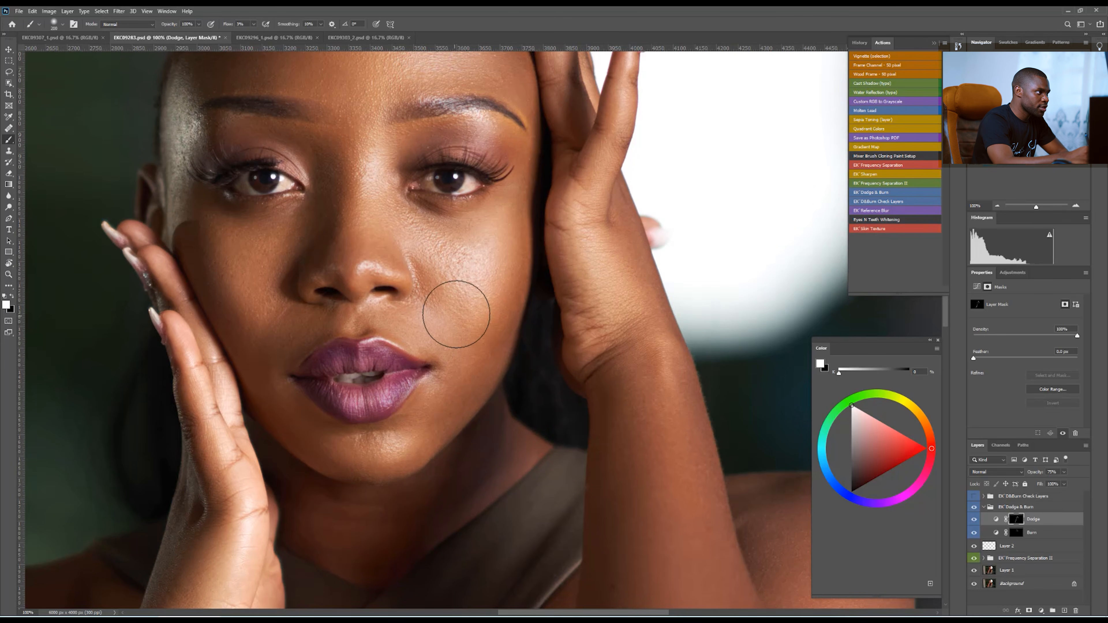
key("bracketleft")
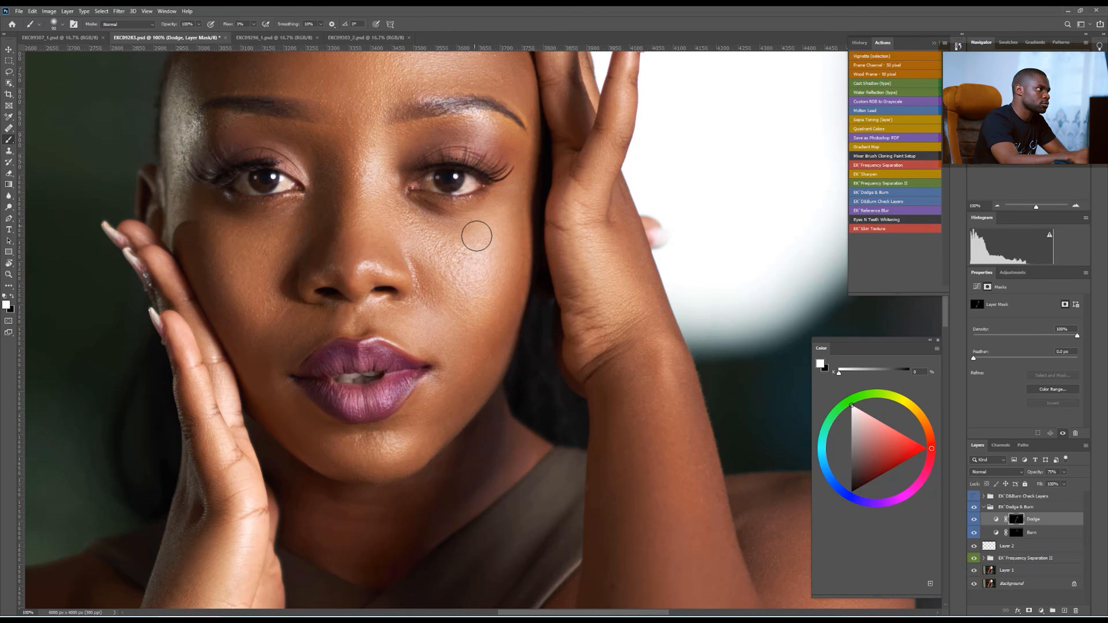
key("ctrl+minus")
key("ctrl+minus")
key("ctrl+minus")
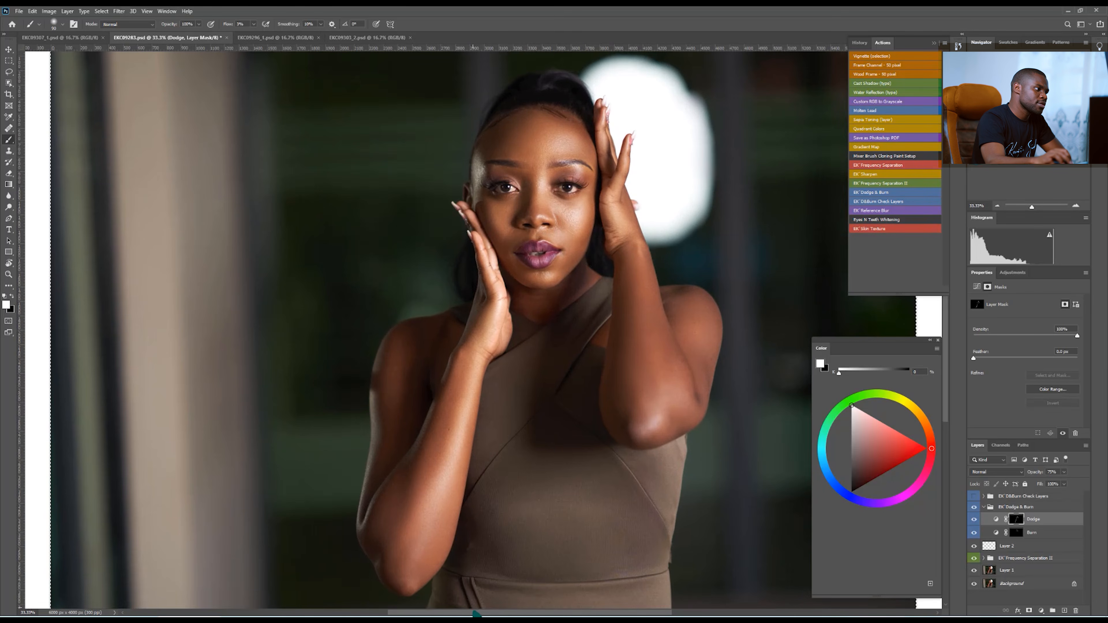
scroll(476, 607, "right", 3)
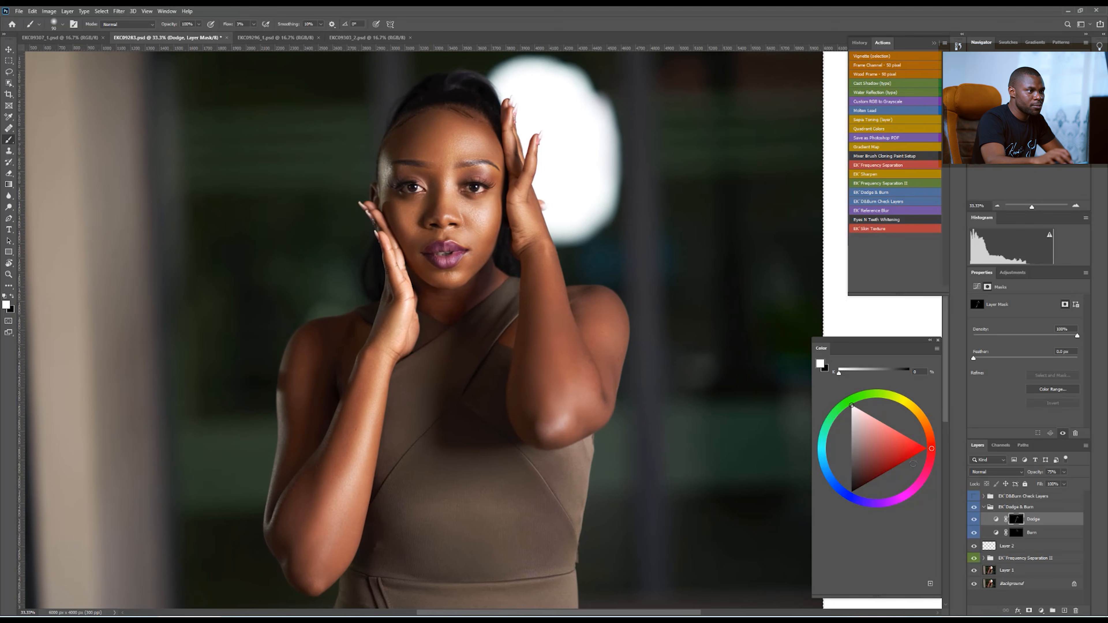
left_click_drag(947, 416, 954, 376)
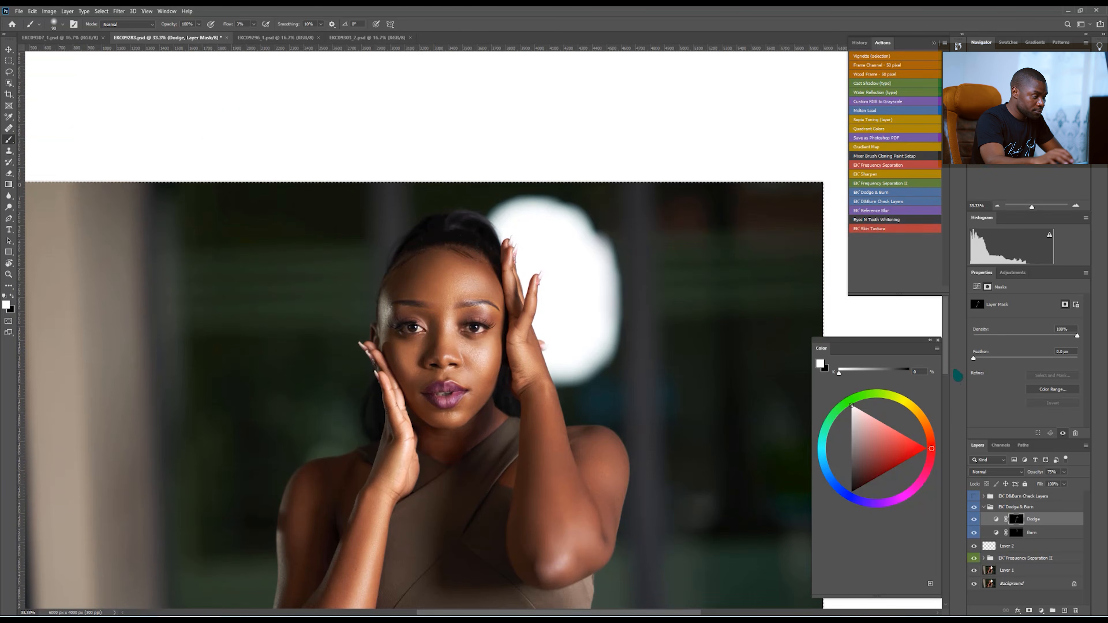
key("ctrl+plus")
left_click(993, 508)
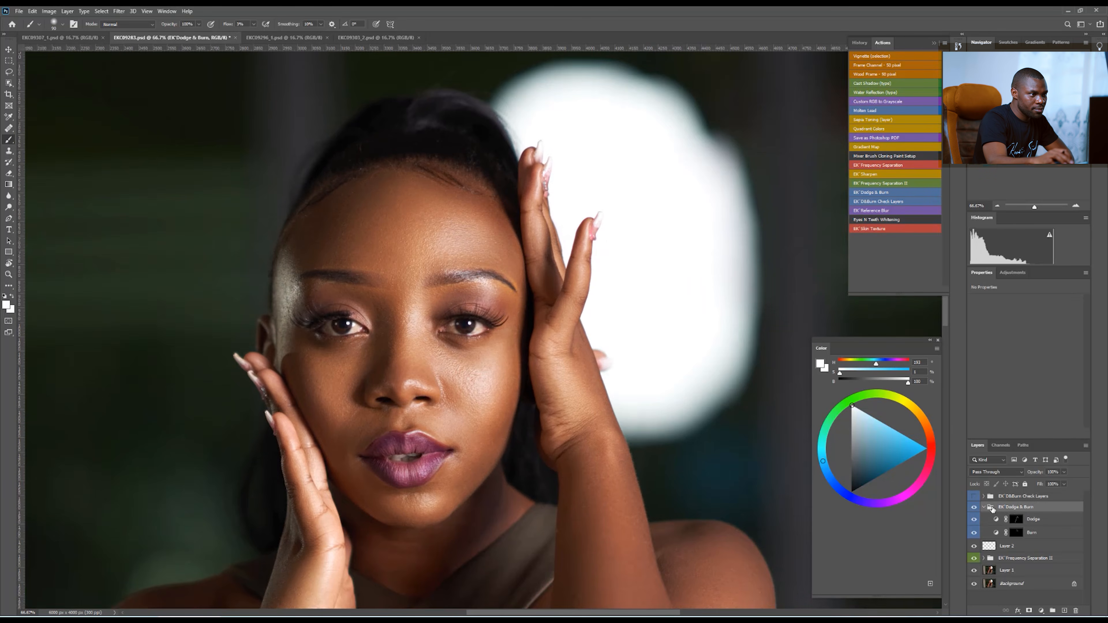
left_click(984, 508)
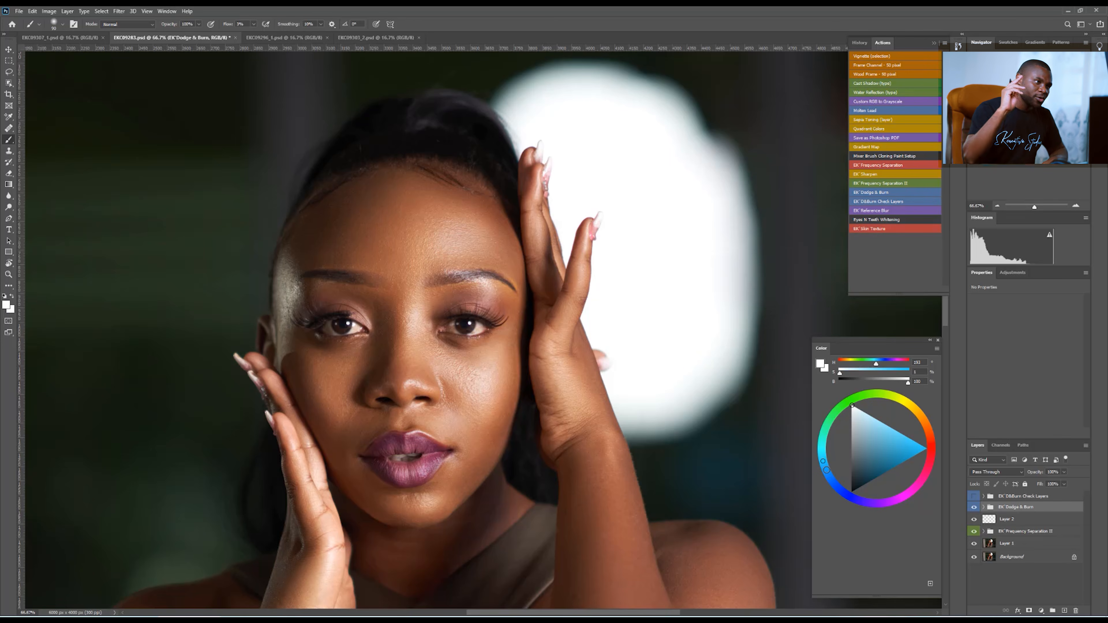
Run the Eyes & Teeth Whitening action, accepting its Photo Filter, Black & White, Curves and group dialogs.
left_click(958, 46)
left_click(958, 46)
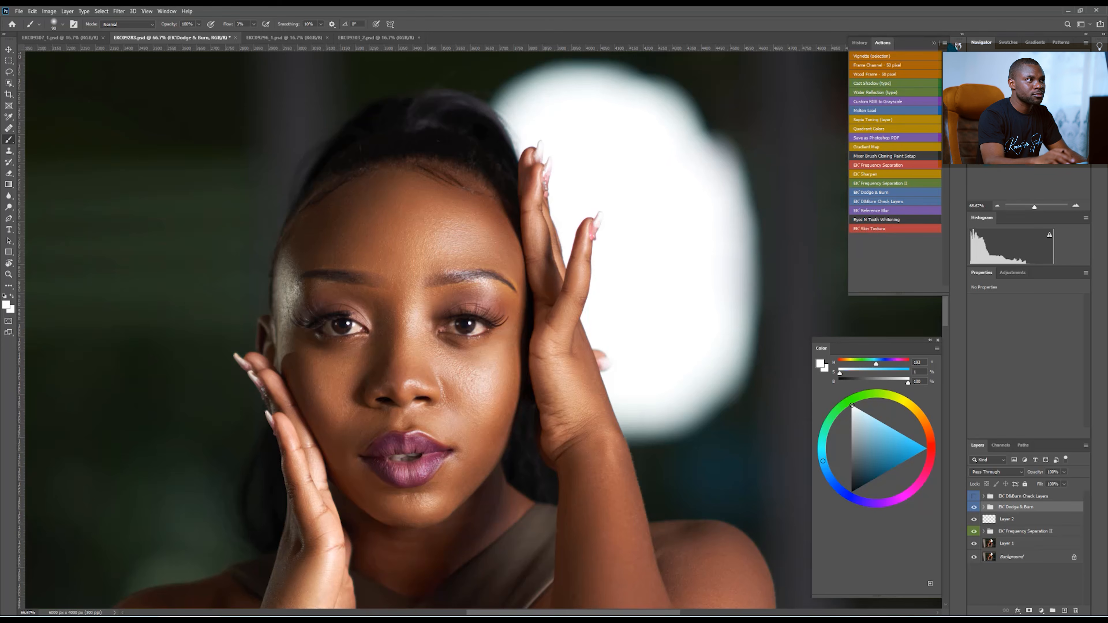
left_click(897, 221)
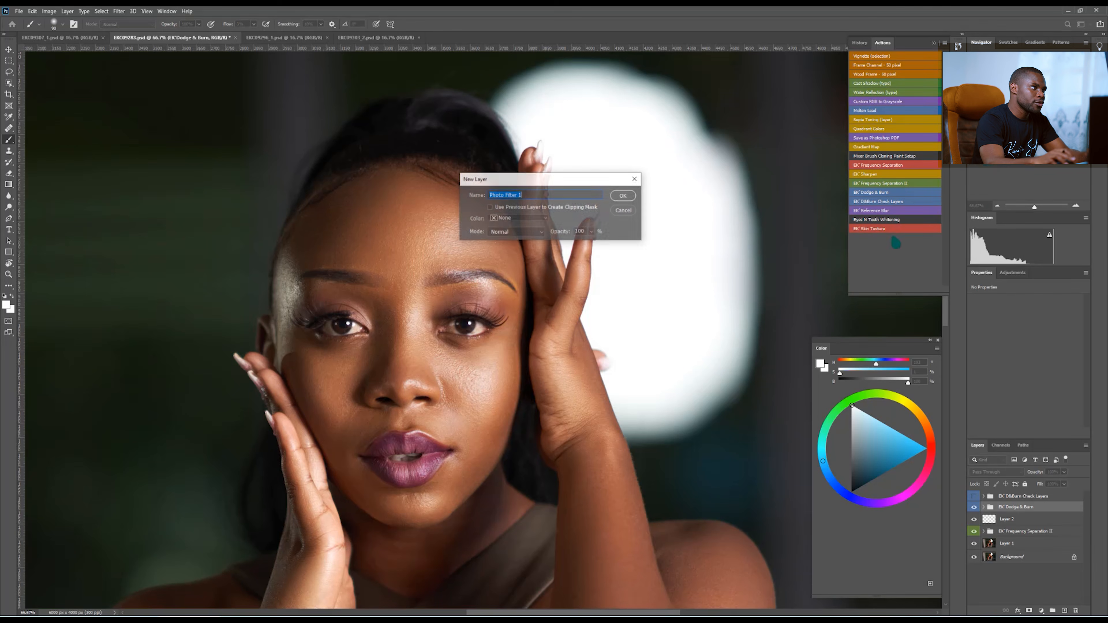
left_click(623, 196)
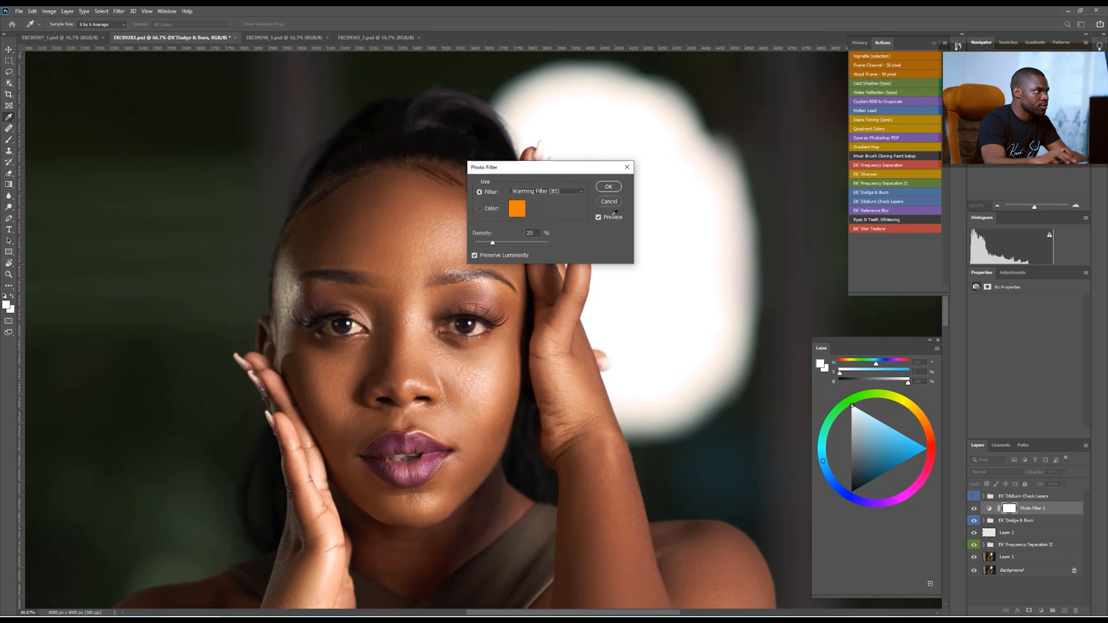
left_click(608, 188)
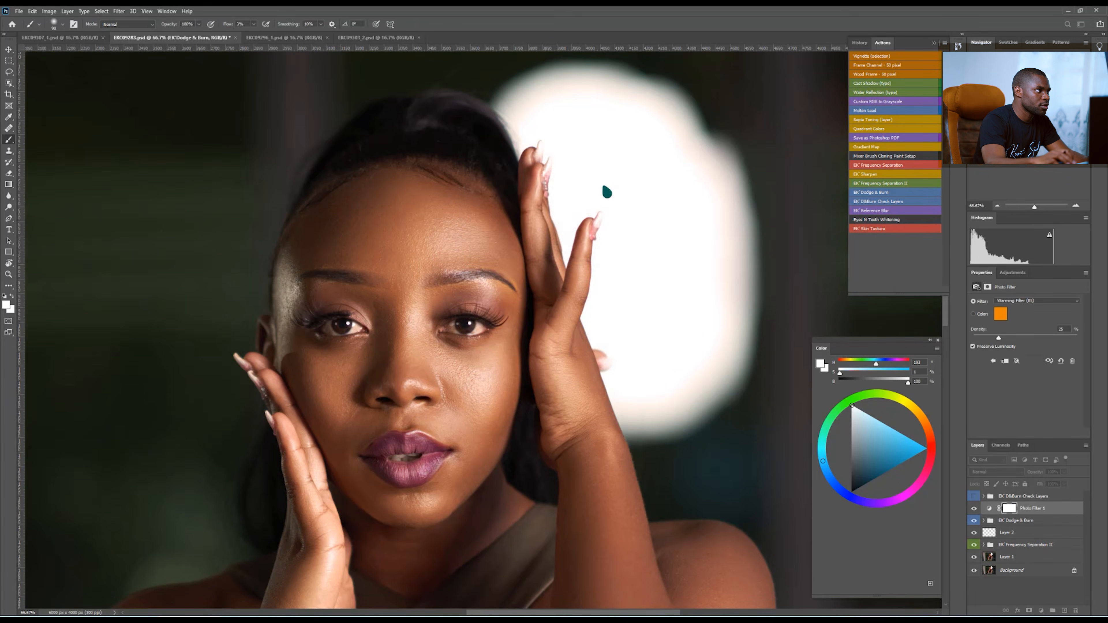
left_click(607, 190)
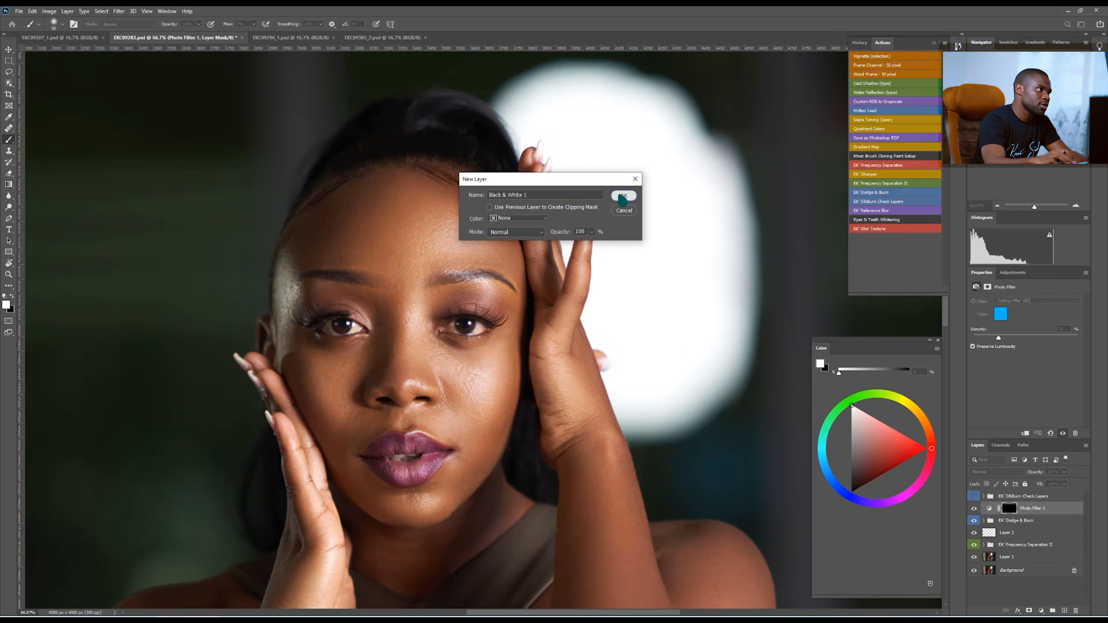
left_click(621, 195)
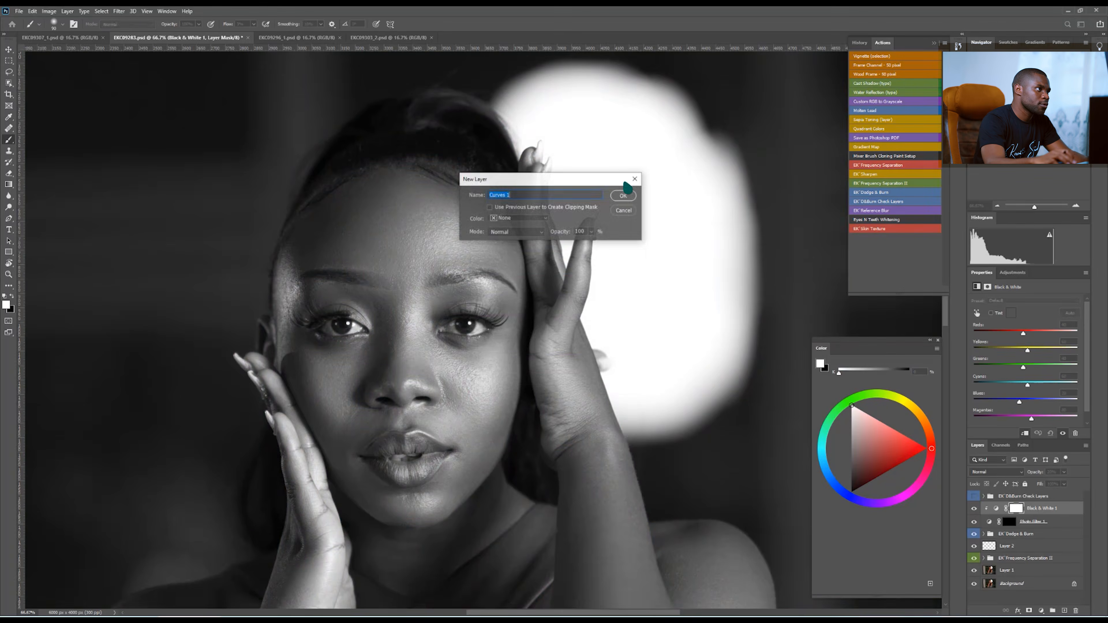
left_click(625, 195)
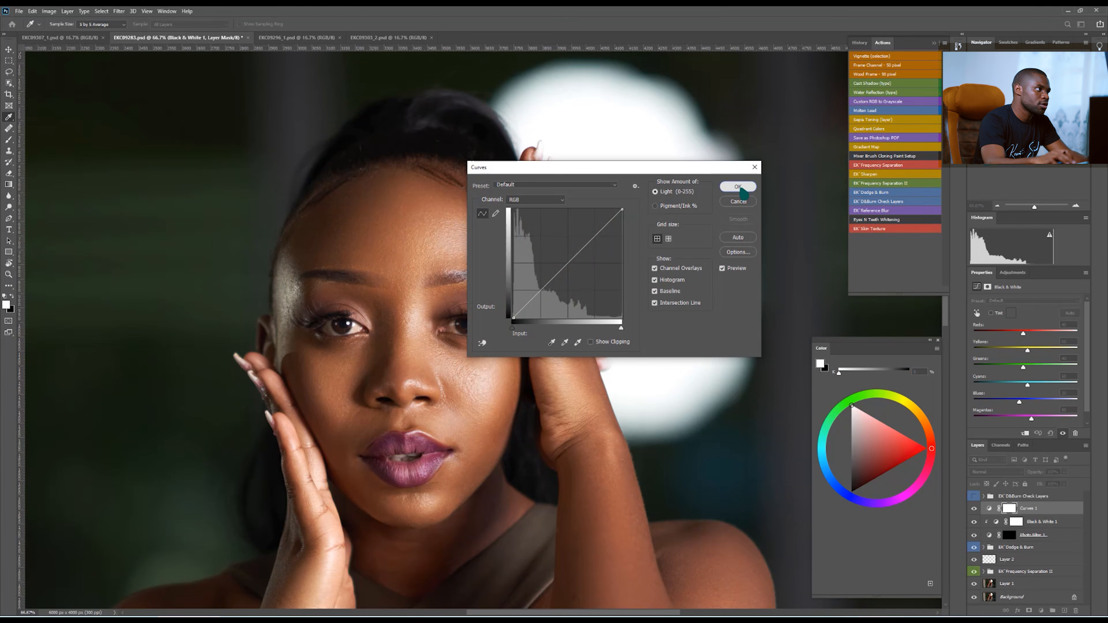
left_click(739, 188)
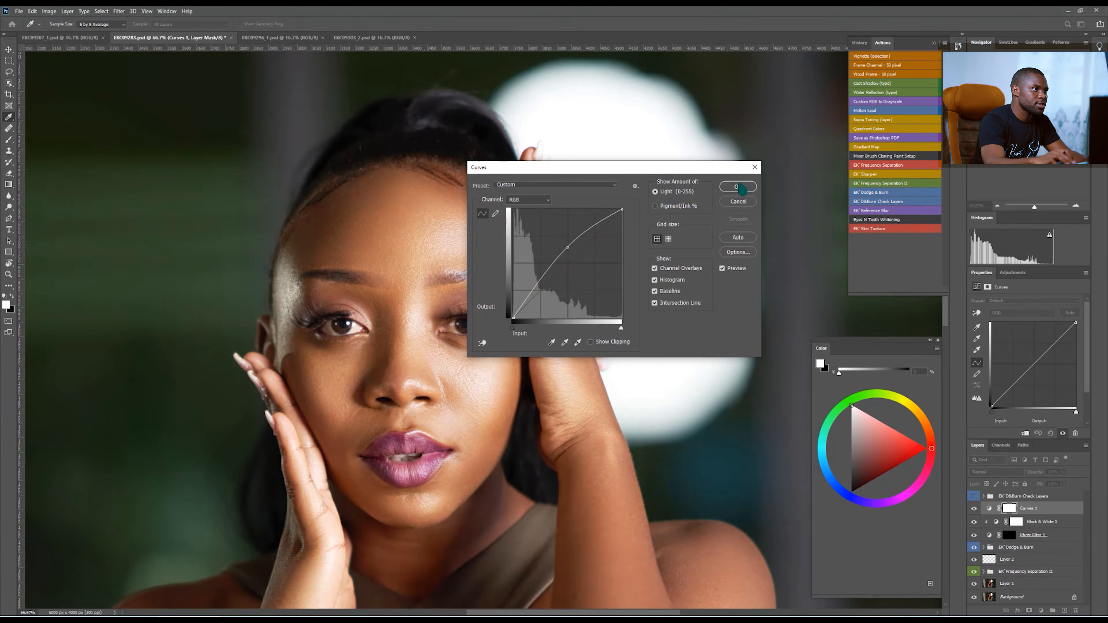
left_click(741, 189)
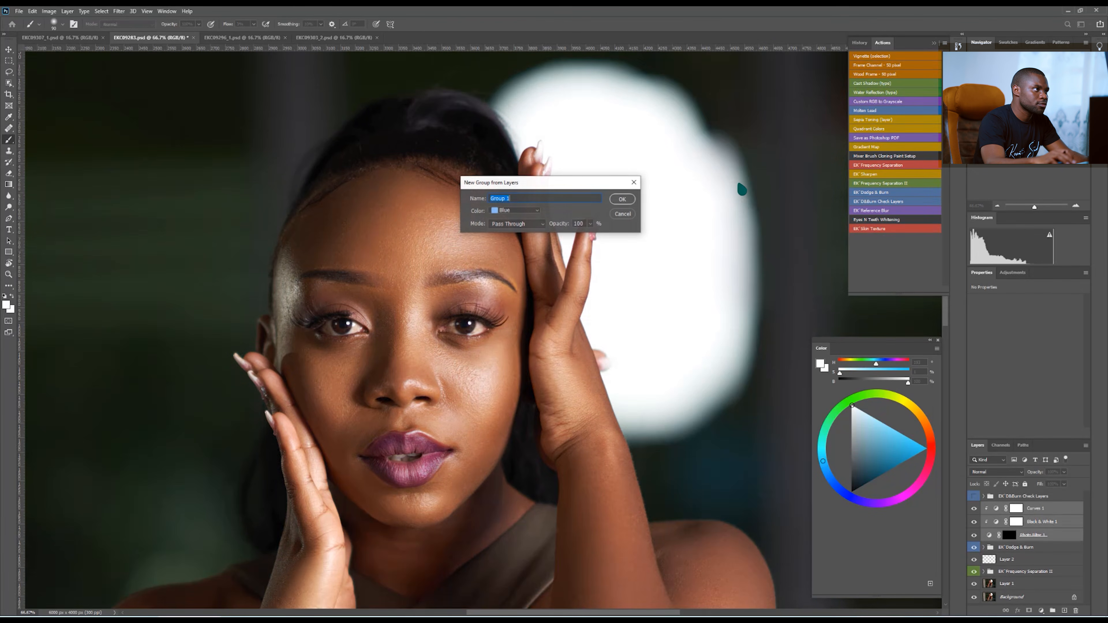
left_click(625, 201)
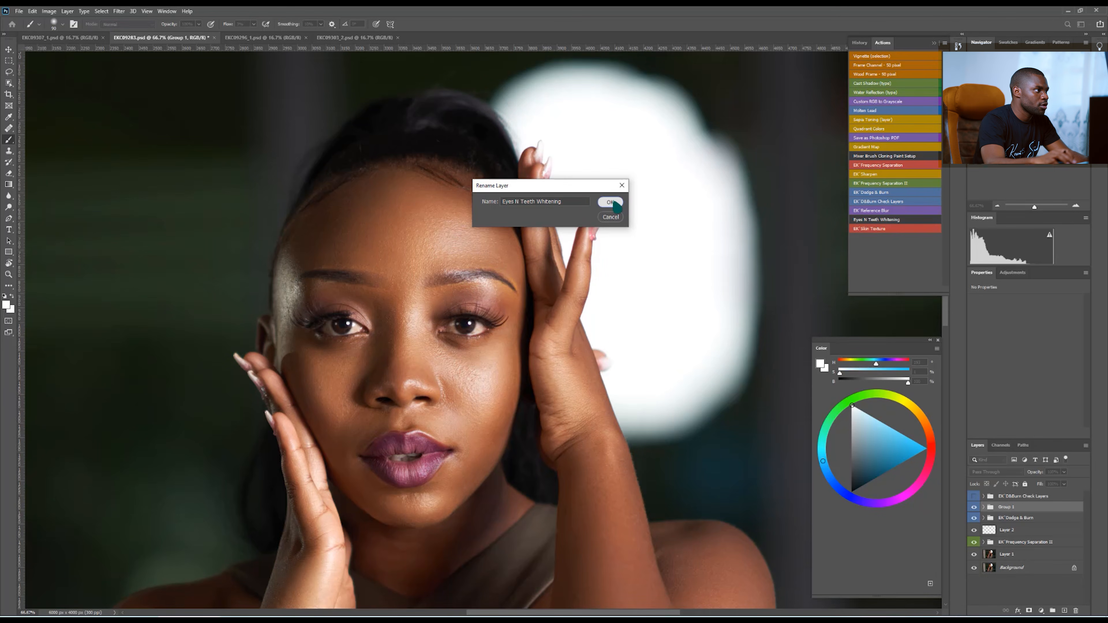
left_click(615, 203)
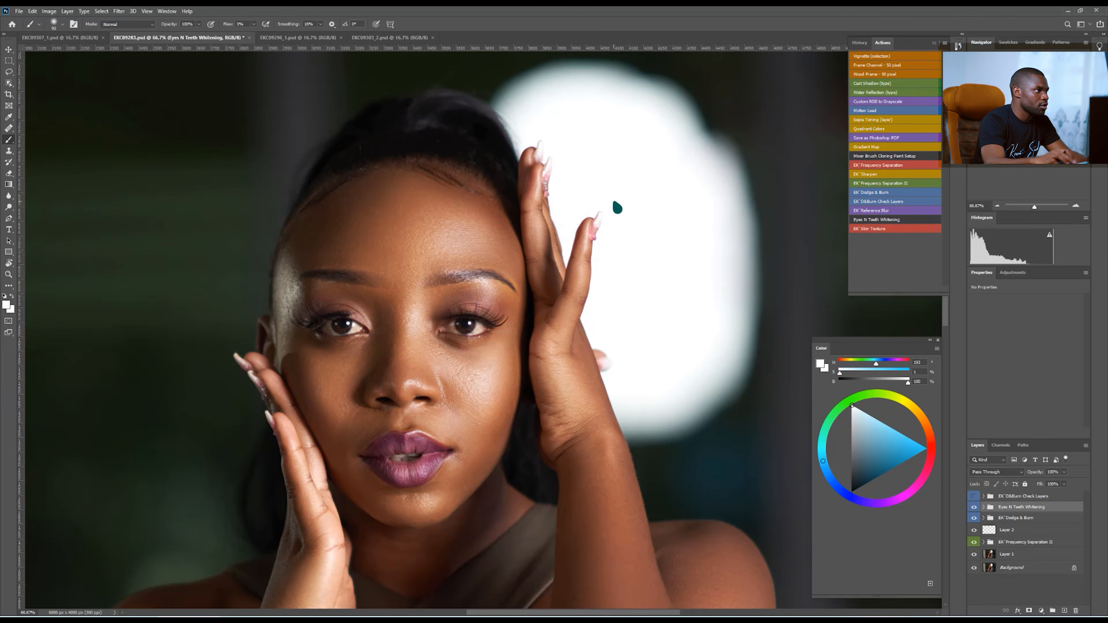
On the Photo Filter 1 mask, set brush flow to 100% and paint over the whites of the eye near the hand.
left_click(984, 507)
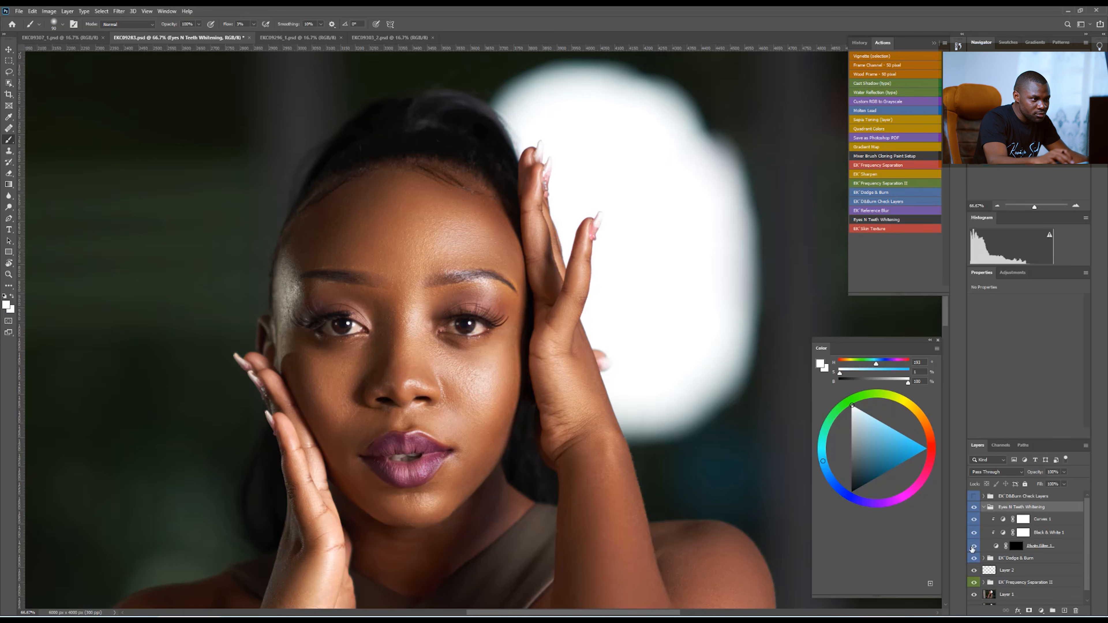
left_click(1016, 547)
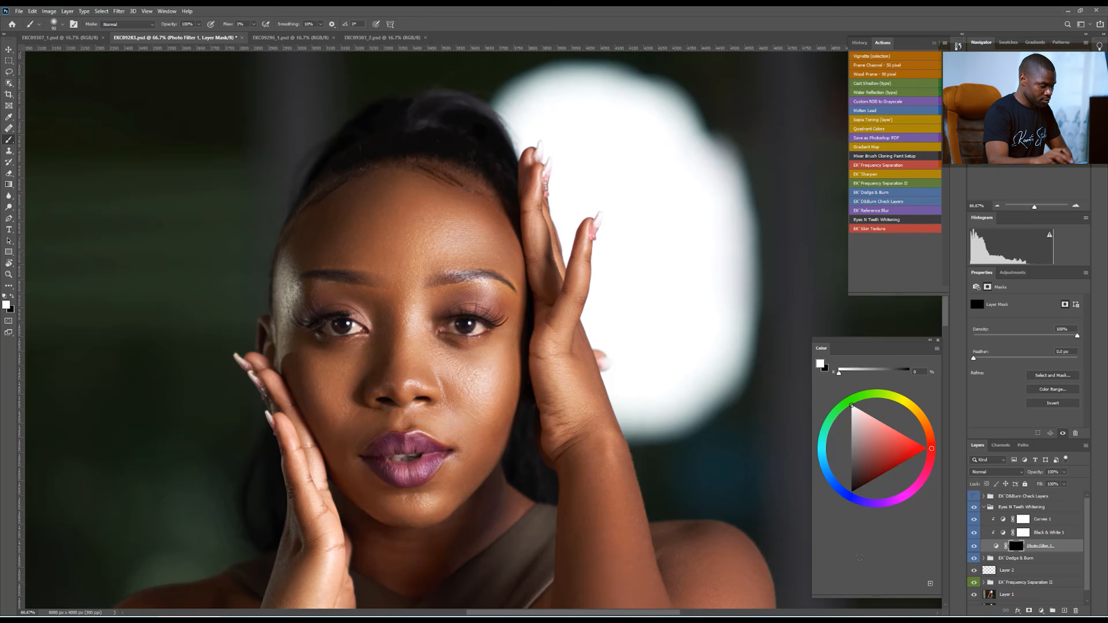
key("ctrl+plus")
key("ctrl+plus")
key("ctrl+plus")
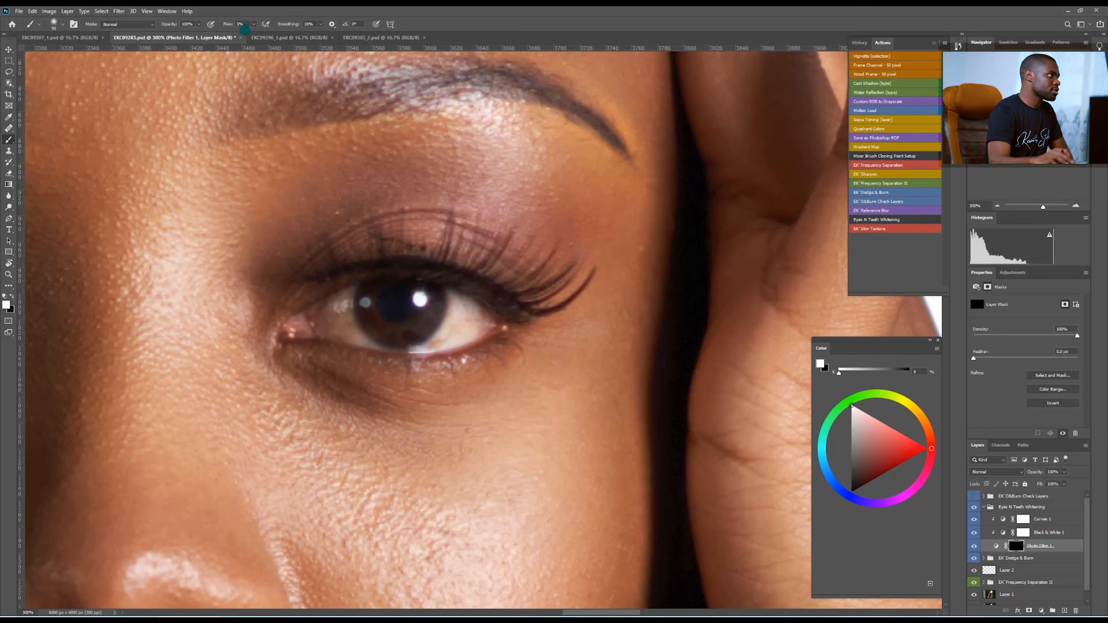
left_click(254, 25)
left_click_drag(252, 34, 301, 36)
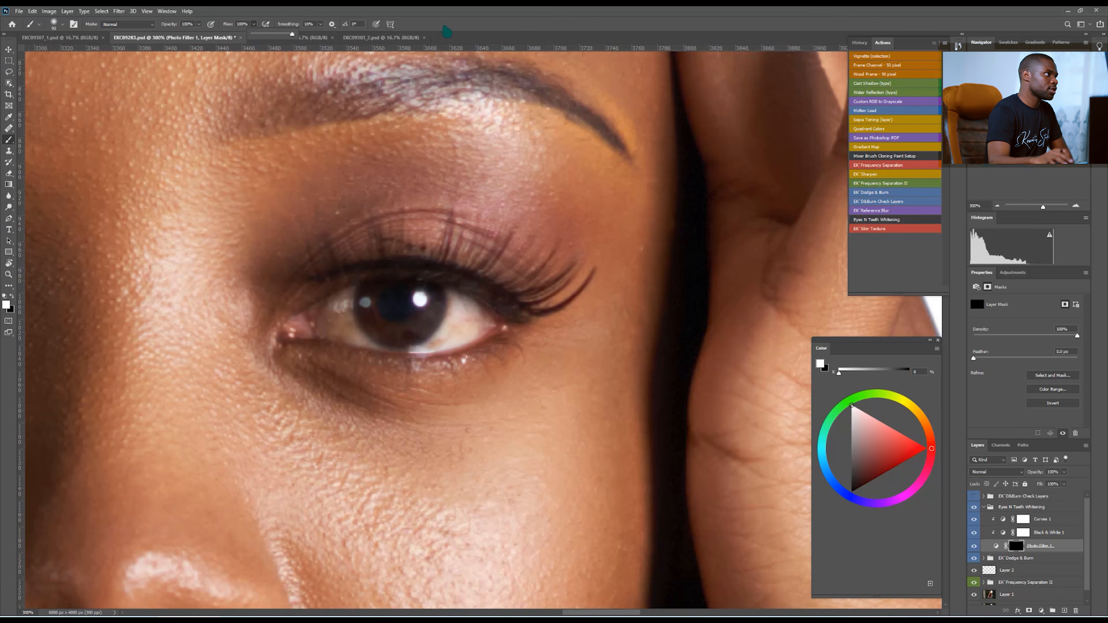
left_click(516, 244)
key("bracketleft")
key("bracketleft")
key("bracketleft")
key("bracketleft")
key("bracketleft")
key("bracketleft")
key("bracketleft")
key("bracketleft")
key("bracketleft")
mouse_move(458, 313)
left_mouse_down()
mouse_move(470, 320)
mouse_move(456, 305)
mouse_move(451, 325)
mouse_move(463, 318)
mouse_move(463, 333)
mouse_move(474, 318)
mouse_move(464, 319)
mouse_move(485, 328)
left_mouse_up()
key("bracketleft")
key("bracketleft")
key("bracketleft")
mouse_move(345, 303)
left_mouse_down()
mouse_move(330, 333)
mouse_move(407, 346)
left_mouse_up()
key("bracketleft")
key("bracketleft")
key("bracketleft")
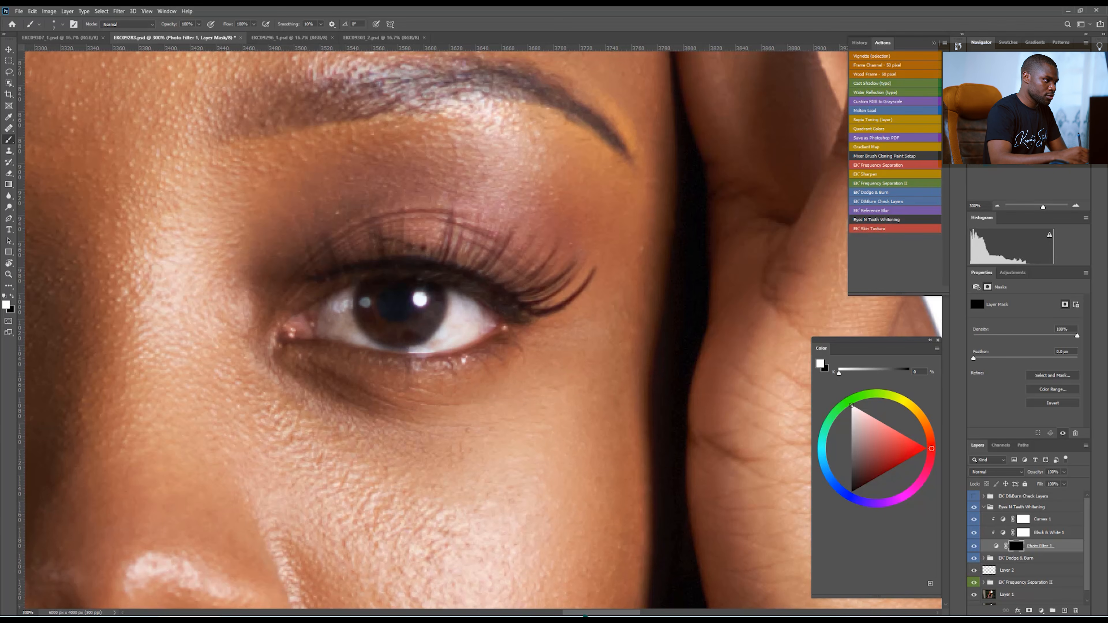
Paint over the whites of the other eye on the same mask with a larger brush.
mouse_move(583, 613)
left_mouse_down()
mouse_move(514, 614)
mouse_move(525, 614)
left_mouse_up()
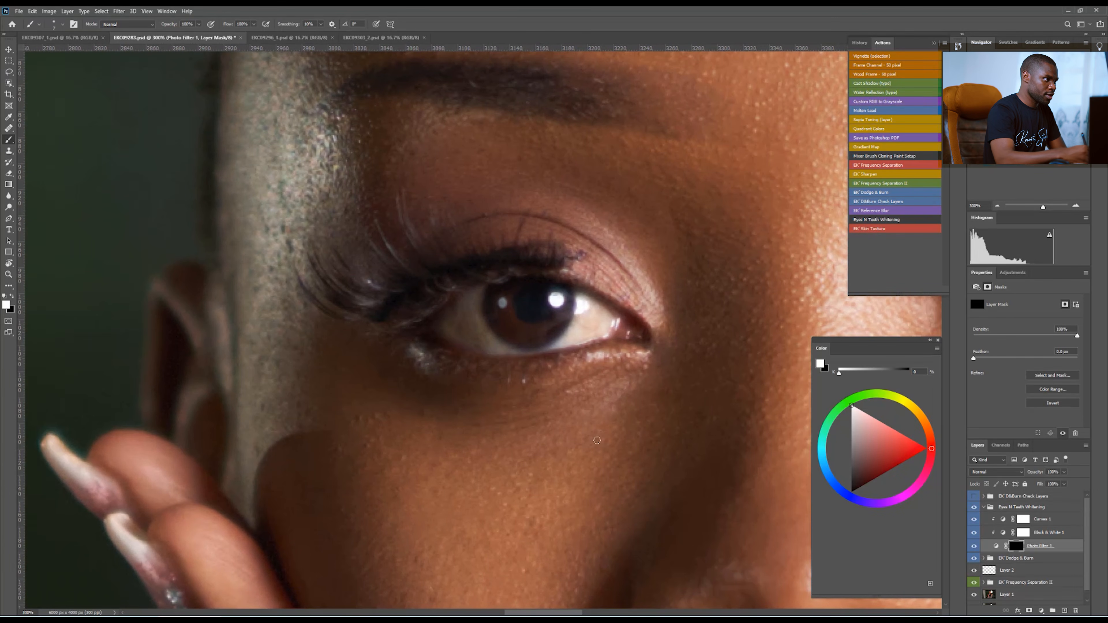
key("bracketright")
key("bracketright")
key("bracketright")
mouse_move(588, 305)
left_mouse_down()
mouse_move(597, 322)
mouse_move(576, 335)
left_mouse_up()
key("bracketleft")
key("bracketright")
mouse_move(480, 338)
left_mouse_down()
mouse_move(466, 329)
mouse_move(488, 346)
mouse_move(472, 304)
left_mouse_up()
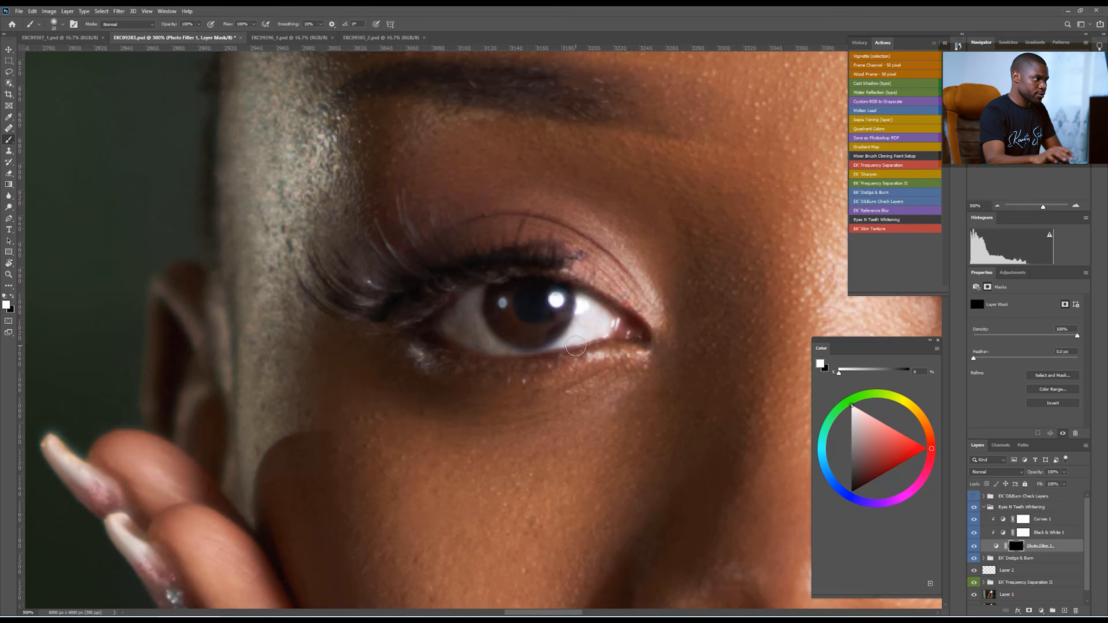
Zoom out, collapse the Eyes N Teeth Whitening group and toggle its visibility to compare the eyes.
key("ctrl+minus")
key("ctrl+minus")
key("ctrl+minus")
key("ctrl+minus")
key("ctrl+minus")
key("ctrl+minus")
key("ctrl+plus")
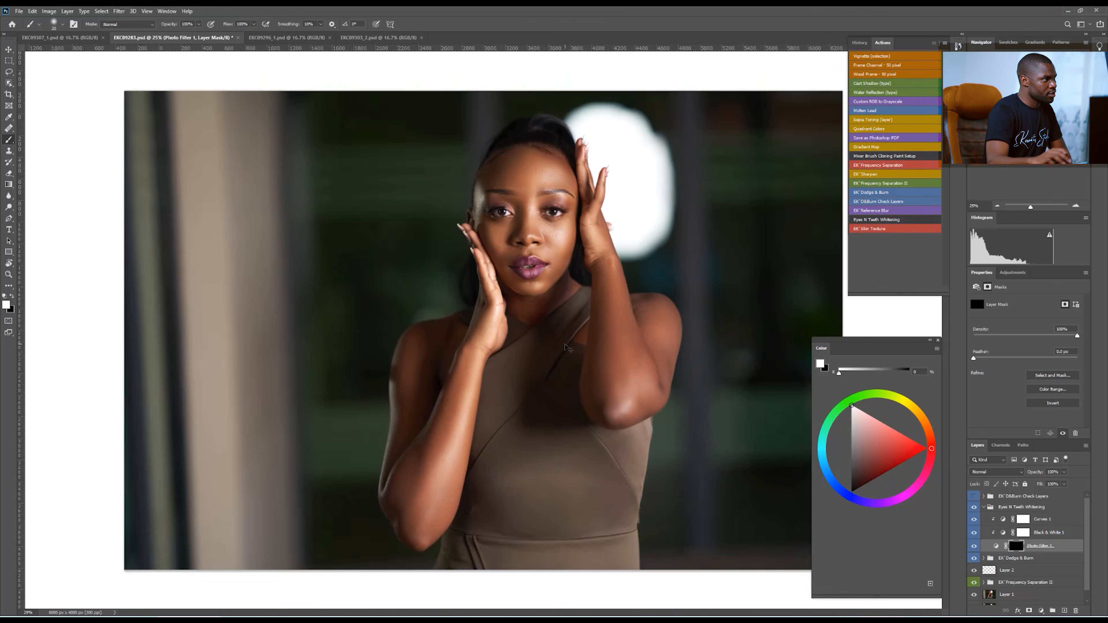
left_click(985, 507)
left_click(976, 508)
left_click(974, 508)
Zoom in on the mouth and paint over the teeth on the Photo Filter 1 mask, then fit the image on screen.
key("ctrl+plus")
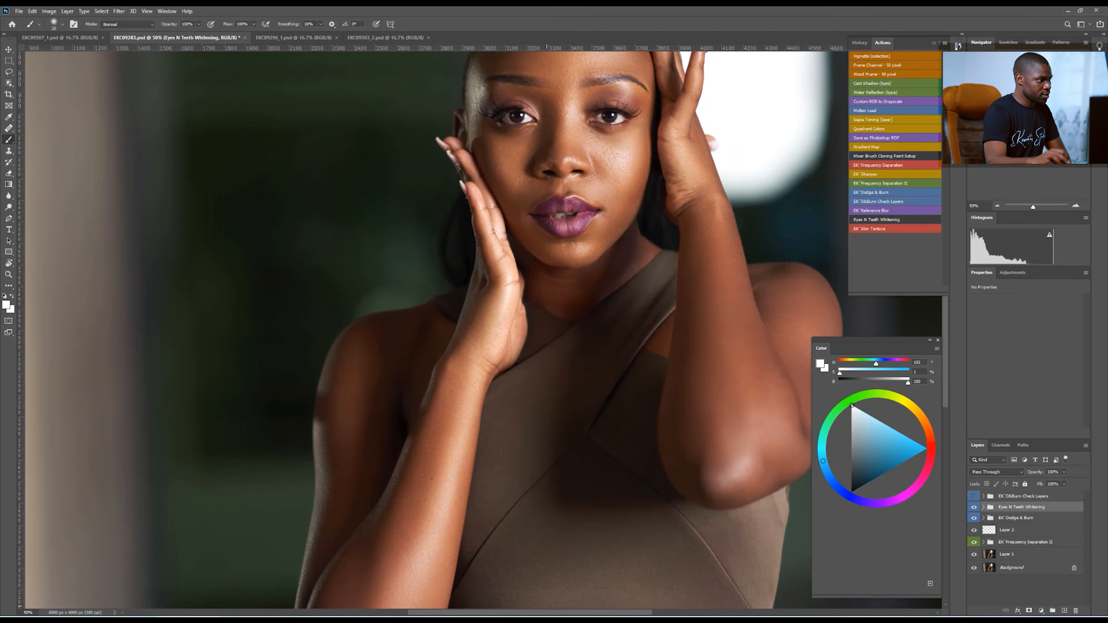
scroll(609, 366, "right", 5)
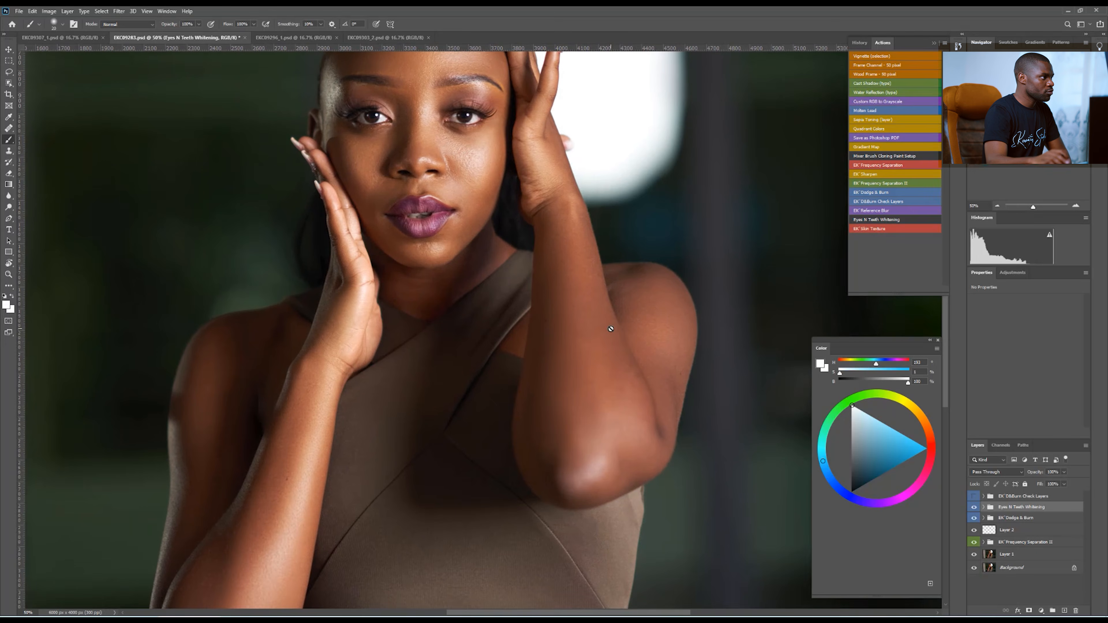
scroll(611, 350, "up", 5)
key("ctrl+plus")
key("ctrl+plus")
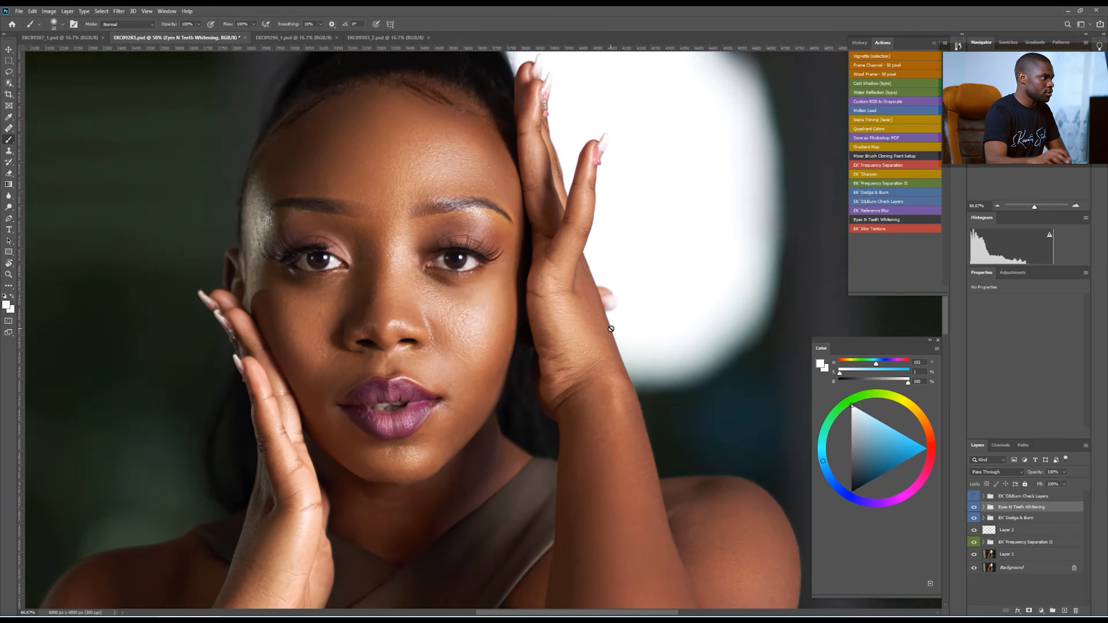
key("ctrl+plus")
key("ctrl+plus")
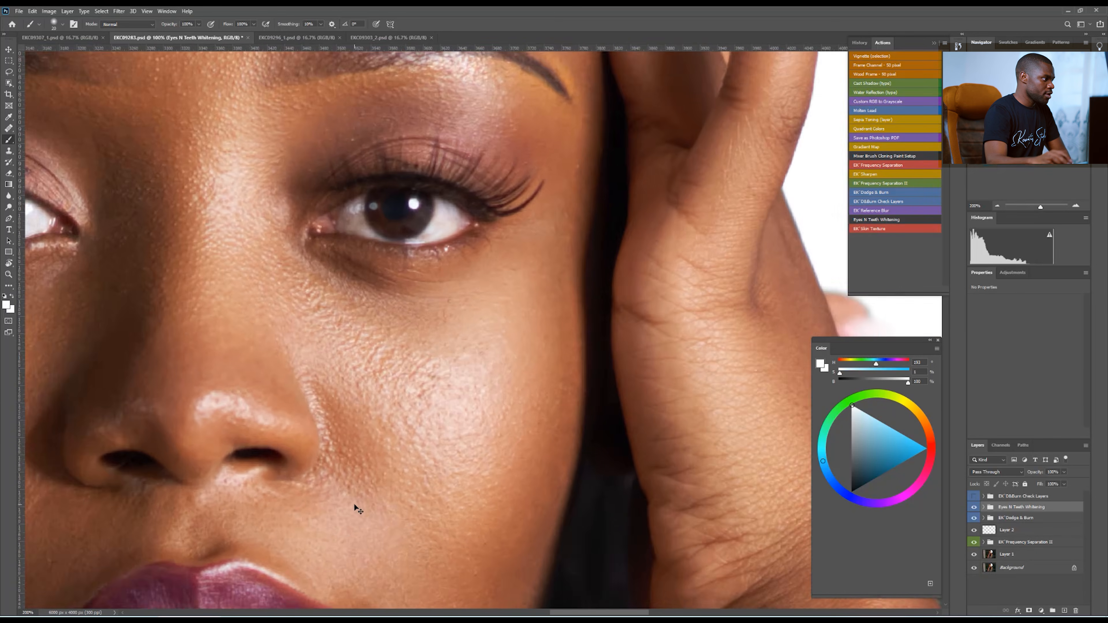
scroll(355, 505, "down", 5)
scroll(354, 505, "down", 8)
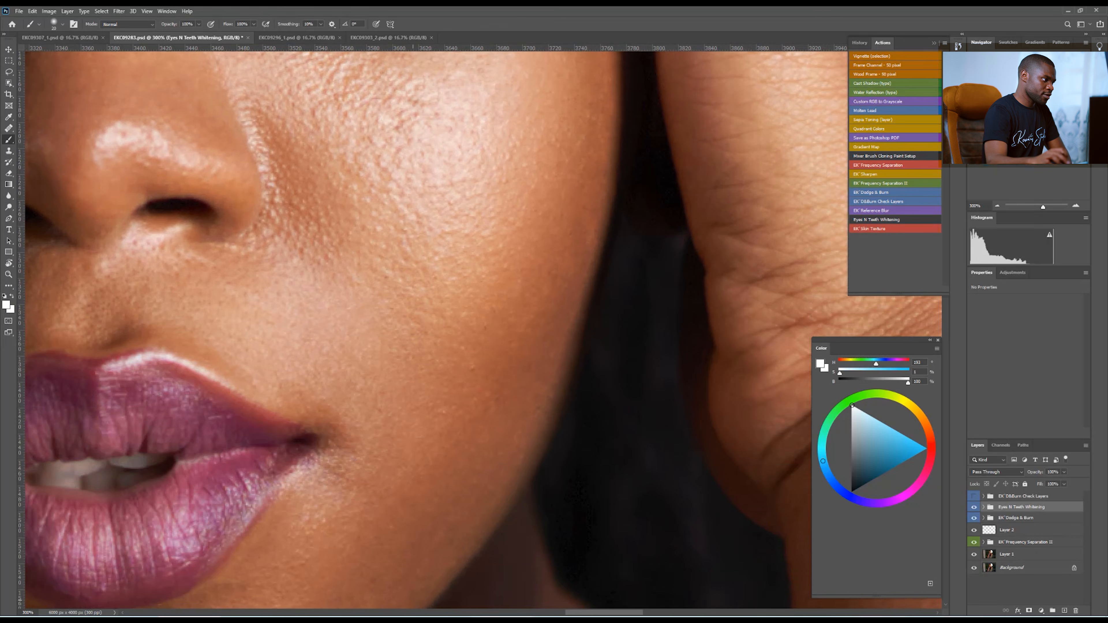
left_click_drag(600, 613, 568, 613)
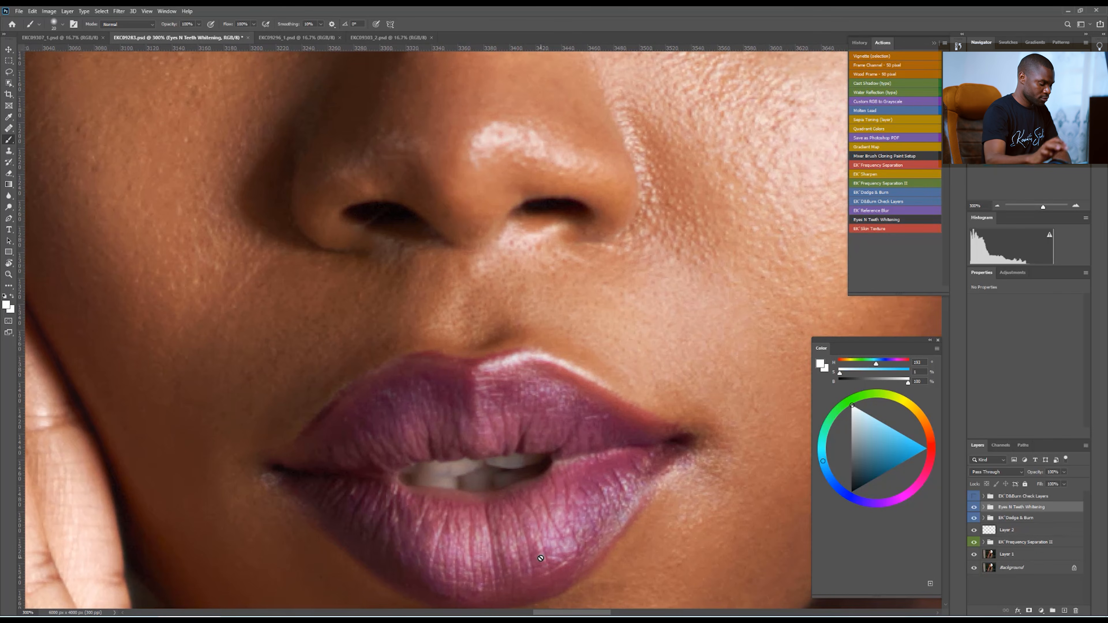
key("bracketright")
key("bracketright")
left_click(984, 507)
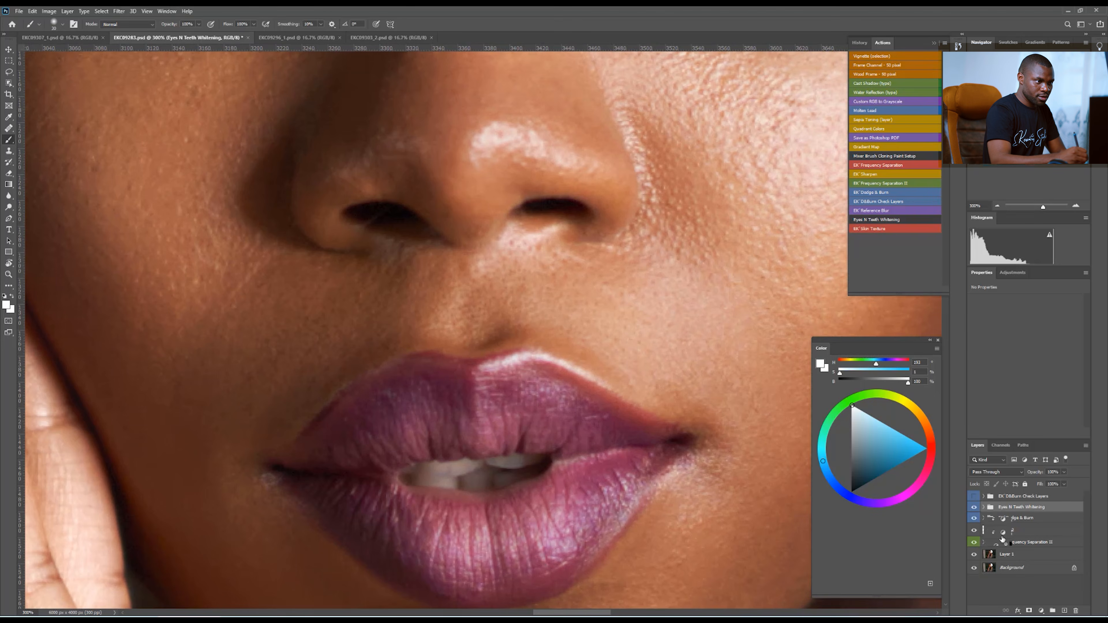
left_click(1016, 546)
key("bracketleft")
key("bracketleft")
mouse_move(516, 465)
left_mouse_down()
mouse_move(496, 463)
mouse_move(529, 462)
mouse_move(497, 461)
left_mouse_up()
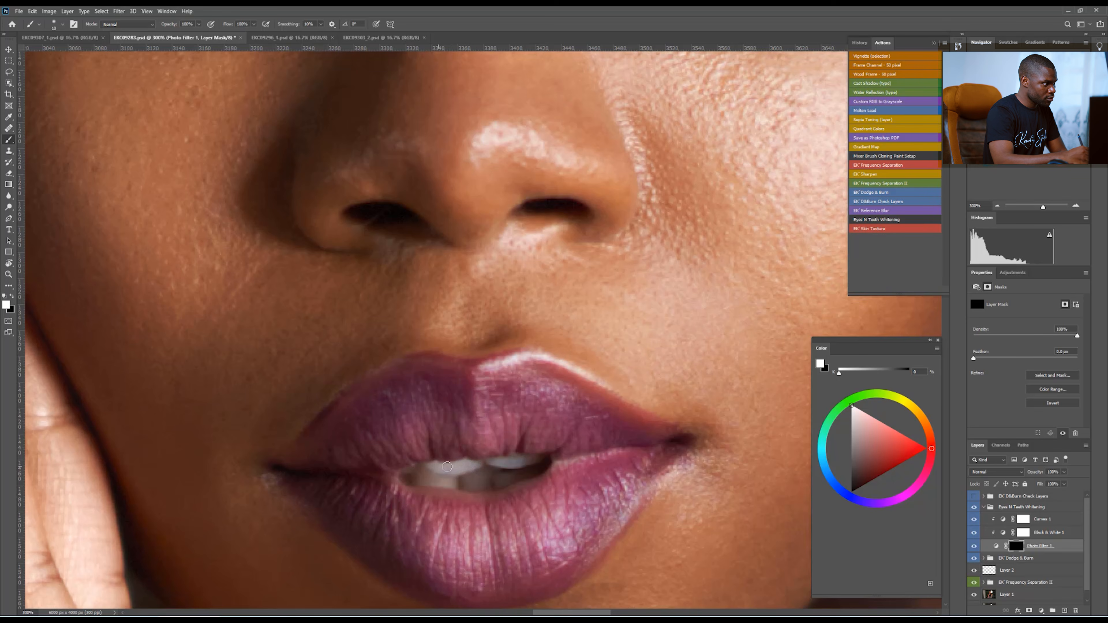
key("]")
mouse_move(449, 479)
left_mouse_down()
mouse_move(499, 477)
mouse_move(479, 497)
mouse_move(500, 480)
mouse_move(417, 476)
left_mouse_up()
key("ctrl+0")
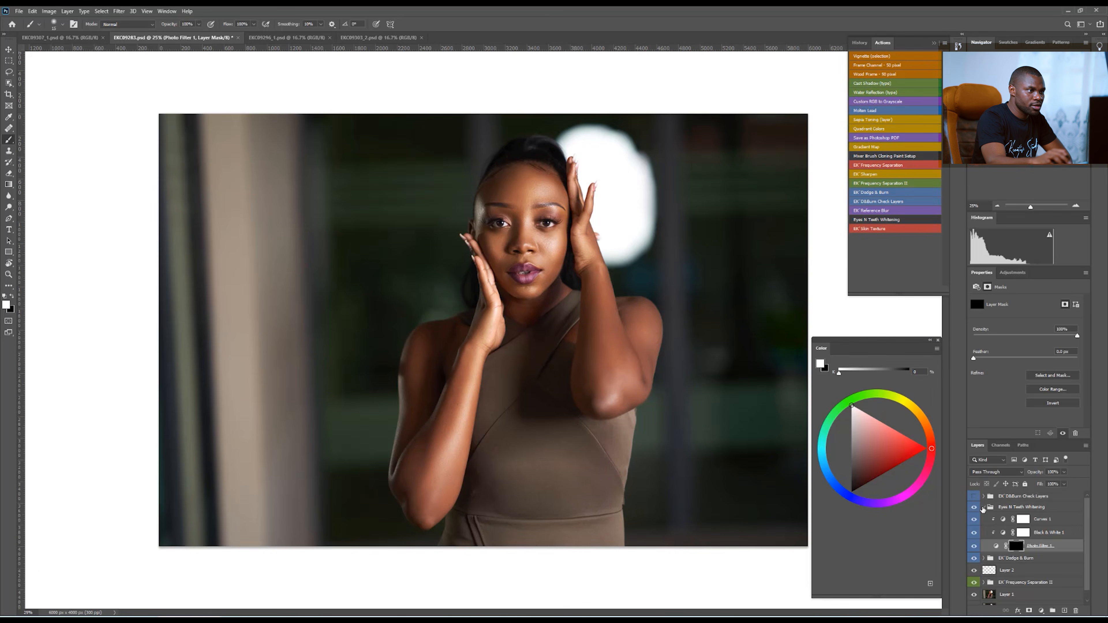
Add a Color Lookup adjustment layer using the EK_LOOK.CUBE LUT and set its opacity to 17%.
left_click(983, 507)
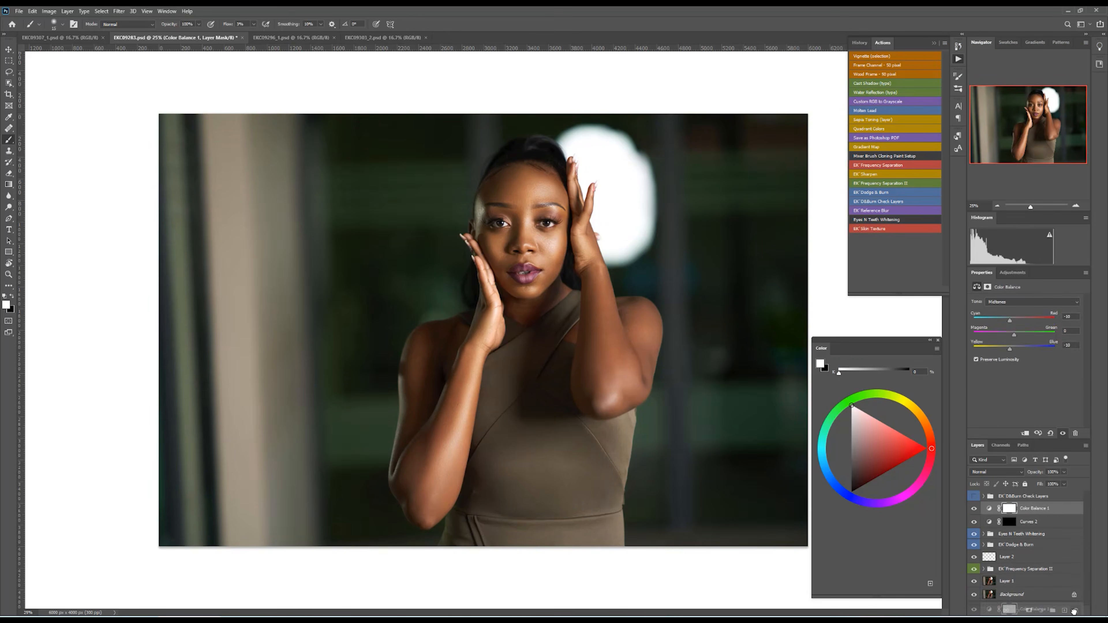
left_click_drag(1074, 612, 1075, 611)
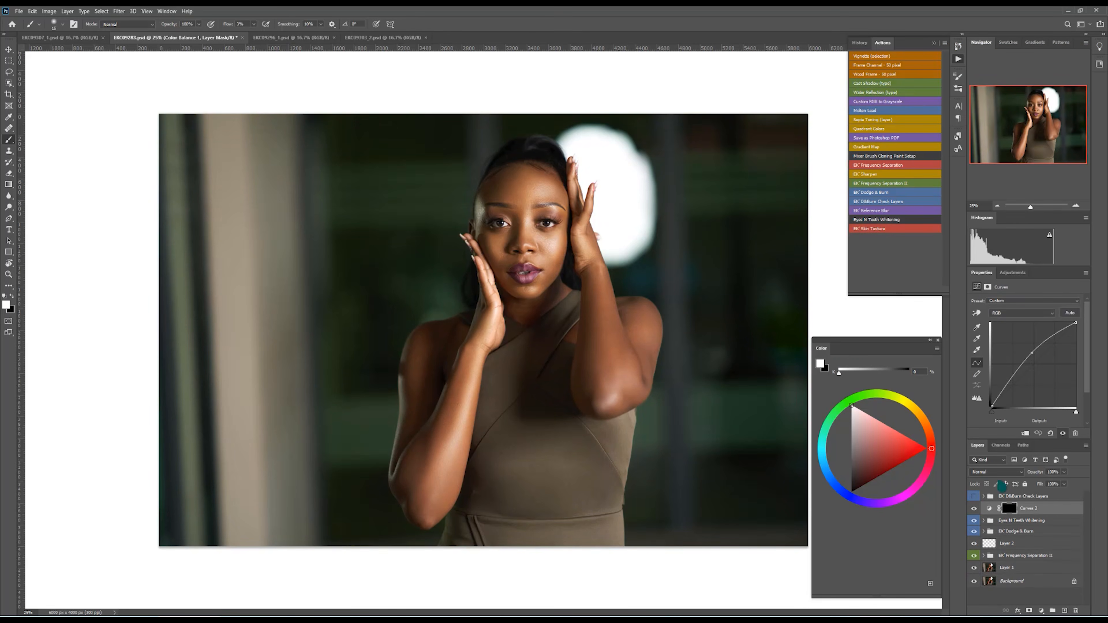
left_click(1013, 272)
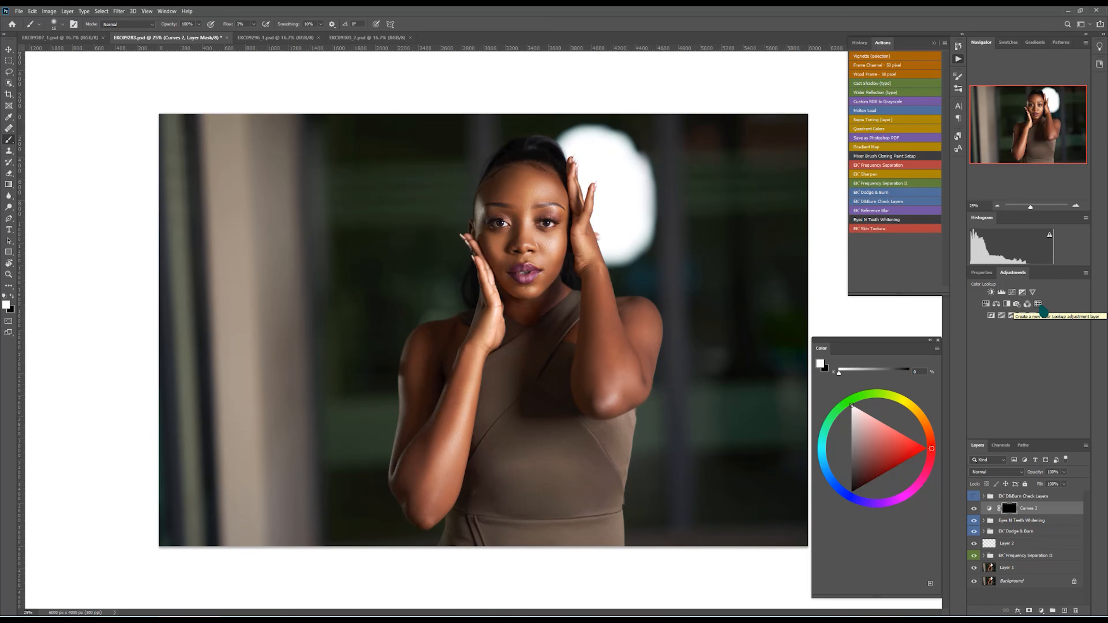
left_click(1039, 304)
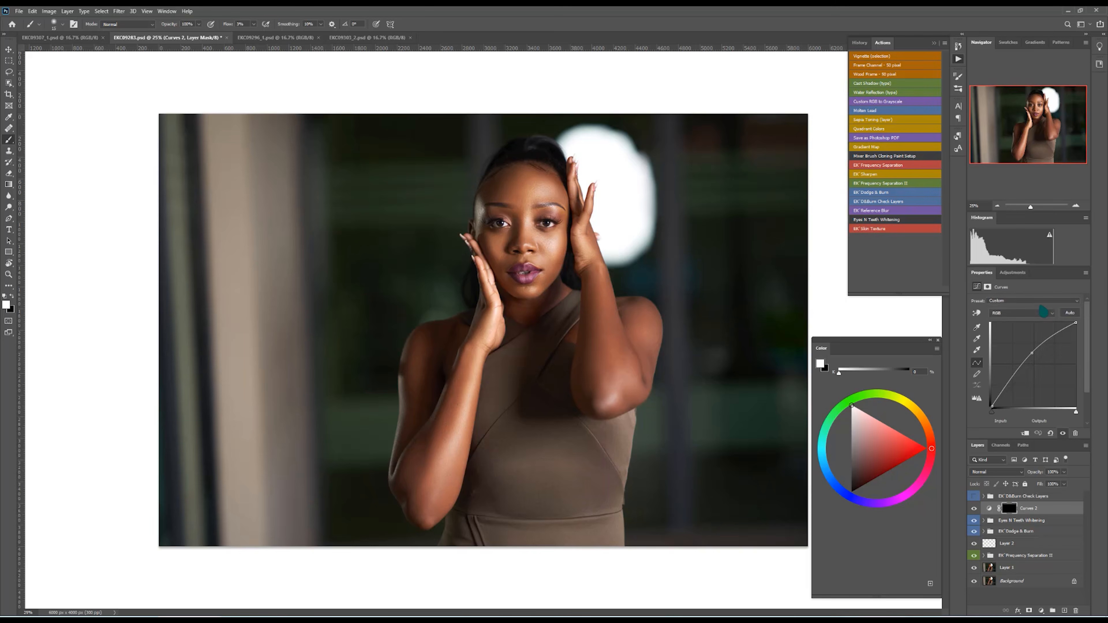
left_click(1025, 303)
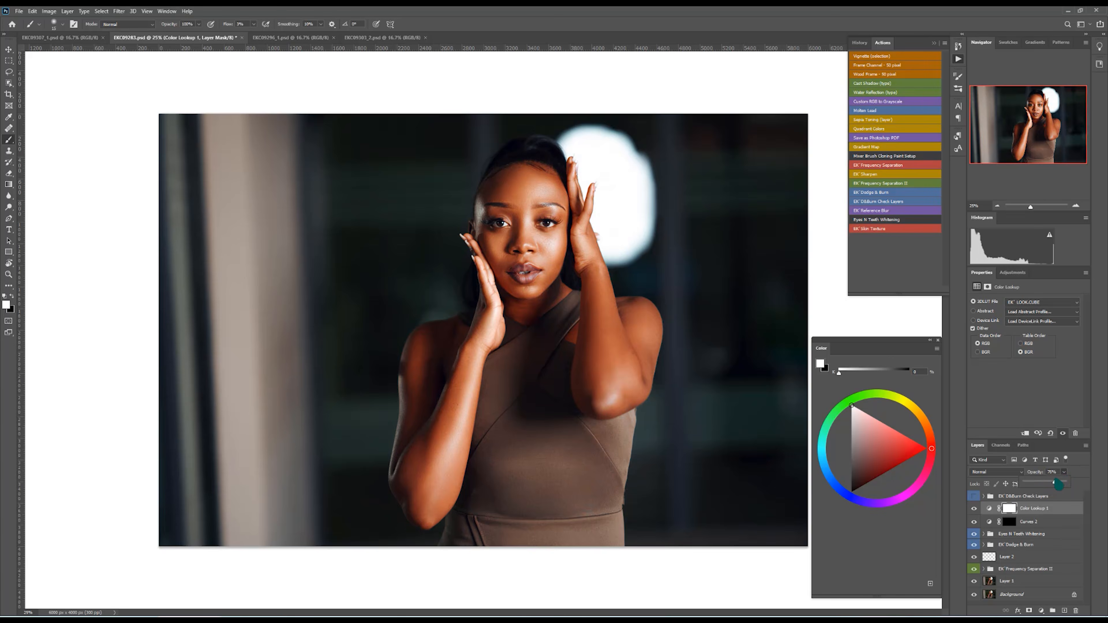
left_click_drag(1067, 484, 1030, 491)
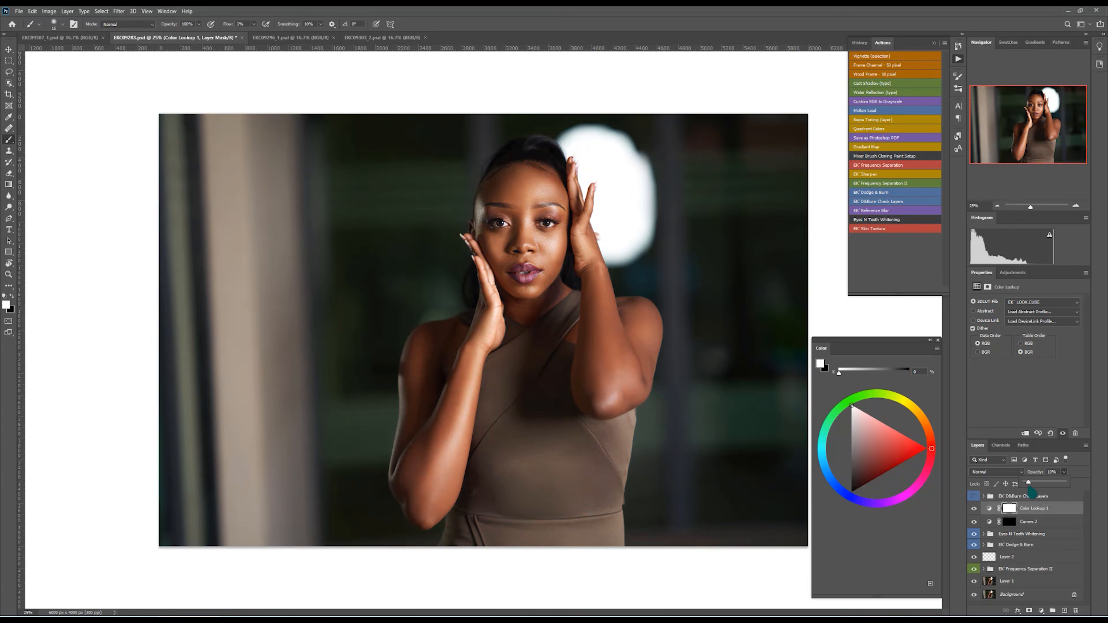
Toggle the Color Lookup 1 layer's visibility to compare the grade.
left_click(973, 509)
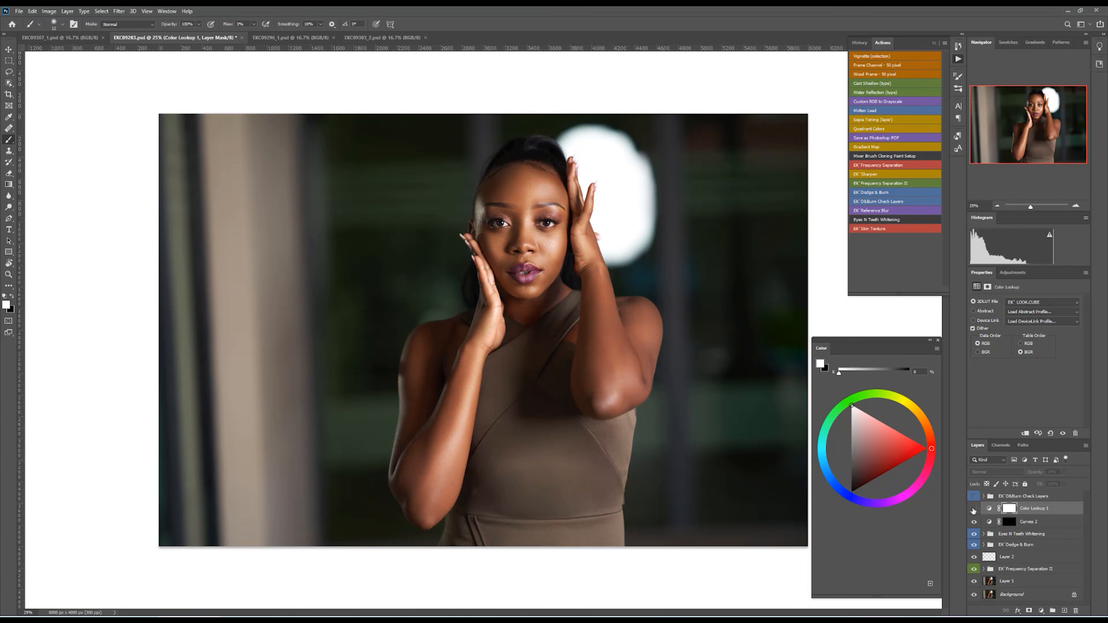
left_click(974, 509)
left_click(974, 510)
left_click(973, 510)
left_click(974, 509)
left_click(974, 509)
Add a Curves adjustment layer and brighten the midtones by dragging upward on the face with the targeted adjustment tool.
left_click(8, 275)
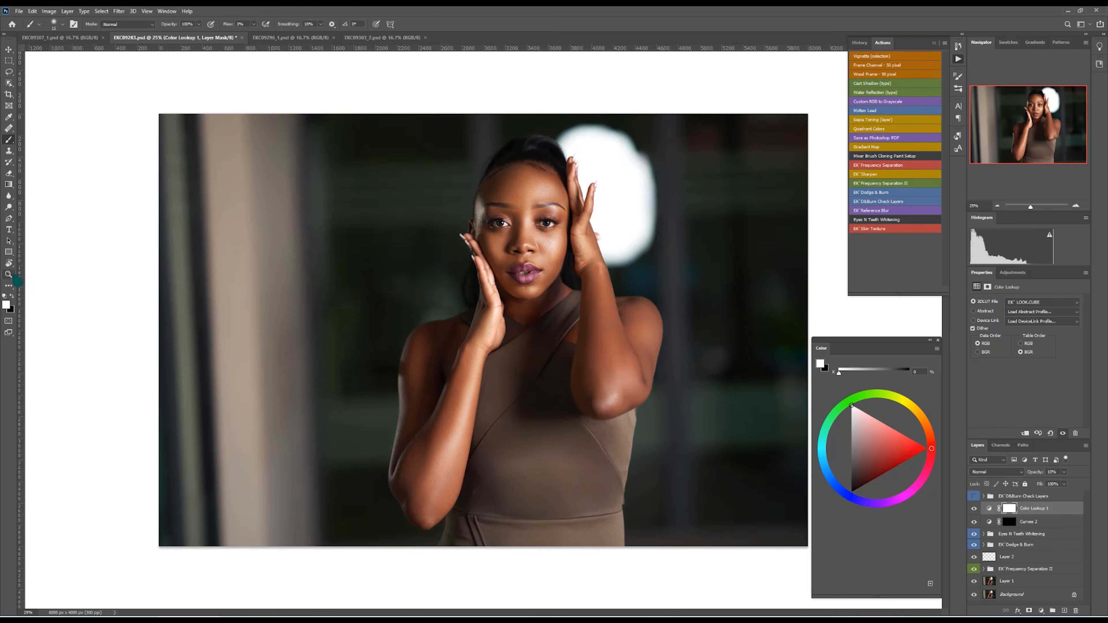
left_click(631, 216)
left_click_drag(631, 215, 626, 216)
left_click(624, 213)
left_click(683, 254, "alt")
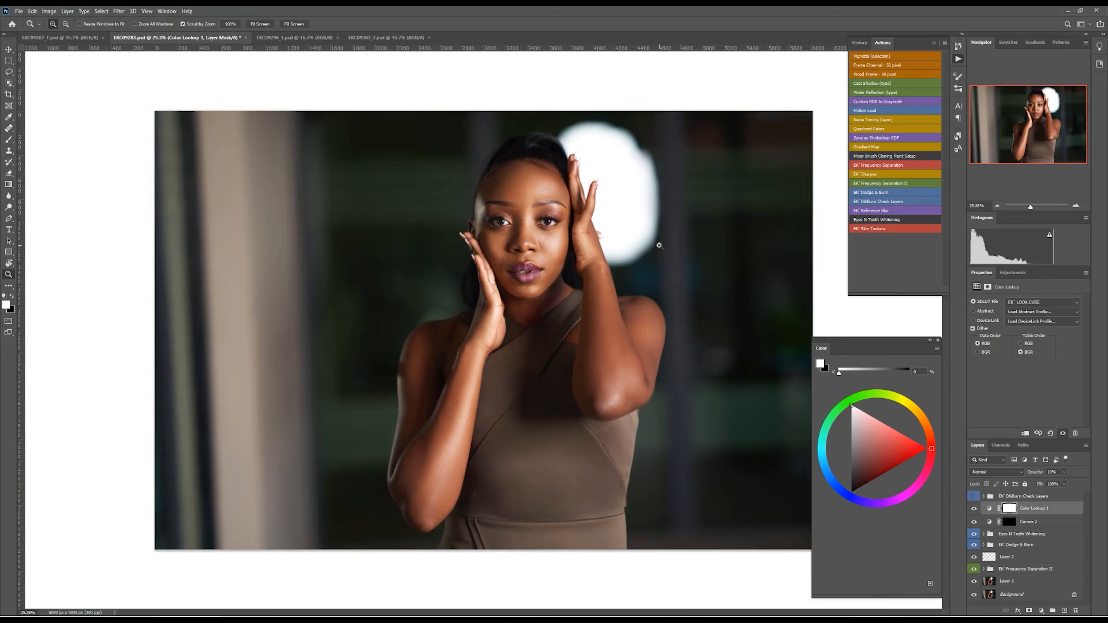
left_click(660, 246)
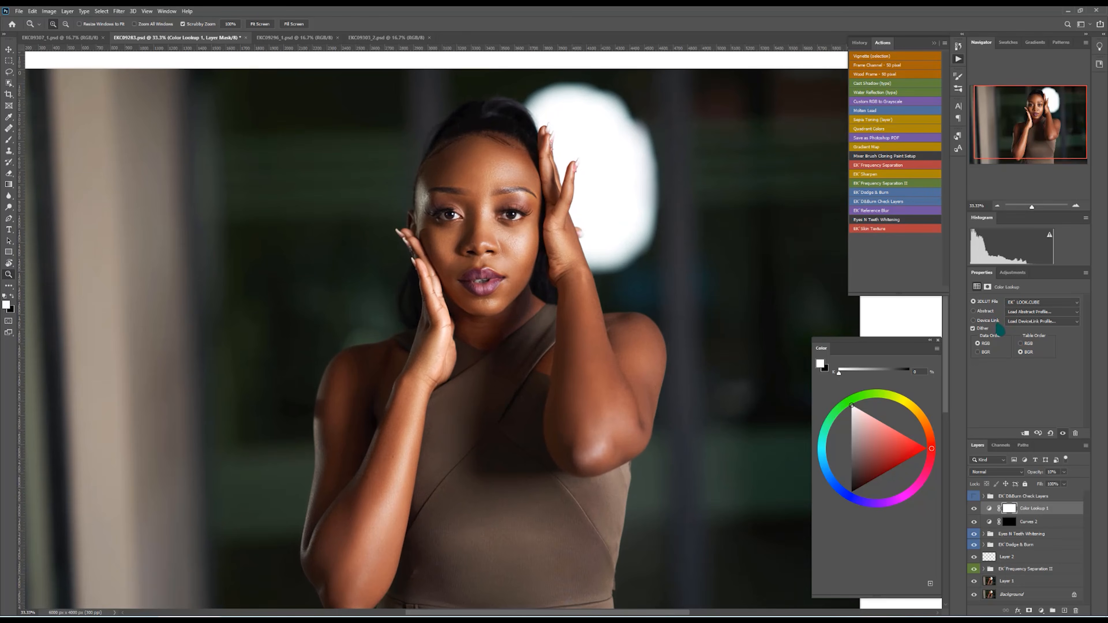
left_click(1015, 276)
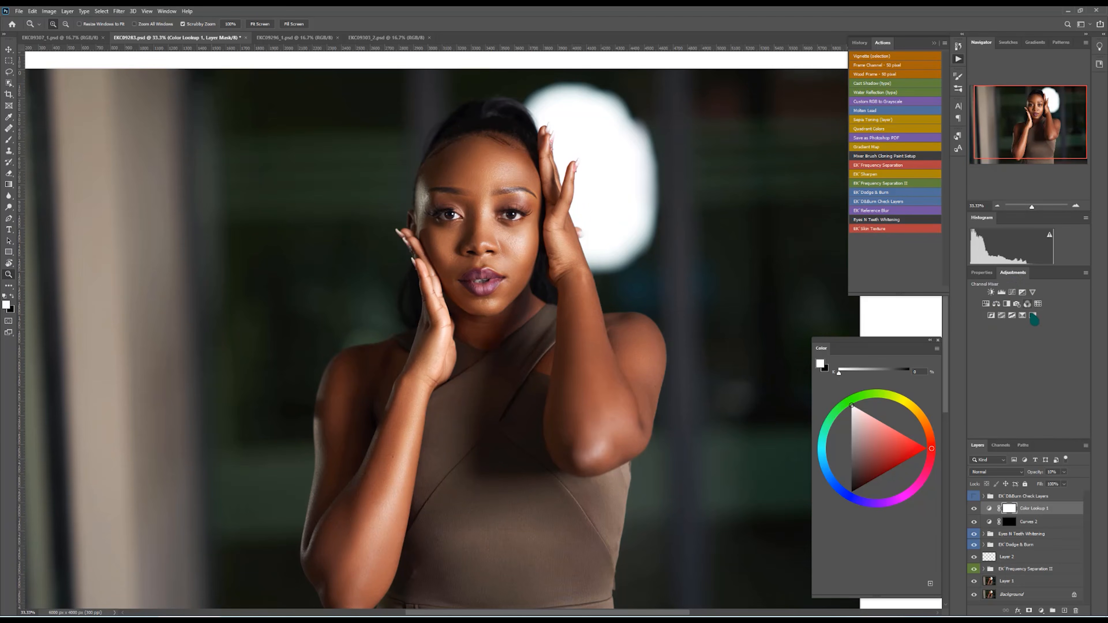
left_click(1012, 292)
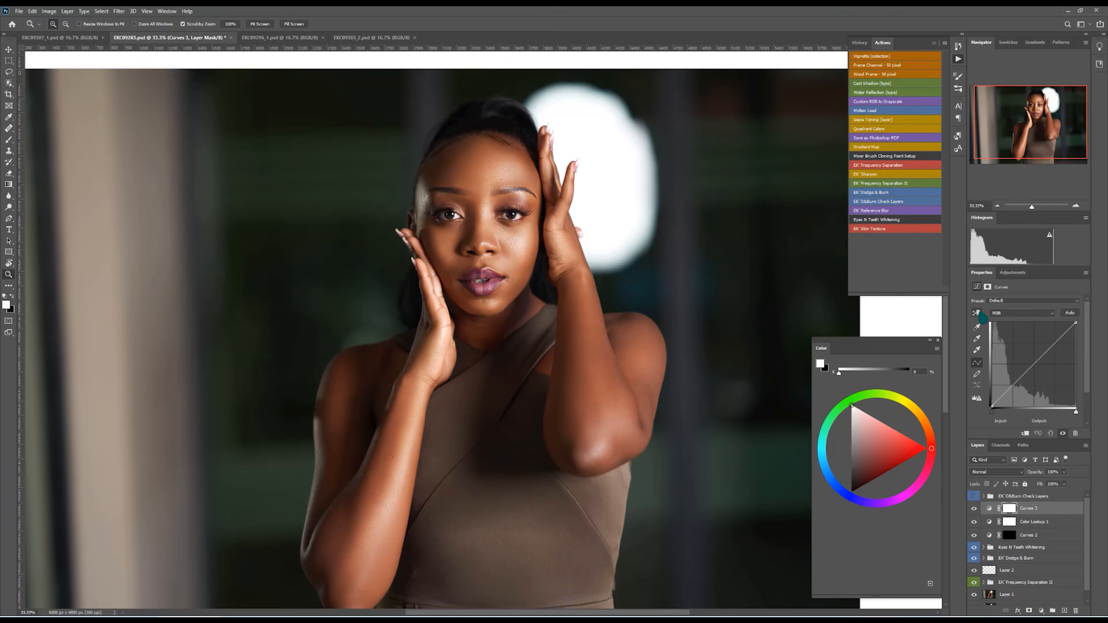
left_click(977, 313)
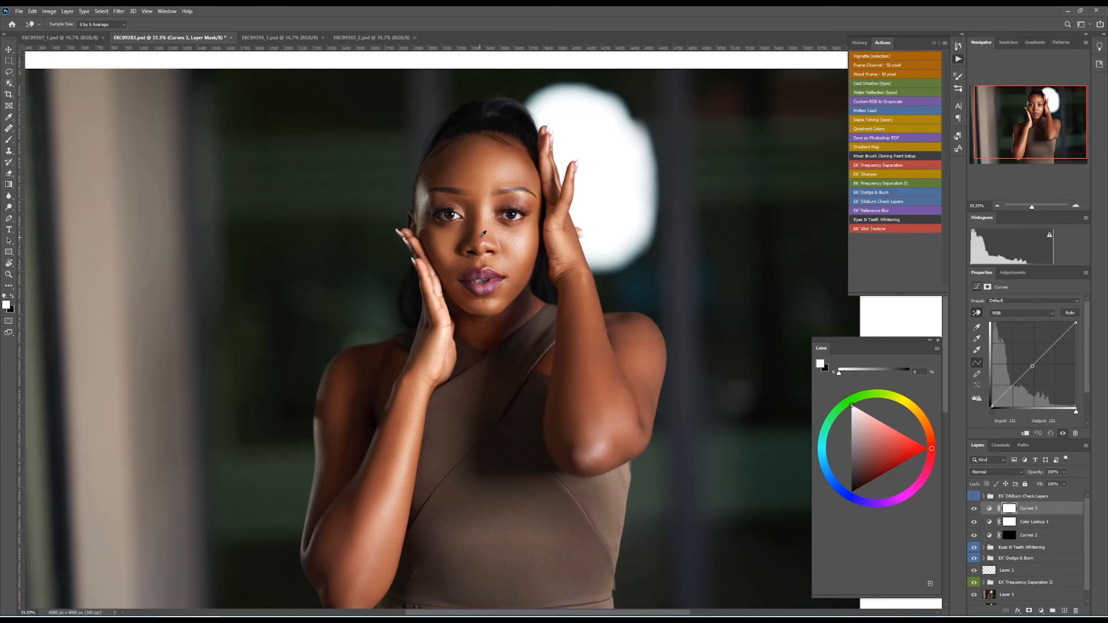
left_click(483, 235)
left_click_drag(483, 236, 482, 228)
left_click(8, 274)
left_click_drag(522, 311, 563, 293)
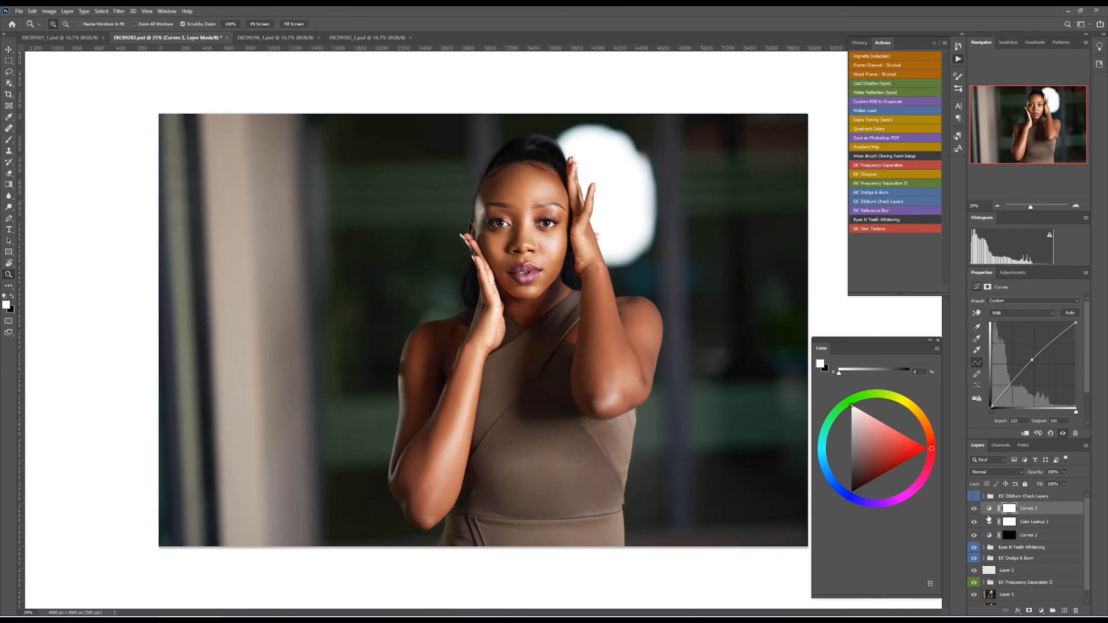
Toggle the Curves 3 layer's visibility to compare the brightening.
left_click(975, 509)
left_click(974, 509)
left_click_drag(1032, 360, 1033, 362)
left_click(974, 510)
left_click(974, 509)
left_click(975, 509)
left_click(975, 509)
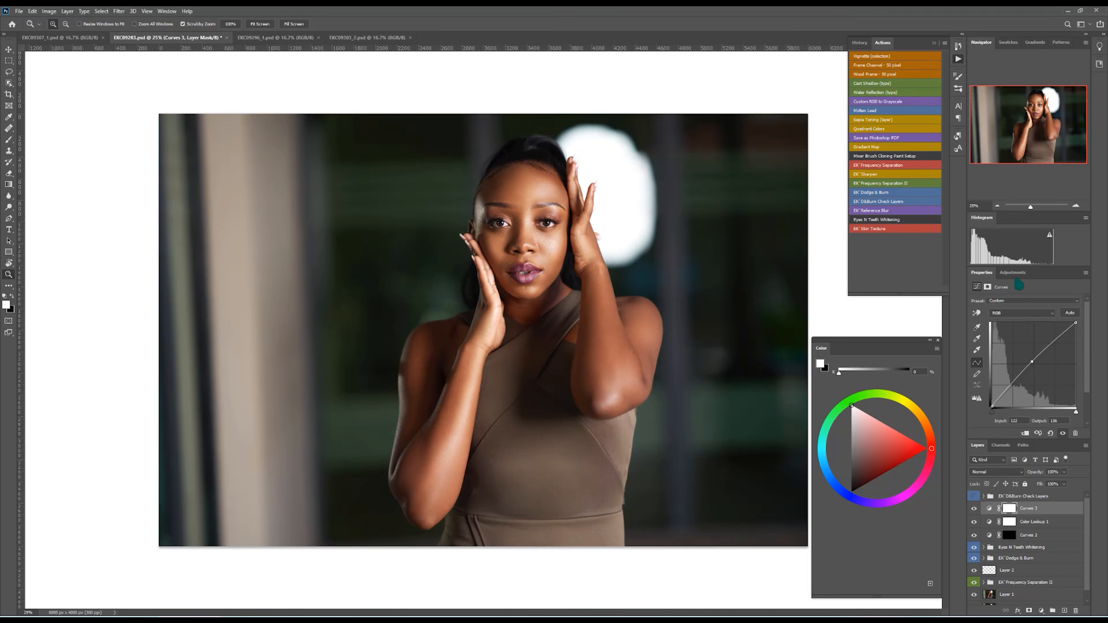
Add another Curves adjustment layer and lift the shadows by sampling the dark hair with the targeted adjustment tool.
left_click(1013, 273)
left_click(1023, 294)
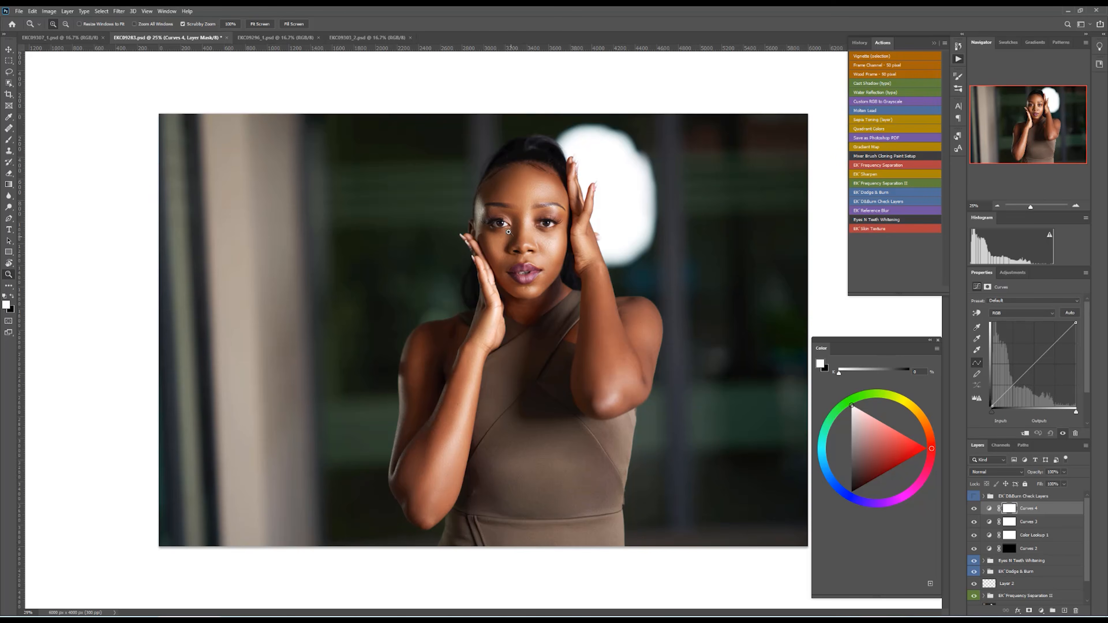
left_click(976, 312)
left_click(494, 185)
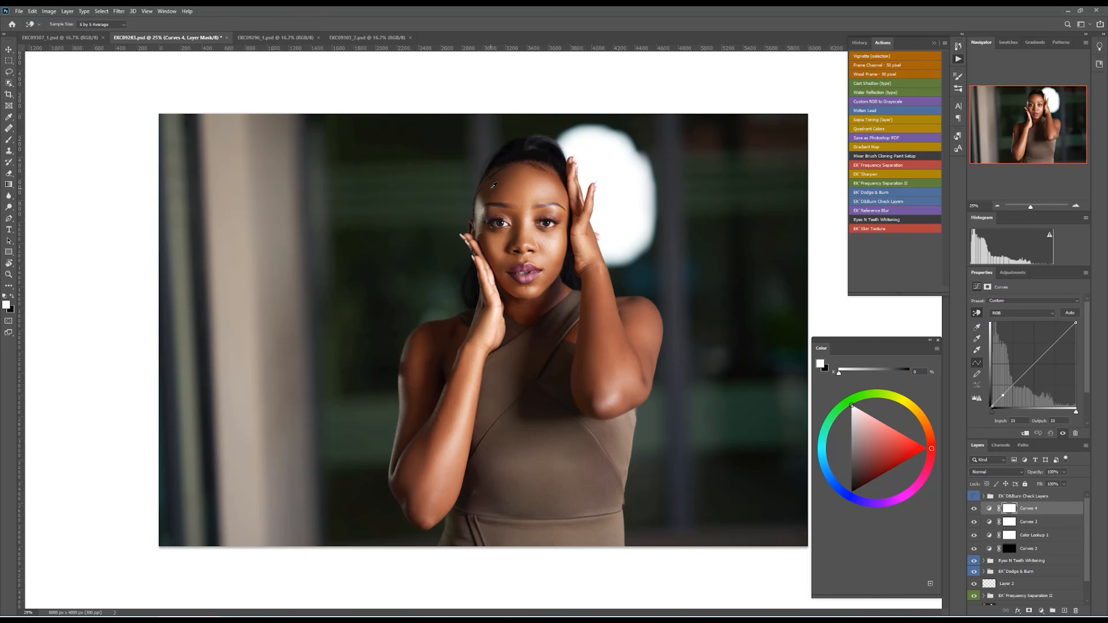
left_click_drag(493, 188, 493, 188)
left_click_drag(493, 188, 493, 189)
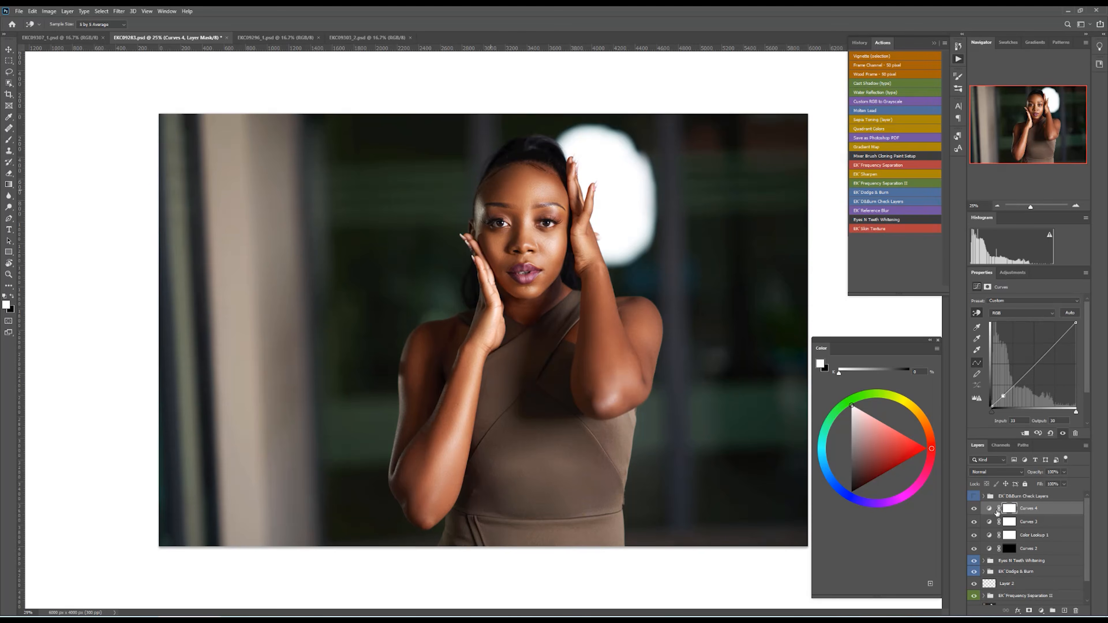
Compare the Curves 4 layer on and off and lower its opacity to 60%.
left_click(974, 509)
left_click(975, 509)
left_click(974, 509)
left_click(975, 510)
left_click(975, 509)
left_click(975, 509)
left_click_drag(1065, 473, 1057, 485)
left_click_drag(1053, 485, 1052, 485)
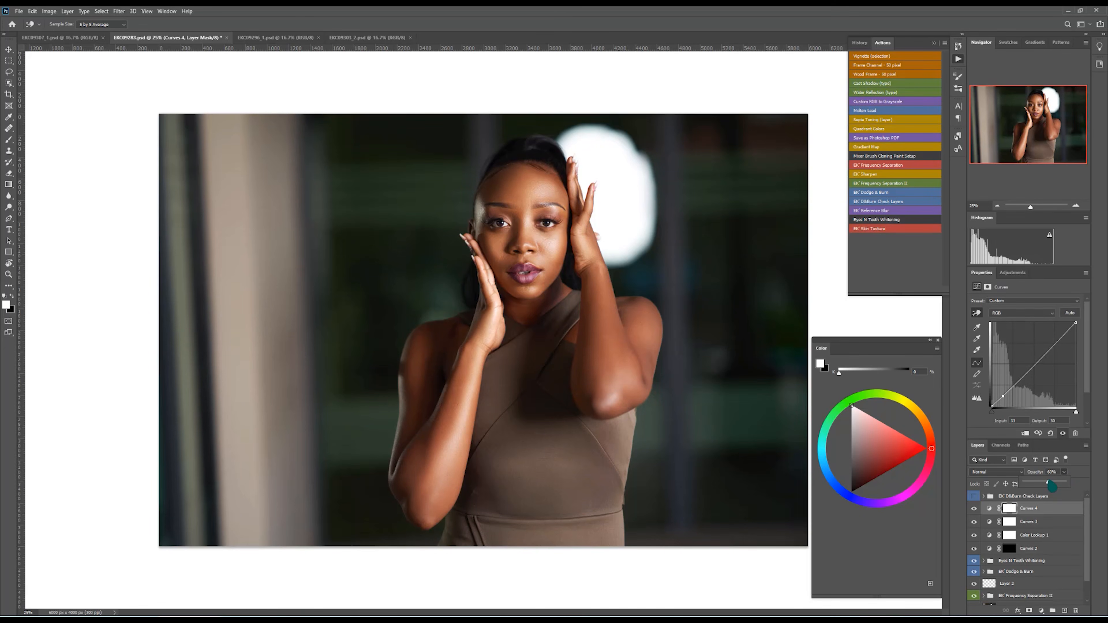
Add a Selective Color adjustment layer and set the Yellows cyan to -20%.
left_click(8, 275)
left_click_drag(606, 264, 581, 238)
left_click(580, 237)
left_click(580, 238)
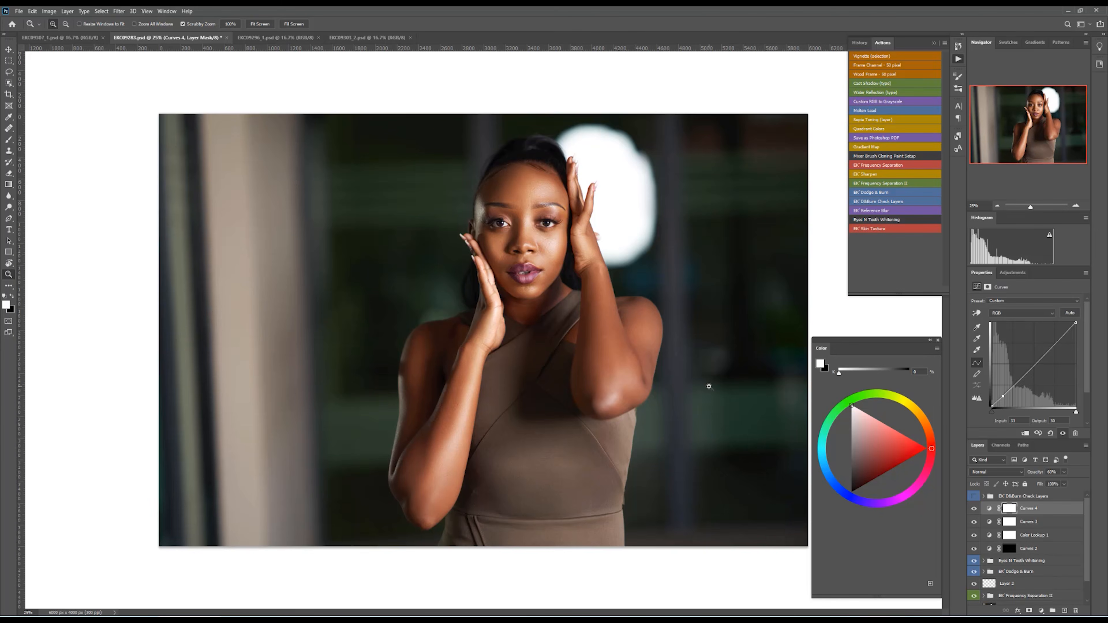
left_click_drag(546, 205, 544, 205)
left_click(550, 204)
left_click(1041, 610)
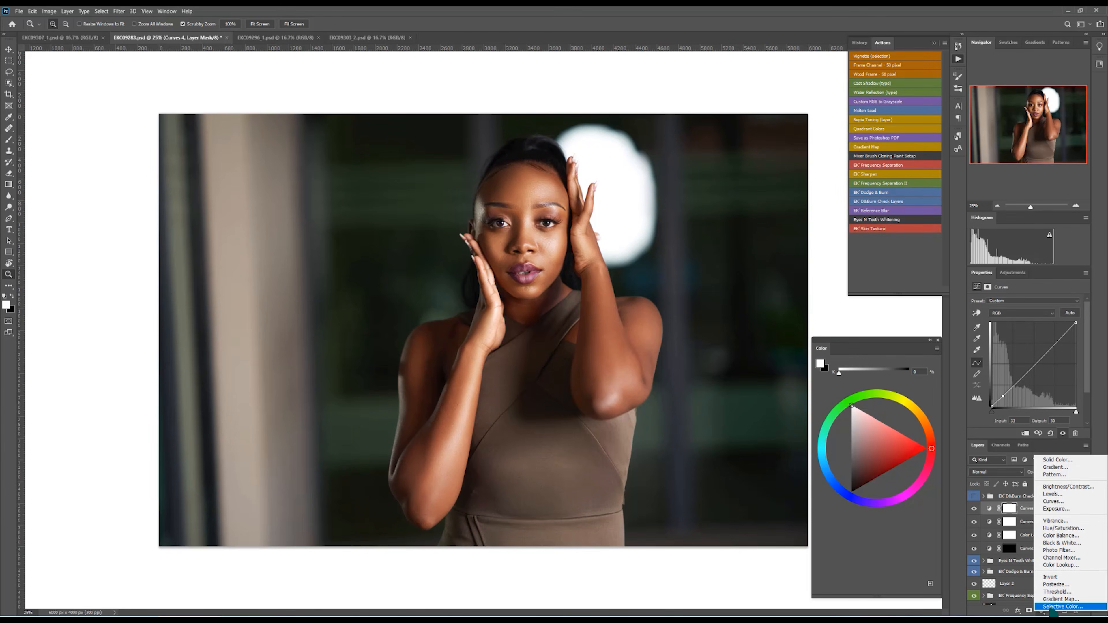
left_click(1063, 607)
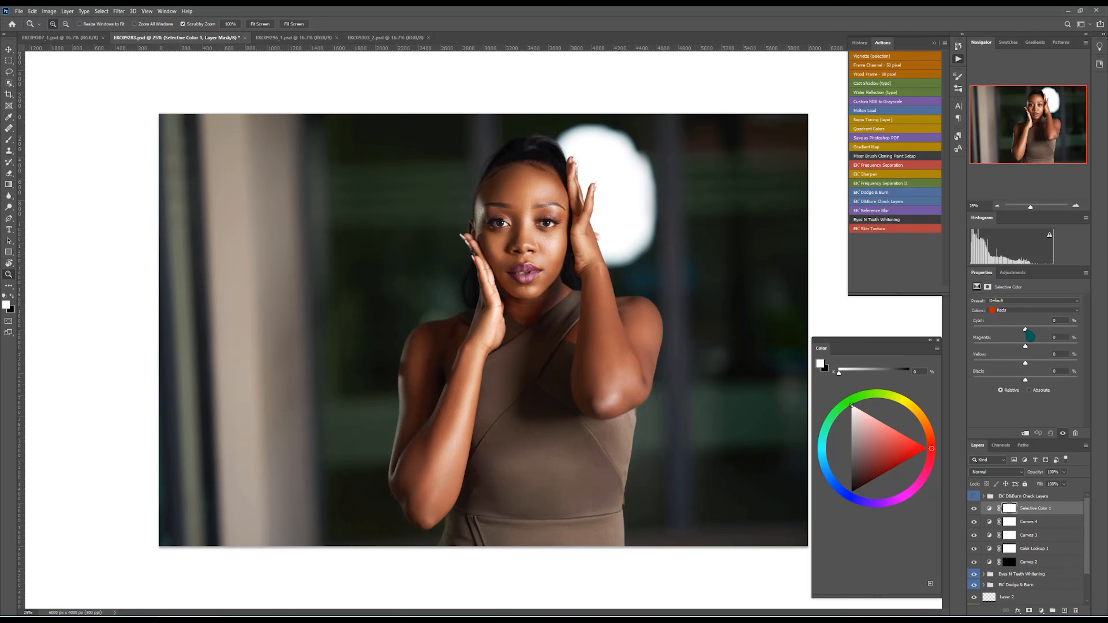
left_click_drag(1025, 330, 1045, 334)
left_click(1023, 311)
left_click(1023, 325)
left_click_drag(1026, 332, 1016, 332)
Toggle the Selective Color 1 layer's visibility to compare the colour shift.
left_click(974, 509)
left_click(973, 510)
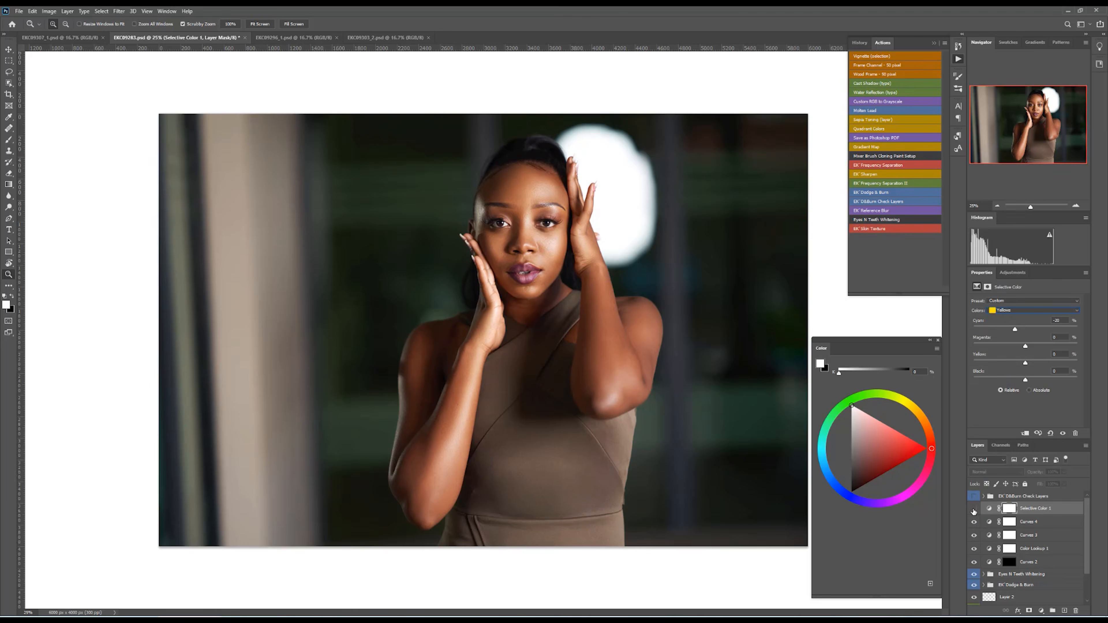
left_click(974, 510)
left_click(974, 510)
left_click(973, 510)
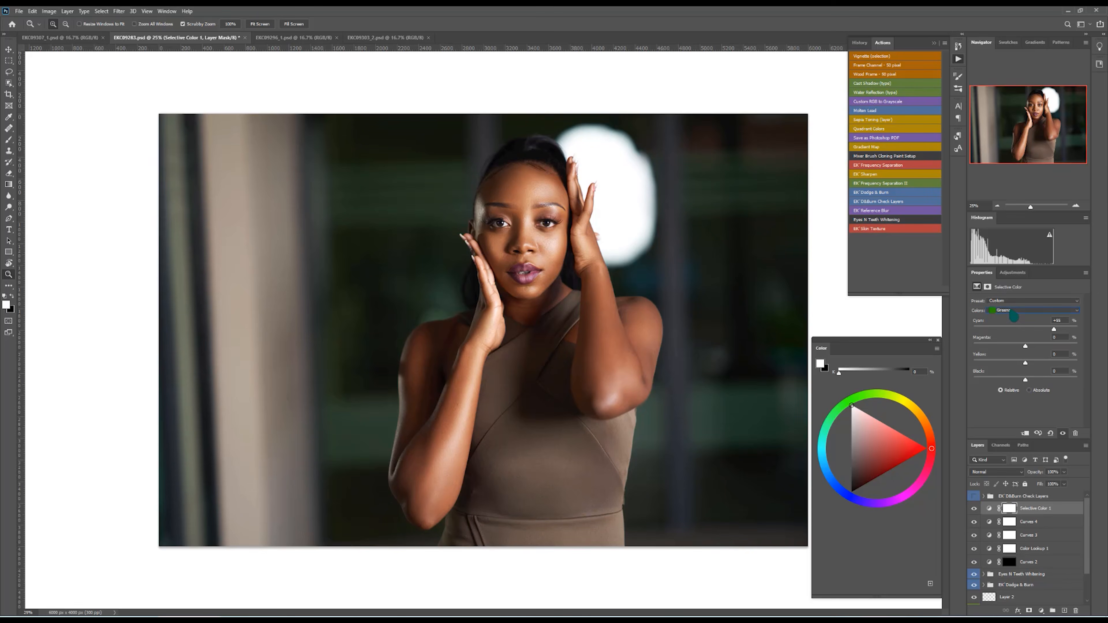
In the Selective Color layer, switch to Blacks and set cyan to +2%.
left_click(1013, 312)
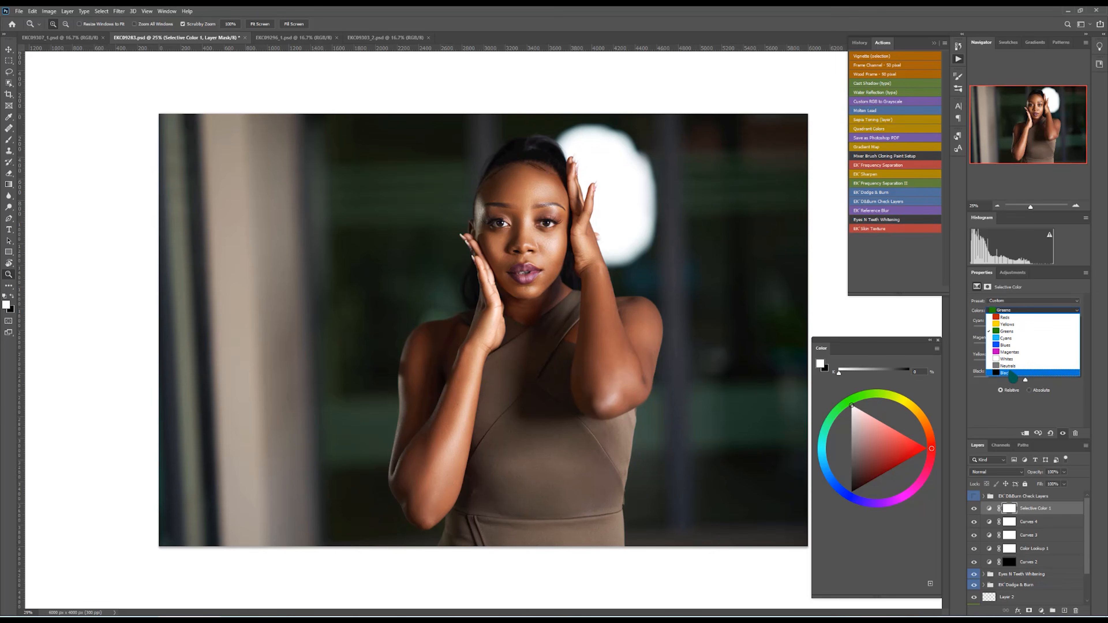
left_click(1010, 373)
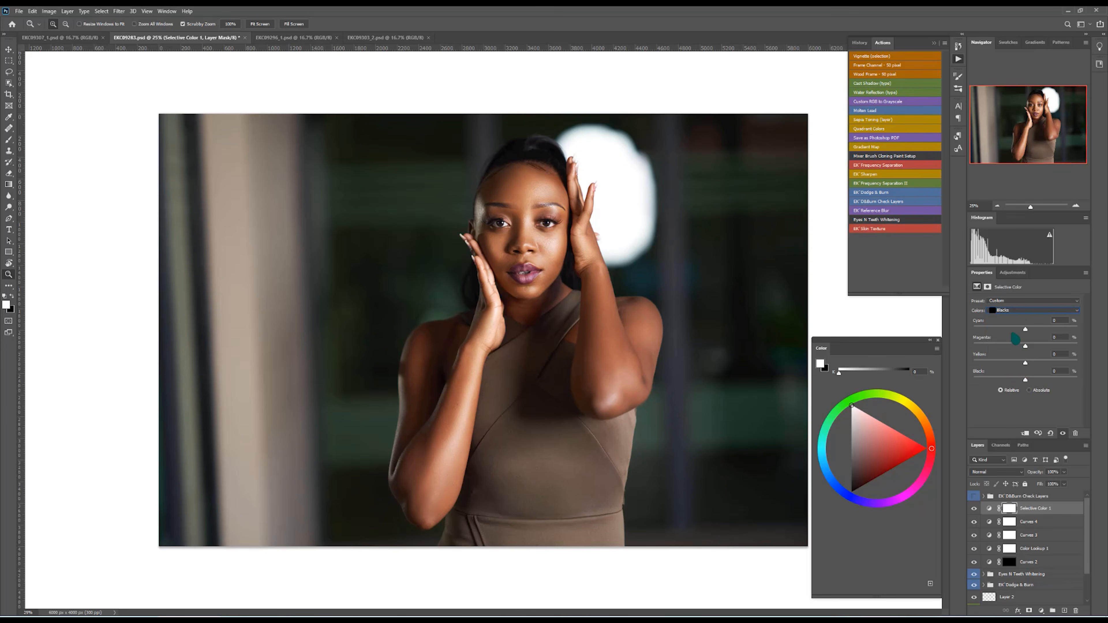
left_click_drag(1025, 330, 1030, 329)
left_click_drag(1031, 330, 1030, 333)
left_click_drag(1028, 384, 1030, 384)
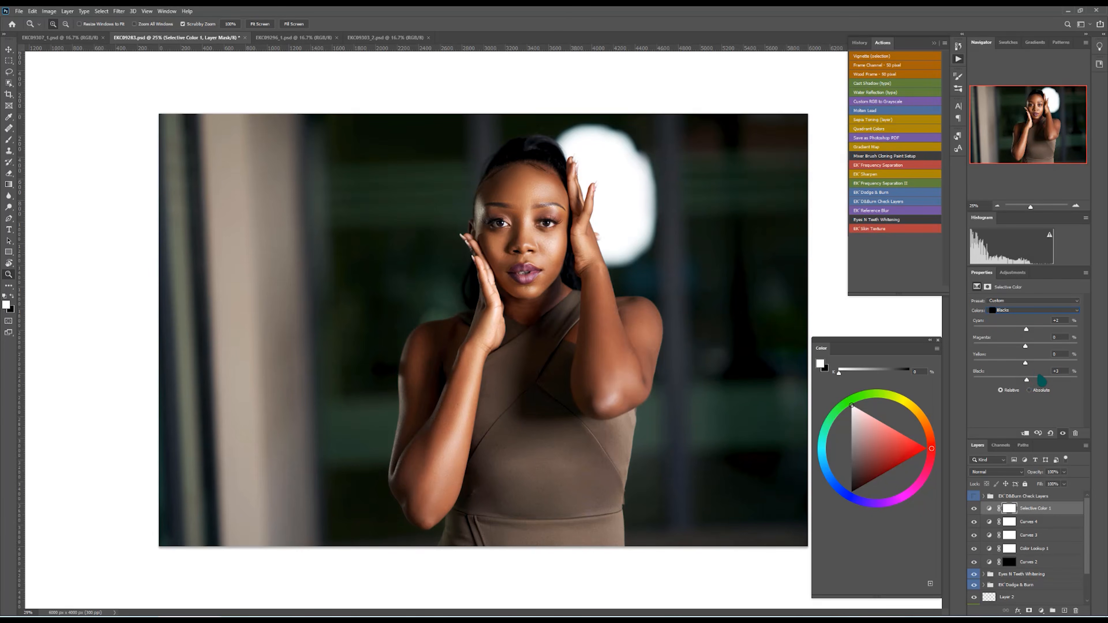
left_click(1060, 371)
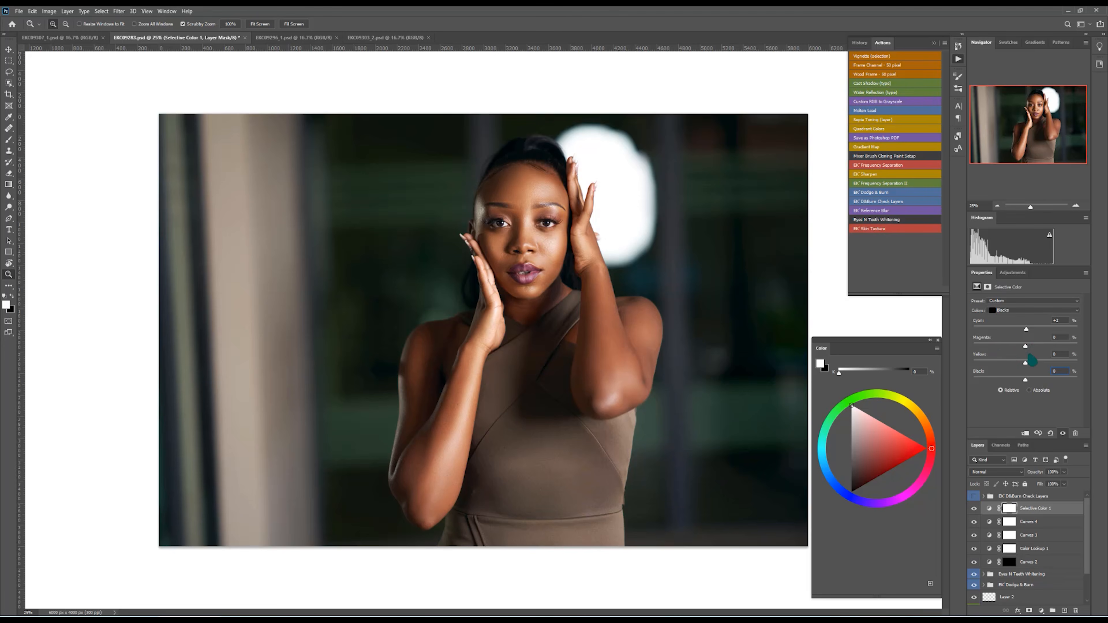
Try adjusting cyan and black for the Whites in the Selective Color layer, resetting cyan to 0.
left_click(1009, 310)
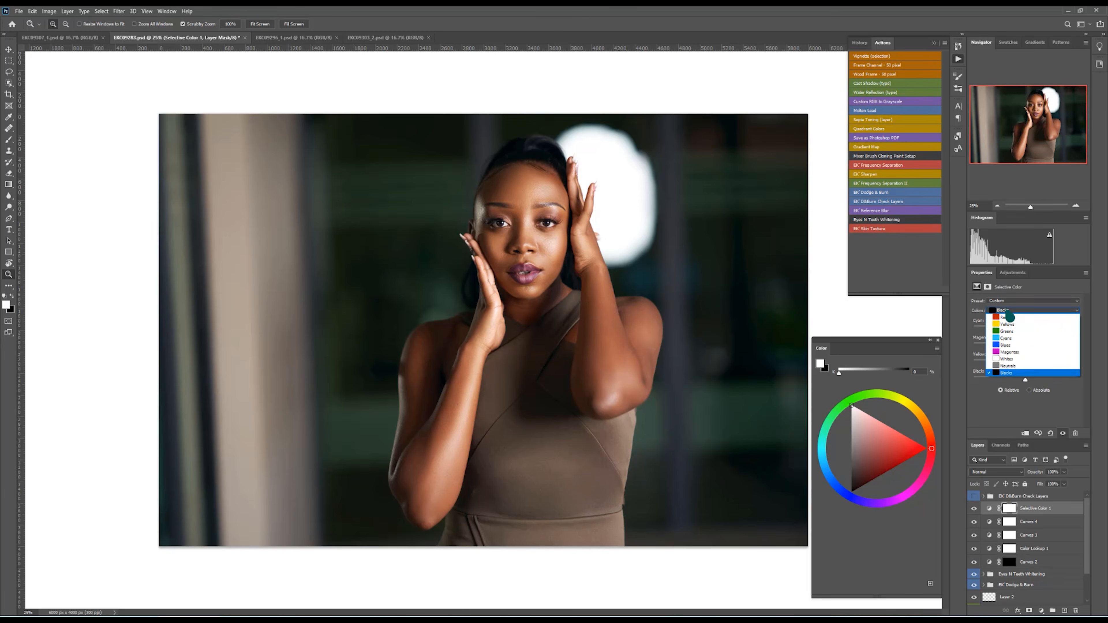
left_click(1008, 359)
left_click_drag(1026, 330, 1041, 330)
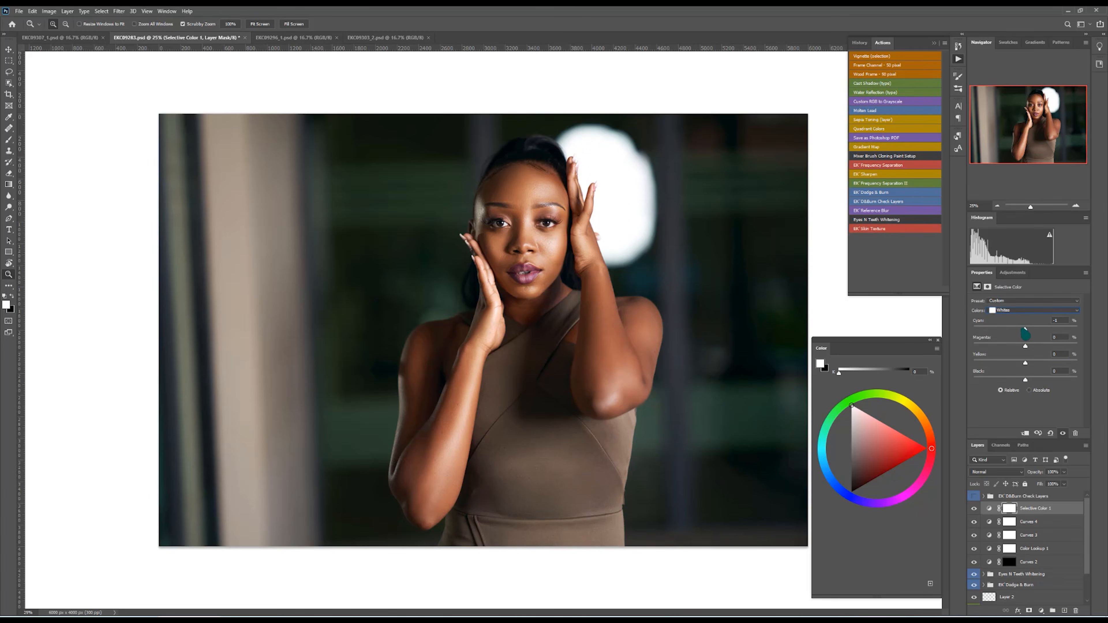
left_click(1061, 321)
type("0")
mouse_move(1035, 380)
left_mouse_down()
mouse_move(978, 376)
mouse_move(1024, 377)
left_mouse_up()
Toggle Layer 1's visibility to compare the retouched image against the original.
left_click(520, 238)
scroll(1049, 587, "down", 3)
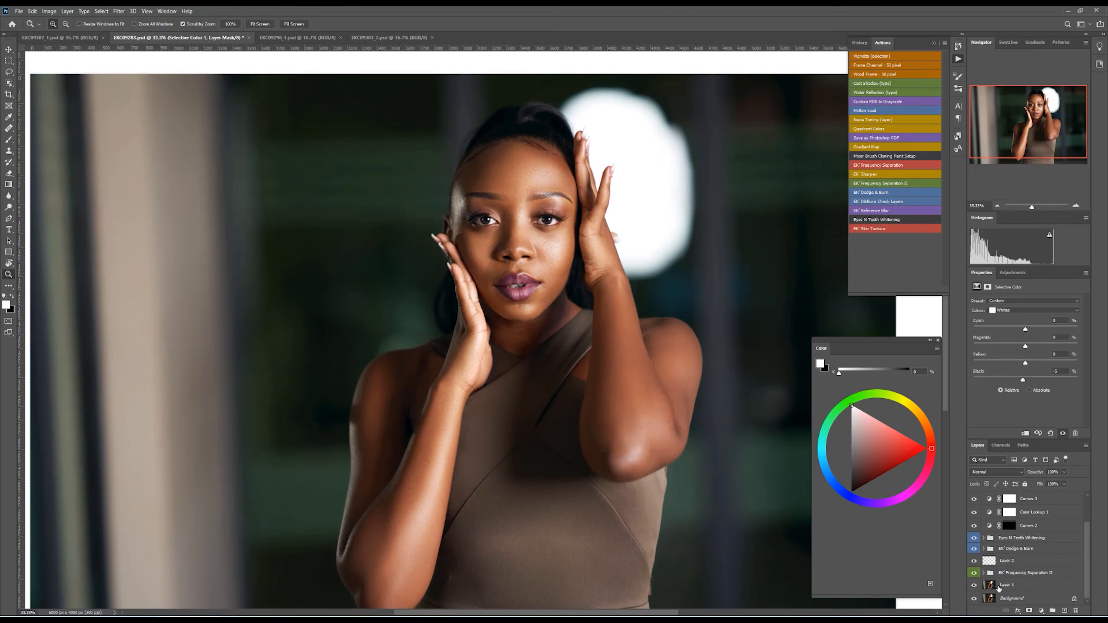
left_click(975, 586)
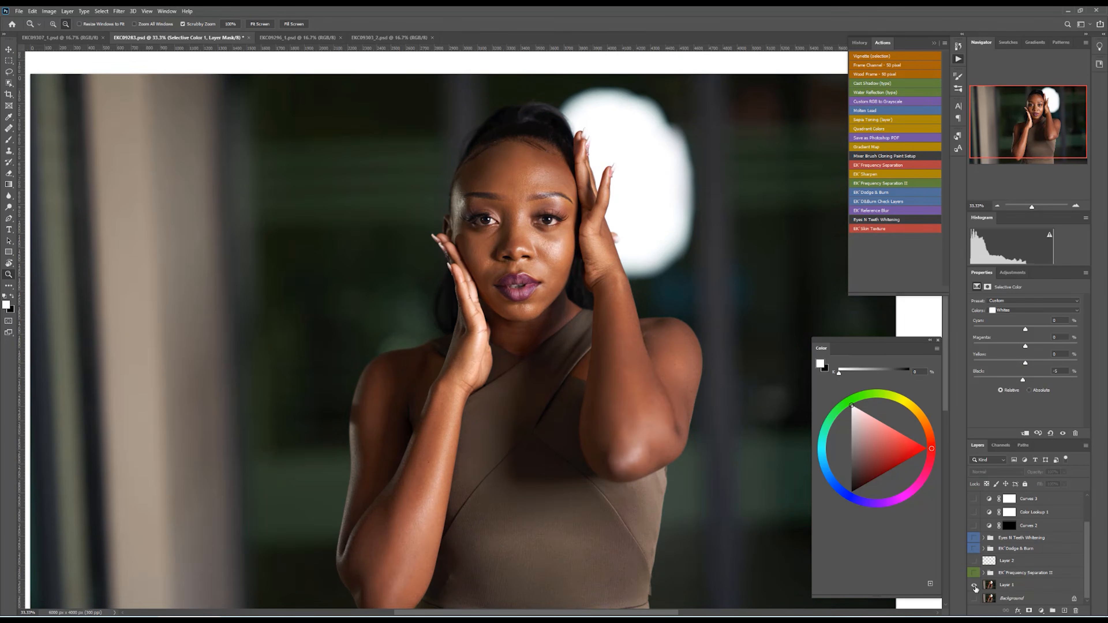
left_click(975, 586)
left_click(975, 586, "alt")
left_click(975, 586, "alt")
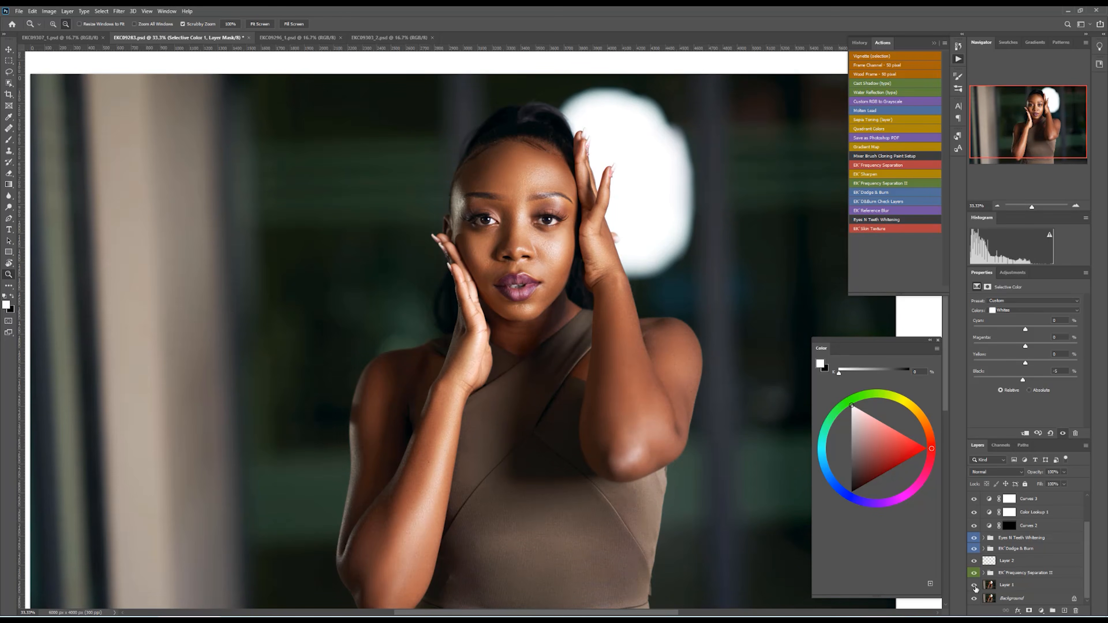
left_click(975, 586, "alt")
left_click(975, 586, "alt")
Zoom in on the face to inspect the finished retouch.
scroll(585, 248, "down", 2)
scroll(555, 209, "up", 2)
scroll(555, 209, "up", 1)
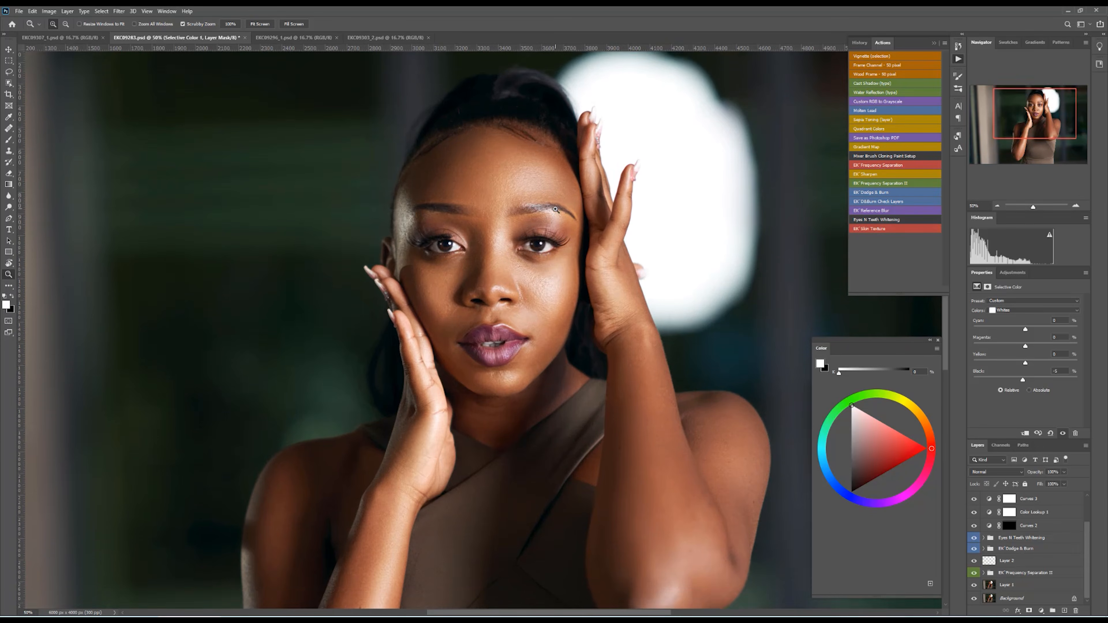
mouse_move(539, 276)
left_mouse_down()
mouse_move(562, 279)
mouse_move(550, 285)
left_mouse_up()
scroll(495, 287, "up", 1)
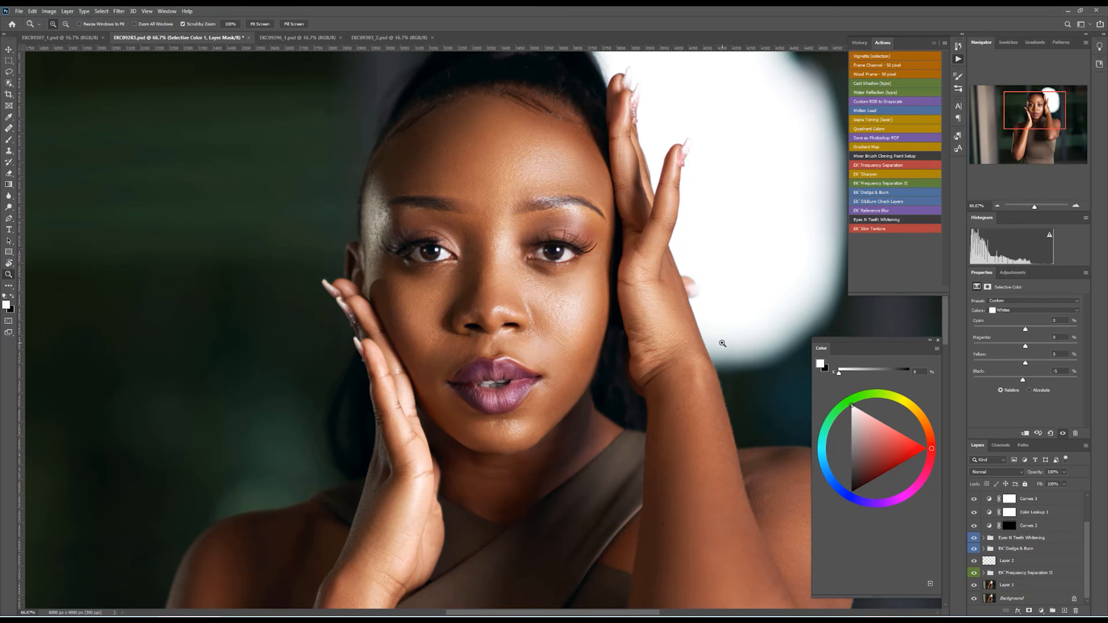
Delete the existing High Pass smart-object layer above Curves 3.
left_click(930, 340)
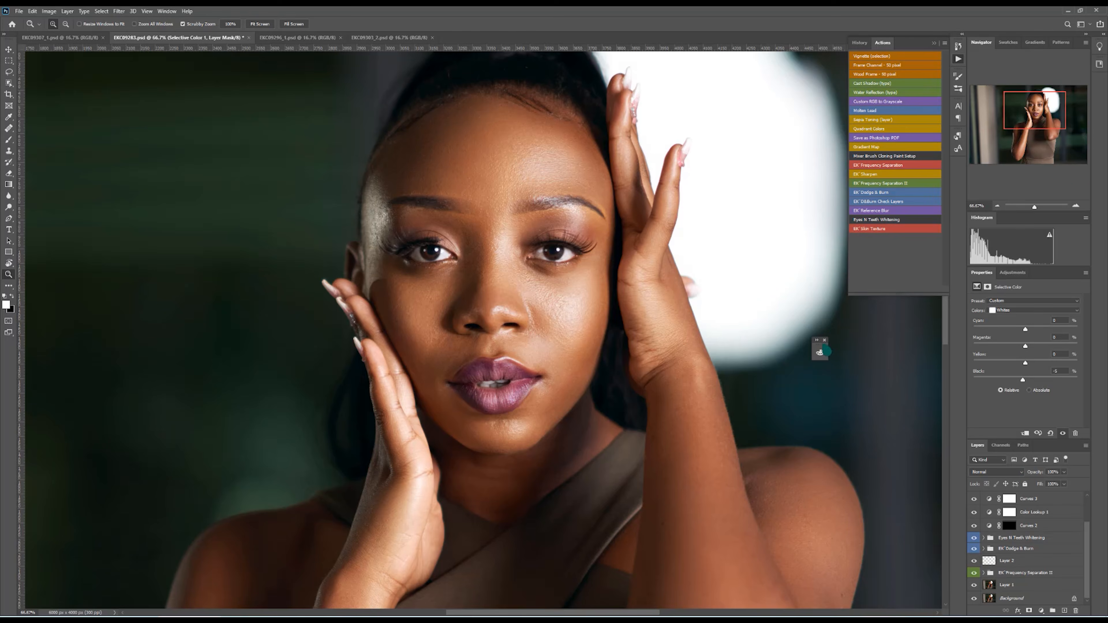
left_click(820, 352)
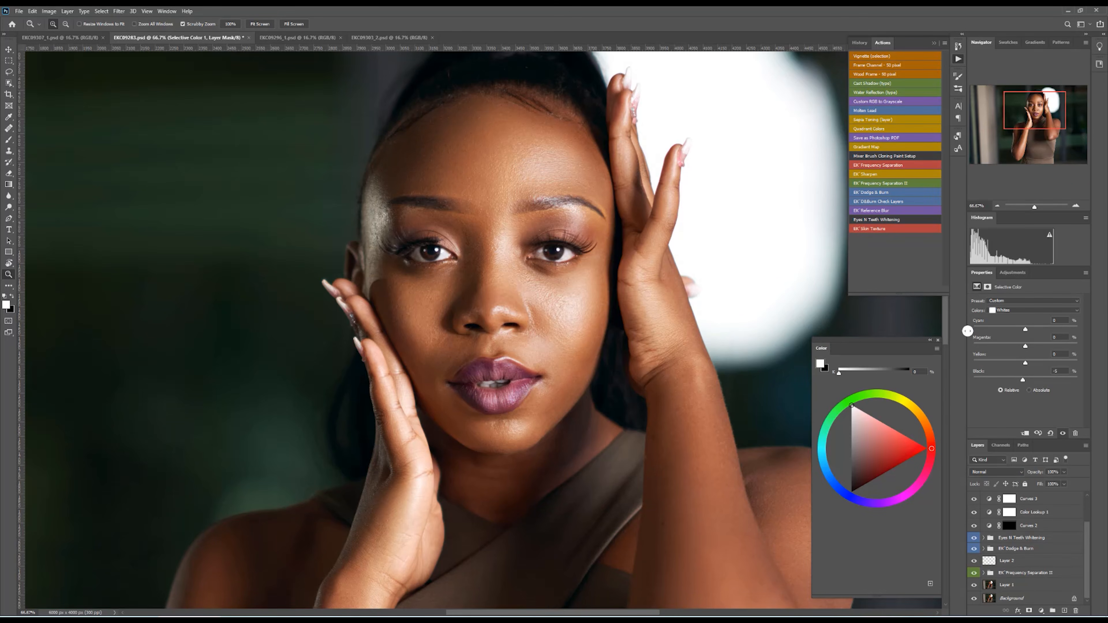
left_click(1030, 500)
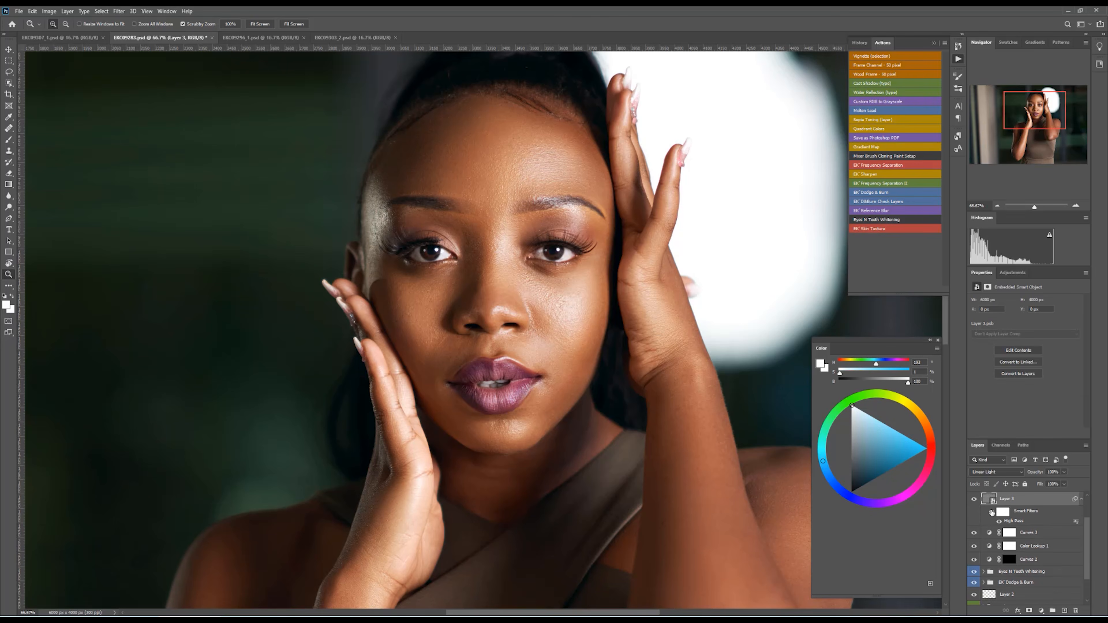
left_click_drag(1020, 503, 1076, 611)
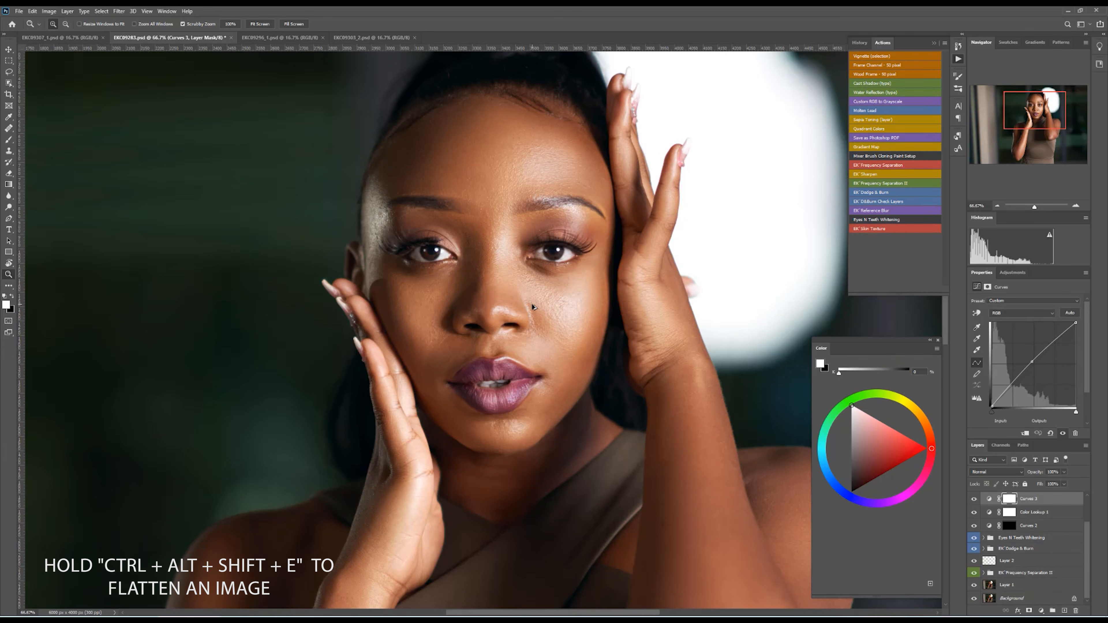
Stamp all visible layers into a new layer and convert it to a smart object.
key("ctrl+alt+shift+e")
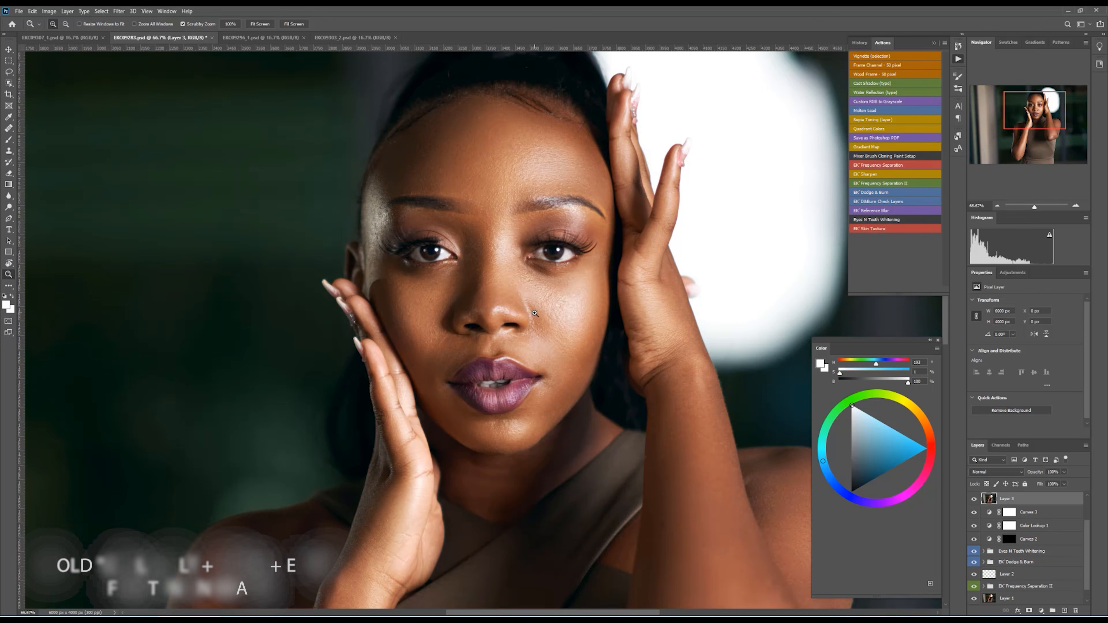
key("ctrl+z")
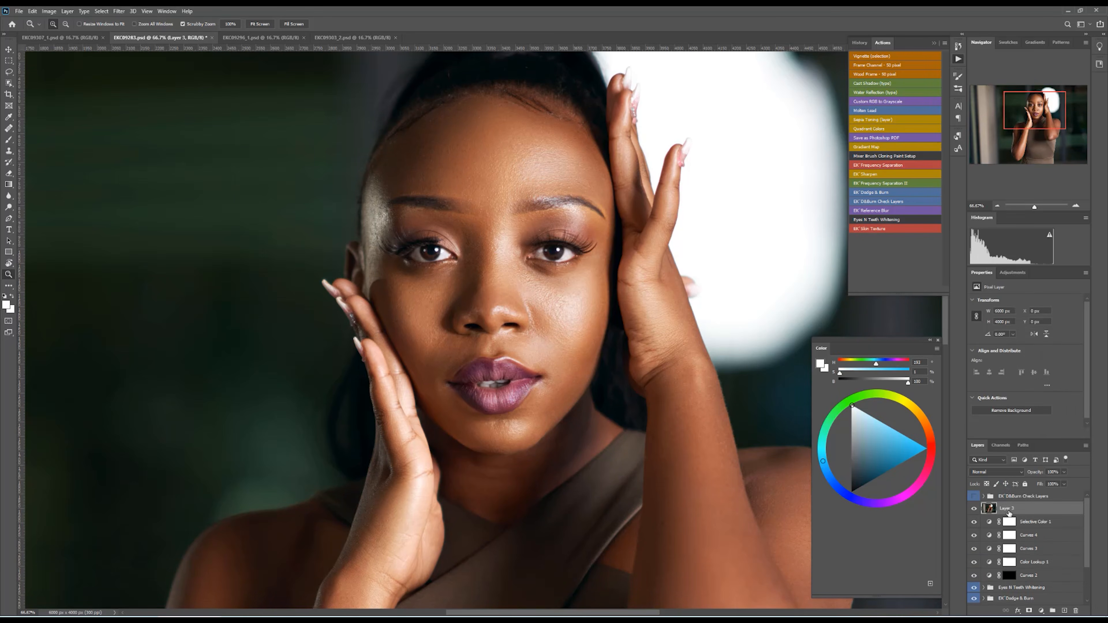
right_click(1010, 511)
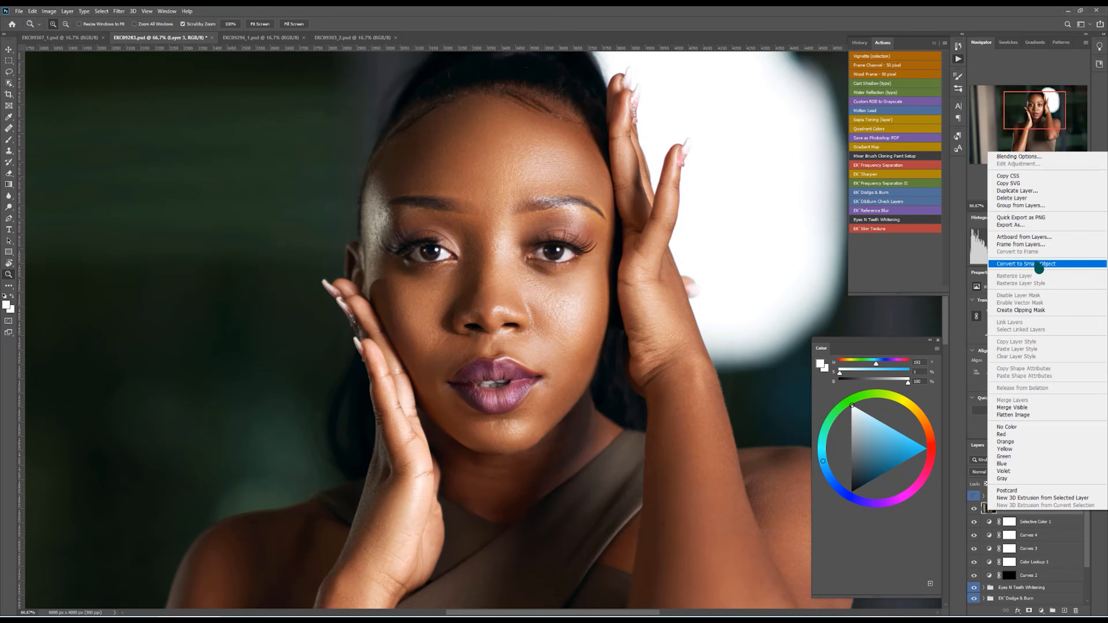
left_click(1039, 267)
Set the stamped smart object's blend mode to Linear Light.
left_click(1002, 472)
left_click(1055, 523)
left_click(1005, 474)
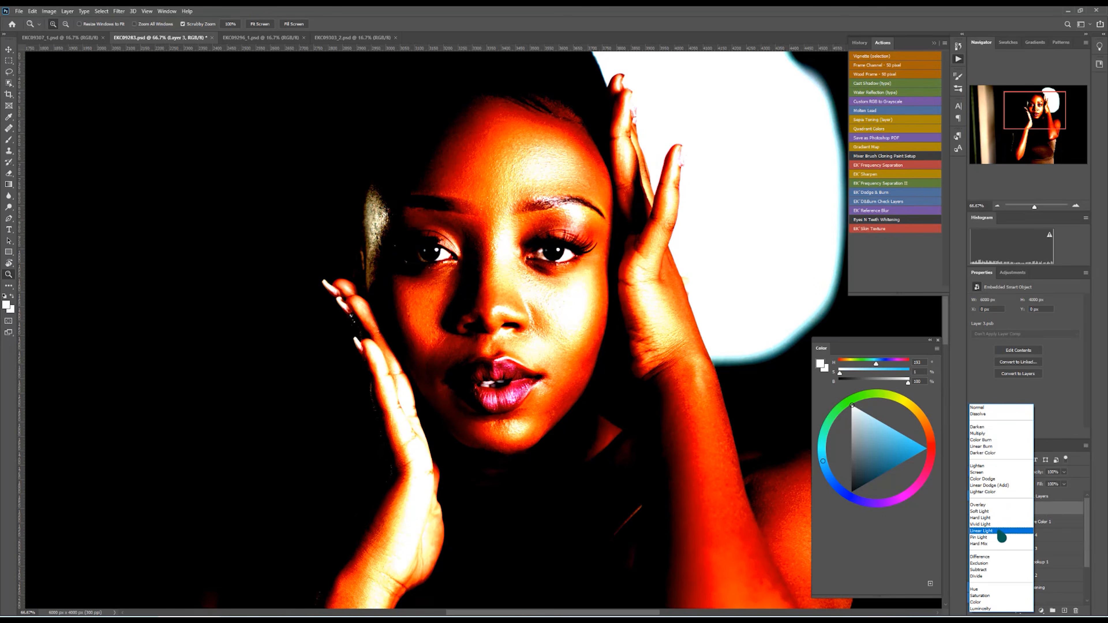
left_click(1001, 531)
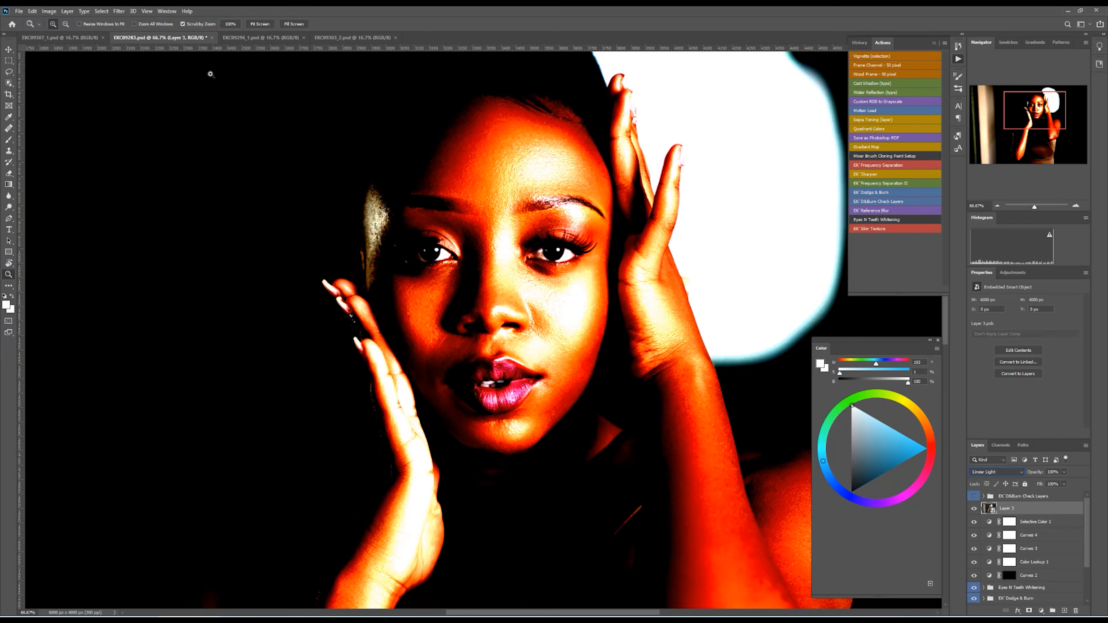
Apply a High Pass filter with a low radius to the Linear Light smart object.
left_click(118, 11)
mouse_move(141, 187)
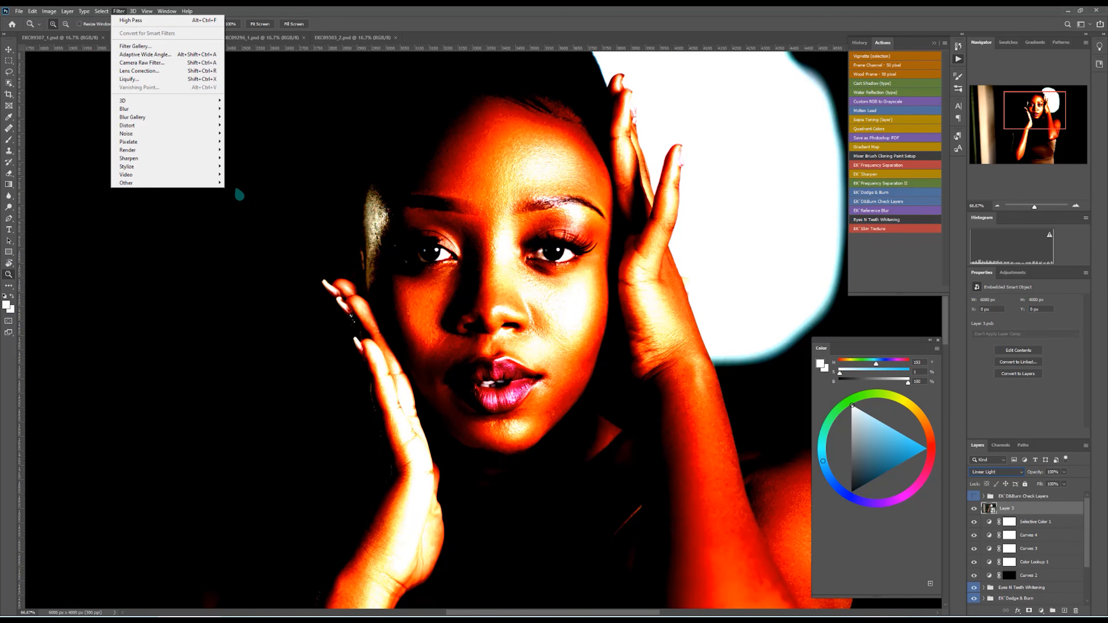
left_click(242, 191)
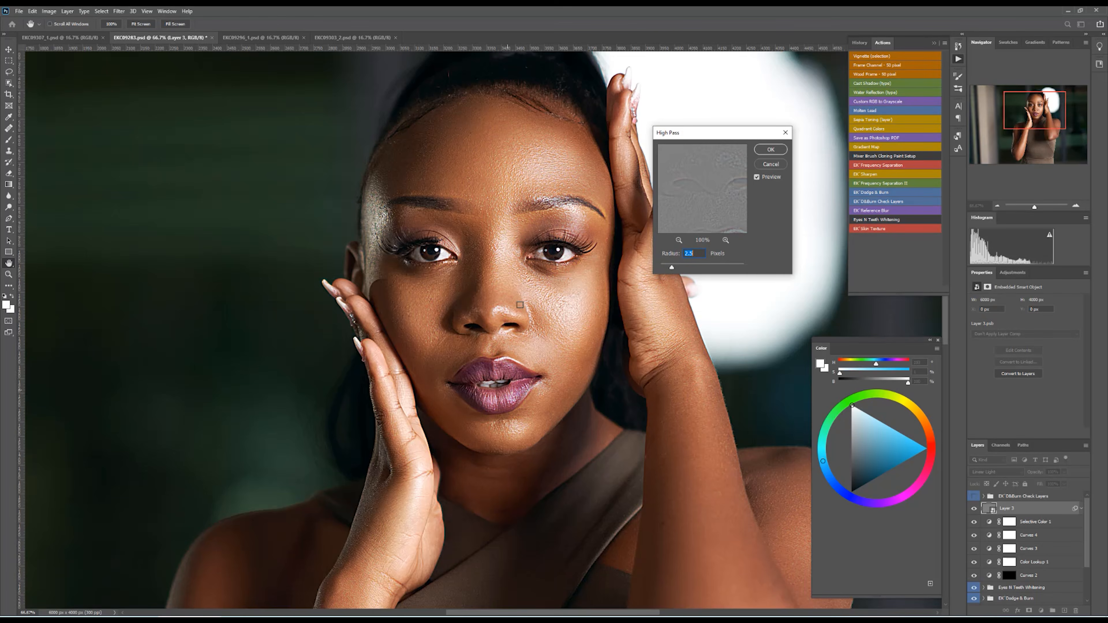
left_click_drag(662, 186, 660, 193)
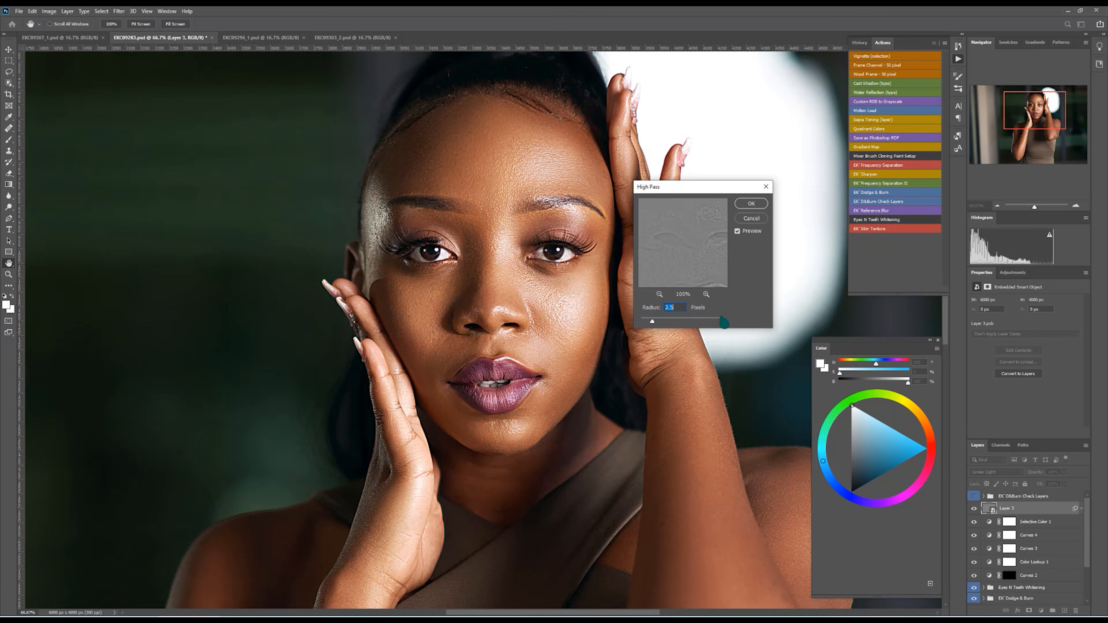
mouse_move(655, 328)
left_mouse_down()
mouse_move(623, 331)
mouse_move(646, 328)
left_mouse_up()
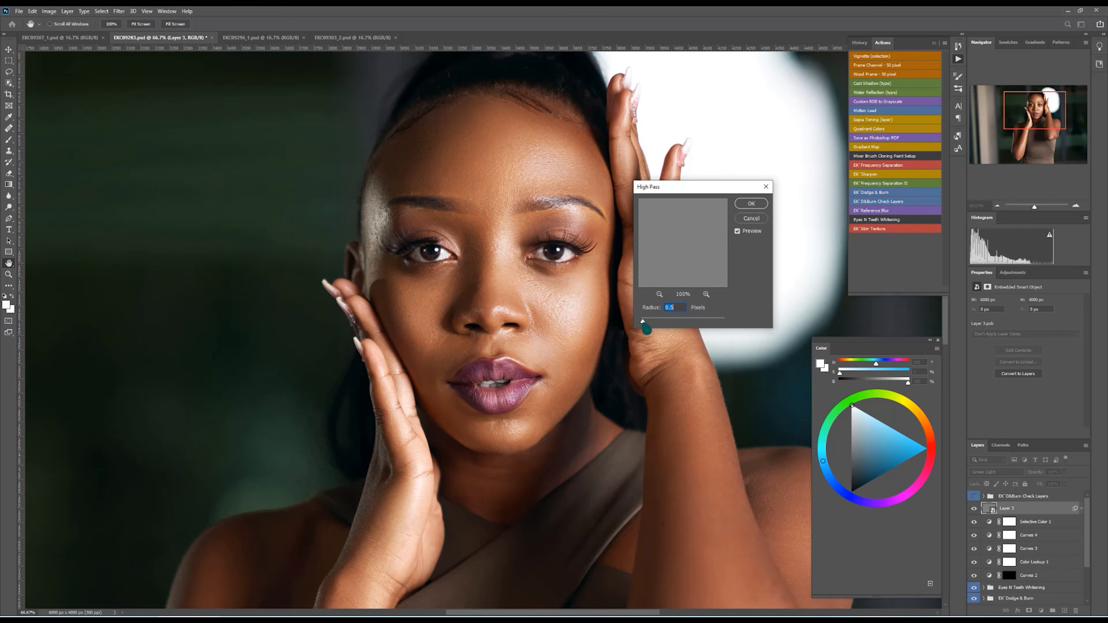
left_click(751, 203)
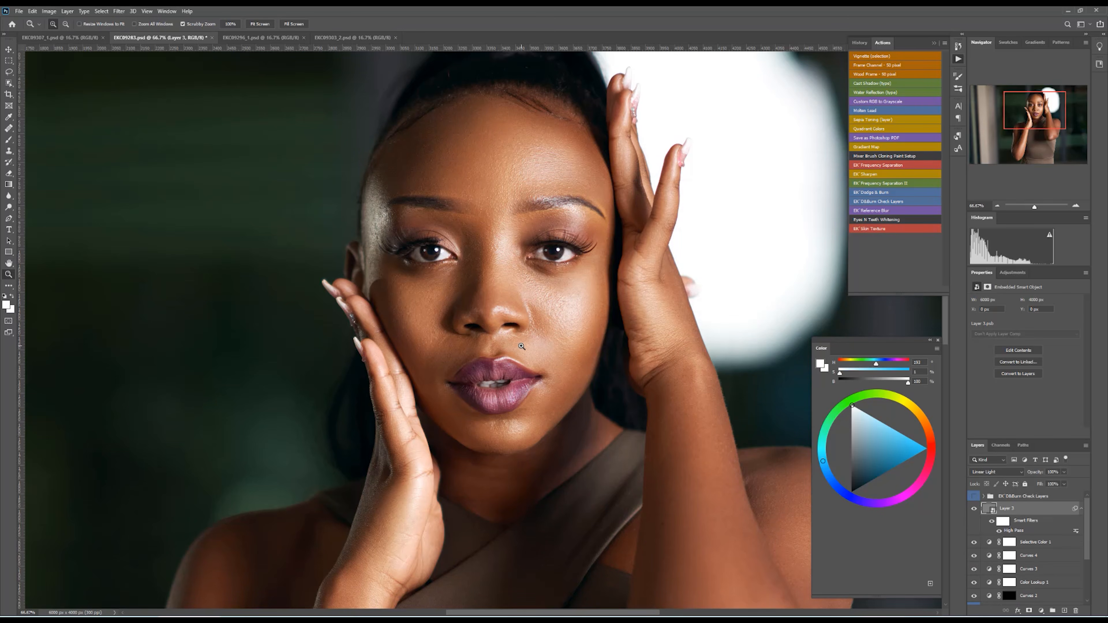
Duplicate the High Pass layer and add an inverted black layer mask to the copy.
key("ctrl+j")
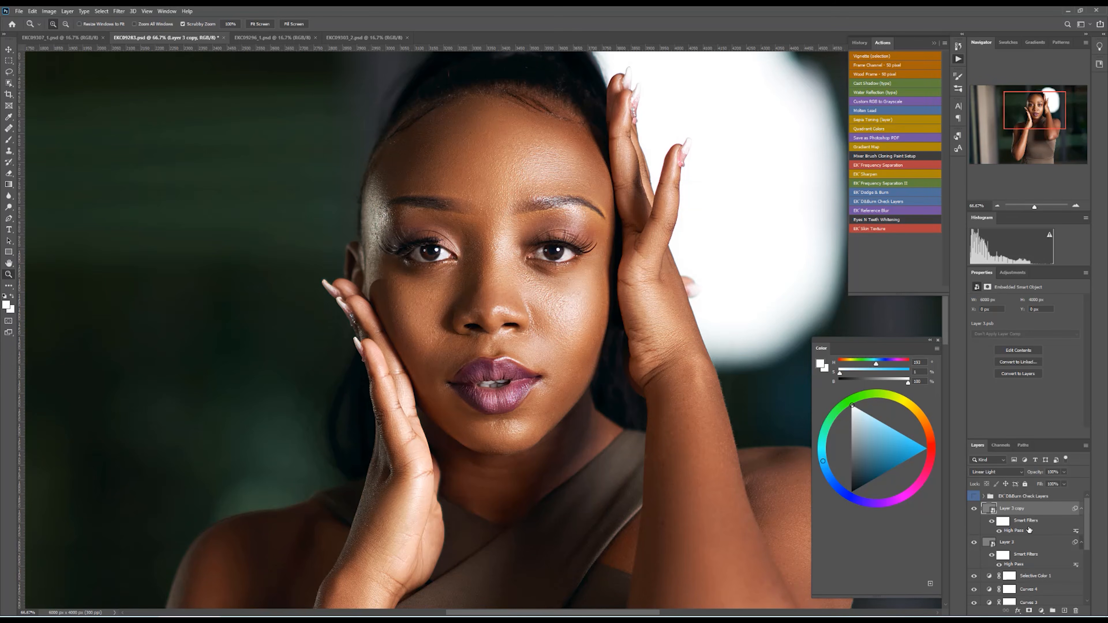
left_click(1028, 611)
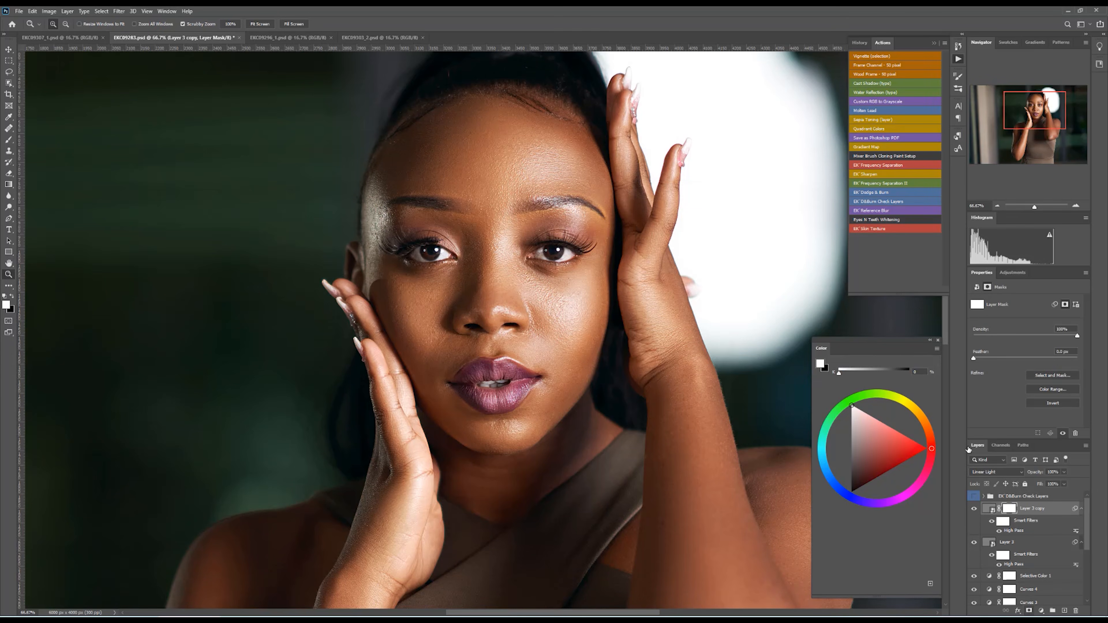
key("ctrl+i")
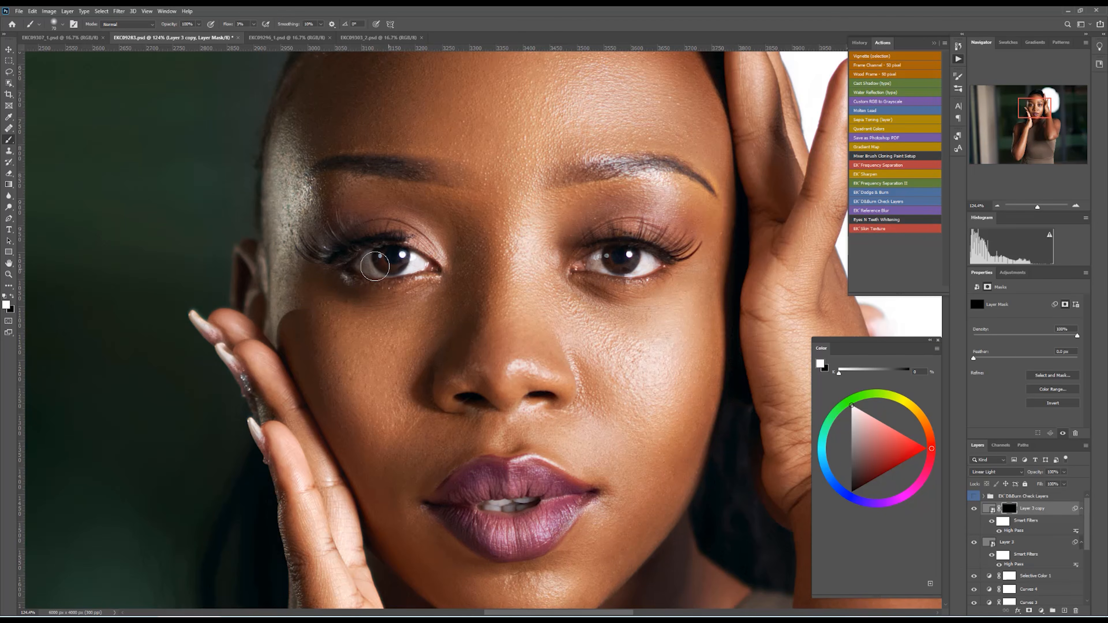
Select Layer 3, toggle its visibility to compare, and lower its opacity to 50%.
left_click(1007, 547)
left_click(974, 543)
left_click(975, 542)
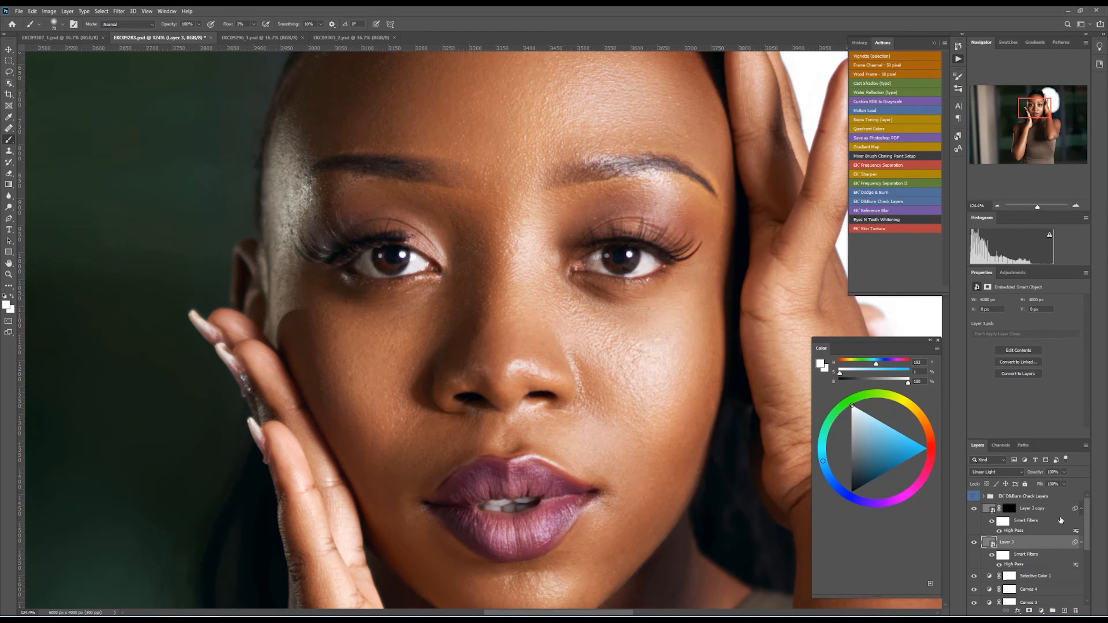
left_click(1065, 472)
left_click_drag(1067, 480, 1045, 482)
Save the document.
scroll(467, 379, "down", 4)
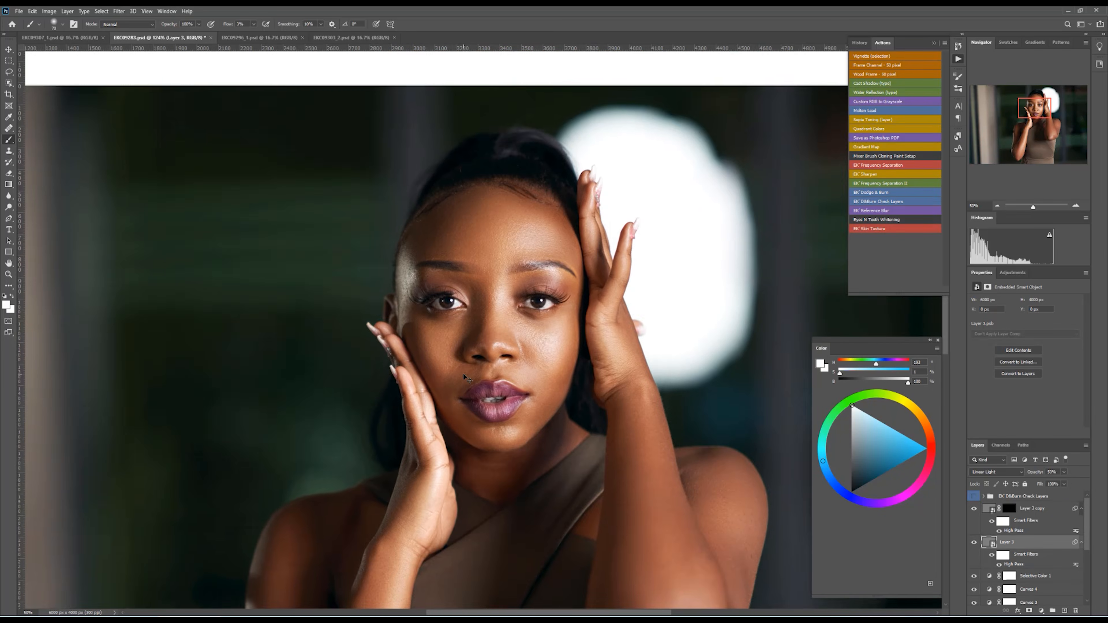
scroll(466, 378, "up", 2)
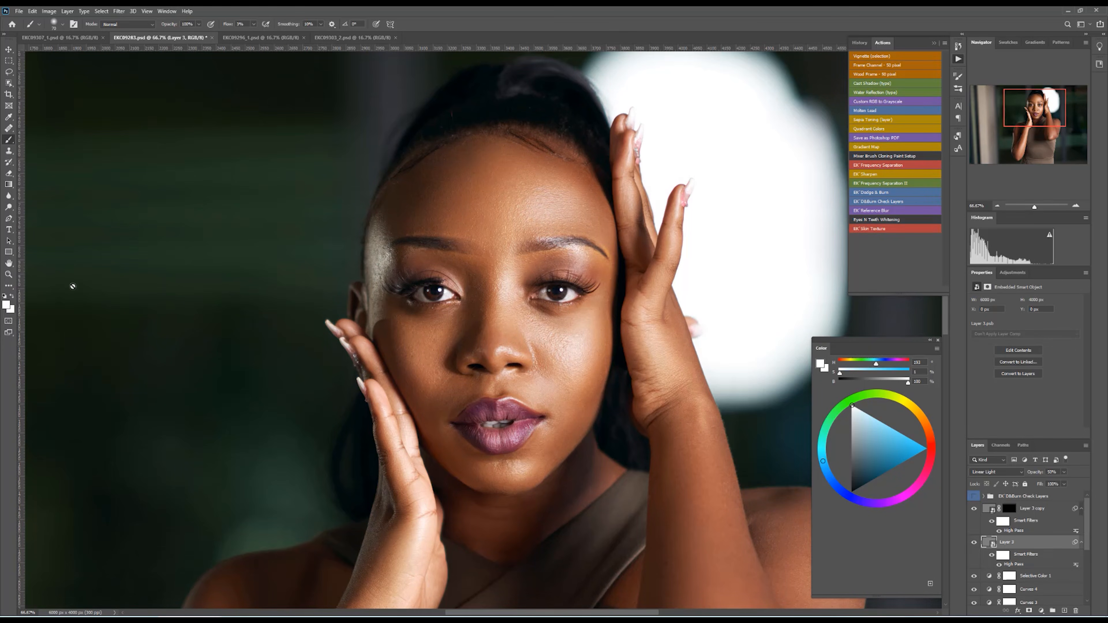
key("ctrl+s")
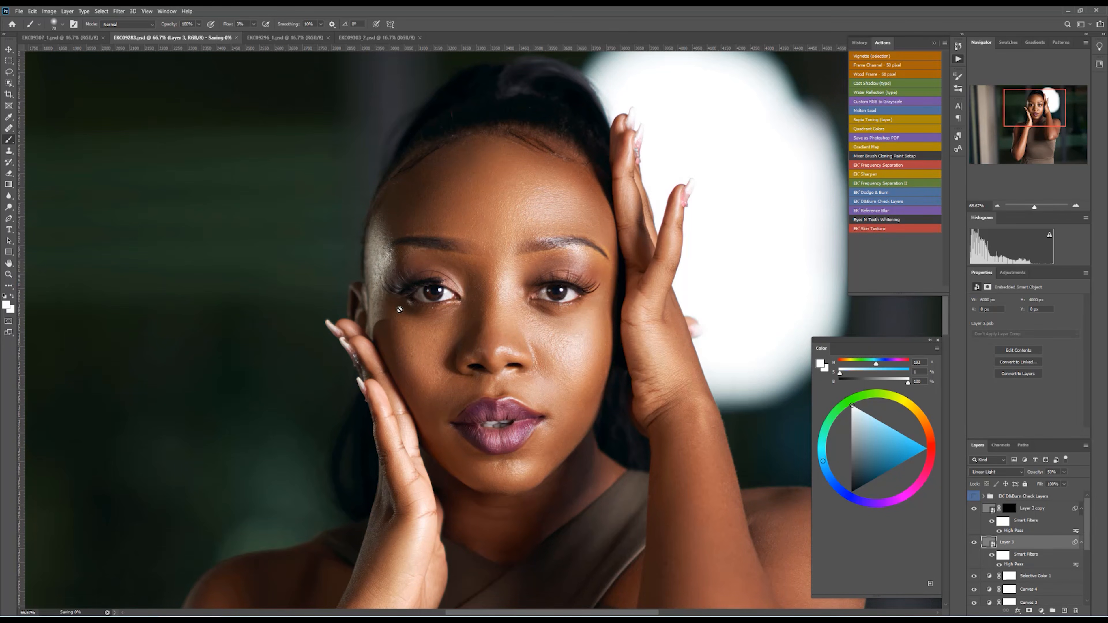
Zoom in on the eye and stamp all visible layers into a new layer.
scroll(439, 293, "down", 1)
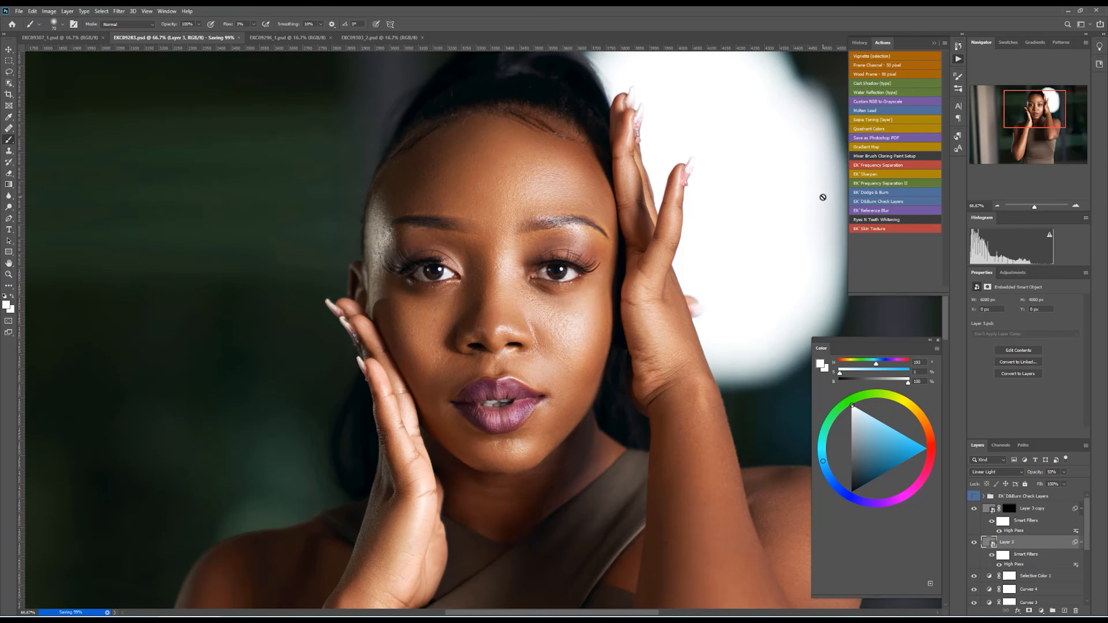
key("ctrl+minus")
key("ctrl+minus")
scroll(483, 190, "up", 5)
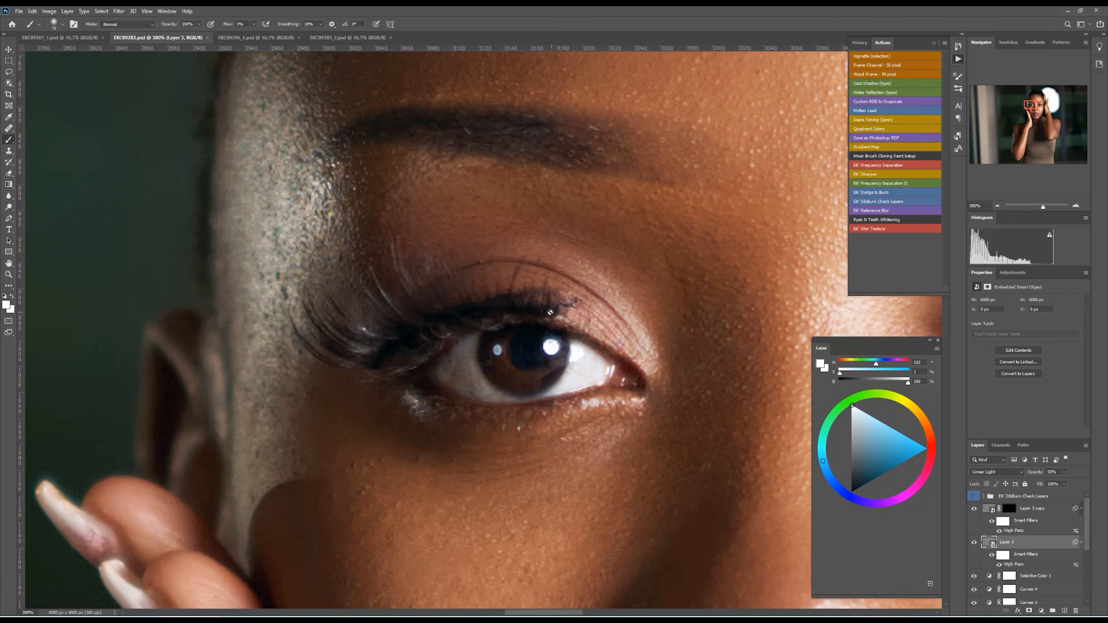
key("ctrl+shift+alt+e")
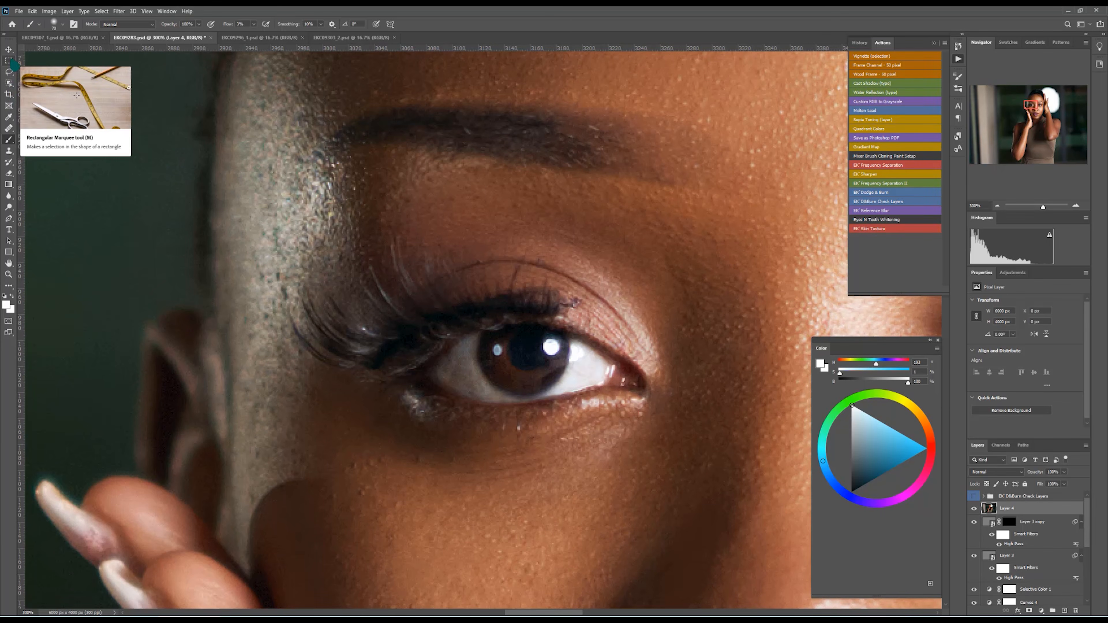
Select a rectangle around the upper eyelashes and copy it to a new layer.
left_click(9, 60)
key("ctrl+shift+d")
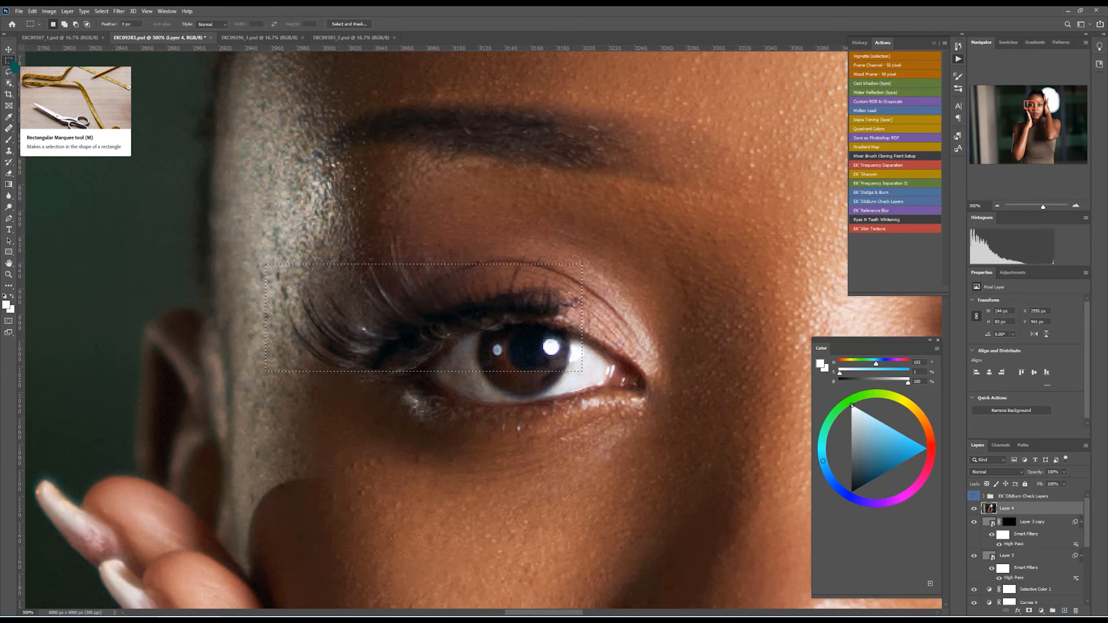
left_click_drag(267, 249, 594, 386)
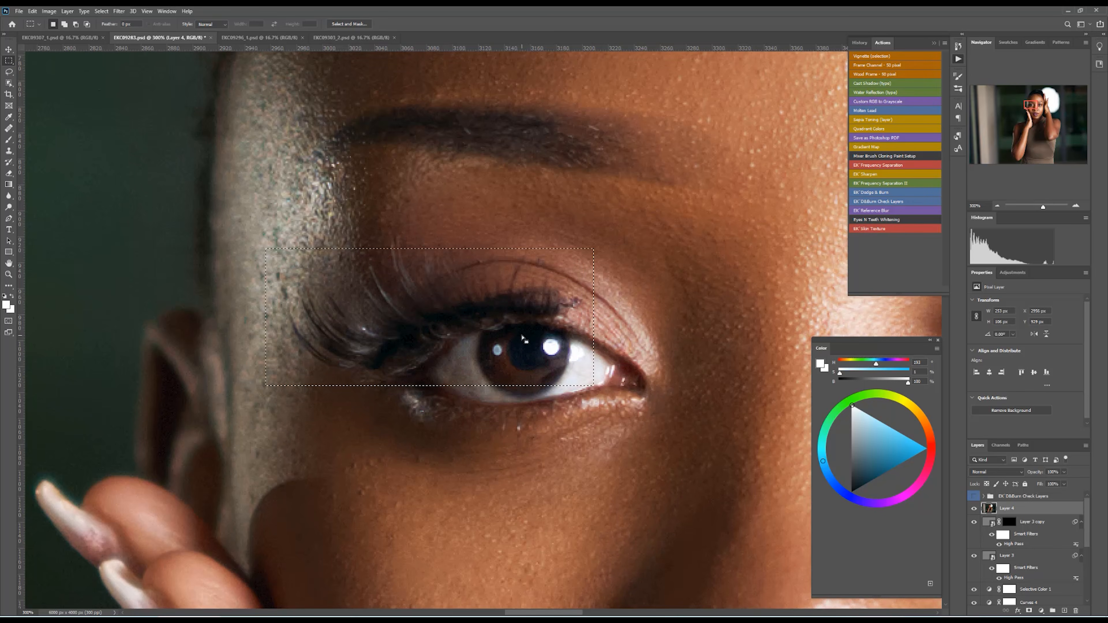
right_click(525, 339)
left_click(543, 394)
Move the copied eyelash patch and lower its opacity to 40% for positioning.
key("v")
left_click_drag(434, 325, 493, 343)
left_click(998, 472)
left_click(1081, 484)
left_click(1065, 472)
left_click_drag(1067, 483, 1047, 486)
Free-transform the eyelash patch, rotating and warping it over the sparse outer lashes, and commit.
left_click_drag(496, 306, 528, 314)
key("ctrl+t")
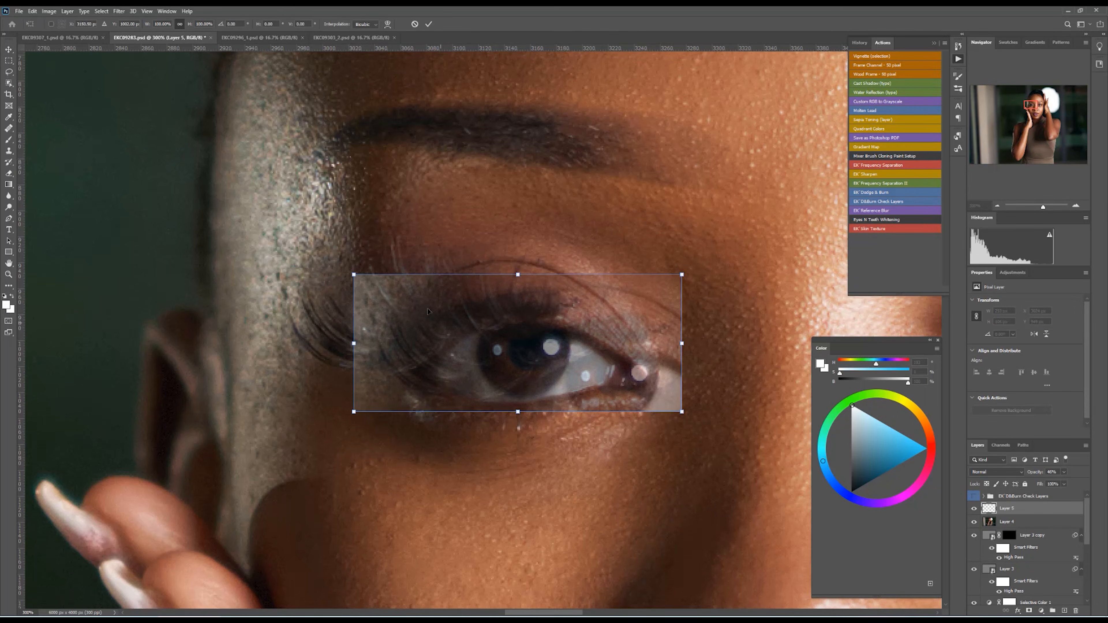
left_click_drag(358, 260, 452, 196)
left_click_drag(1064, 472, 1073, 486)
left_click_drag(307, 275, 299, 376)
left_click_drag(511, 336, 483, 292)
left_click_drag(1064, 472, 1059, 485)
left_click_drag(306, 283, 314, 242)
left_click_drag(519, 311, 536, 318)
left_click_drag(348, 240, 352, 232)
left_click(388, 24)
left_click_drag(685, 323, 671, 341)
left_click_drag(475, 365, 475, 343)
left_click_drag(671, 341, 660, 366)
key("Return")
Restore the eyelash patch layer's opacity to 100% and add a layer mask, selecting the Brush tool.
left_click_drag(1064, 472, 1104, 482)
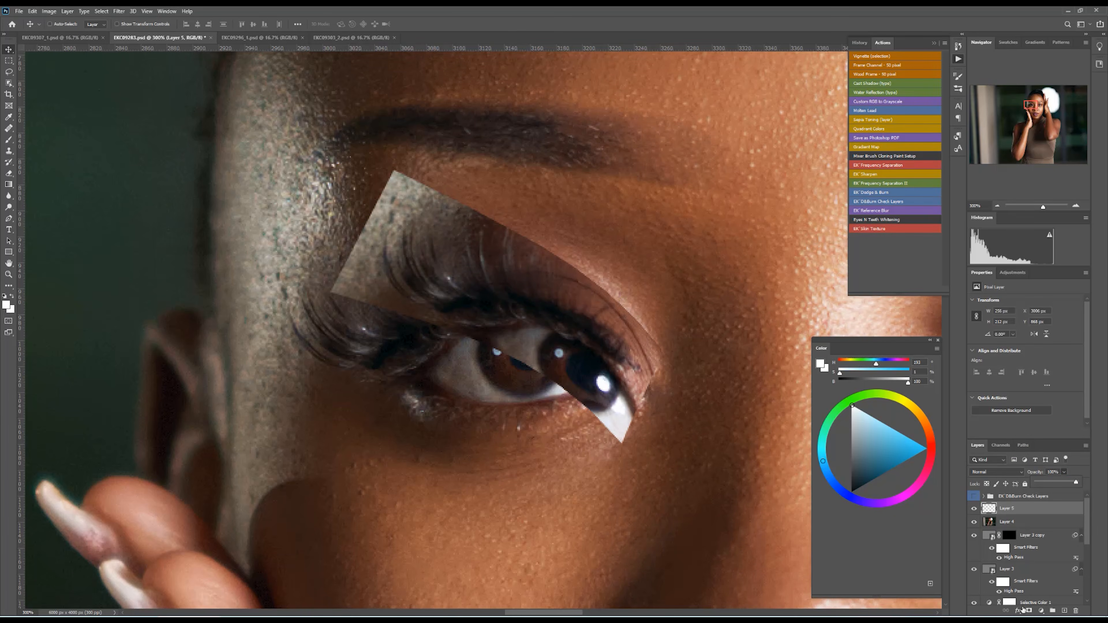
left_click(1030, 611)
key("b")
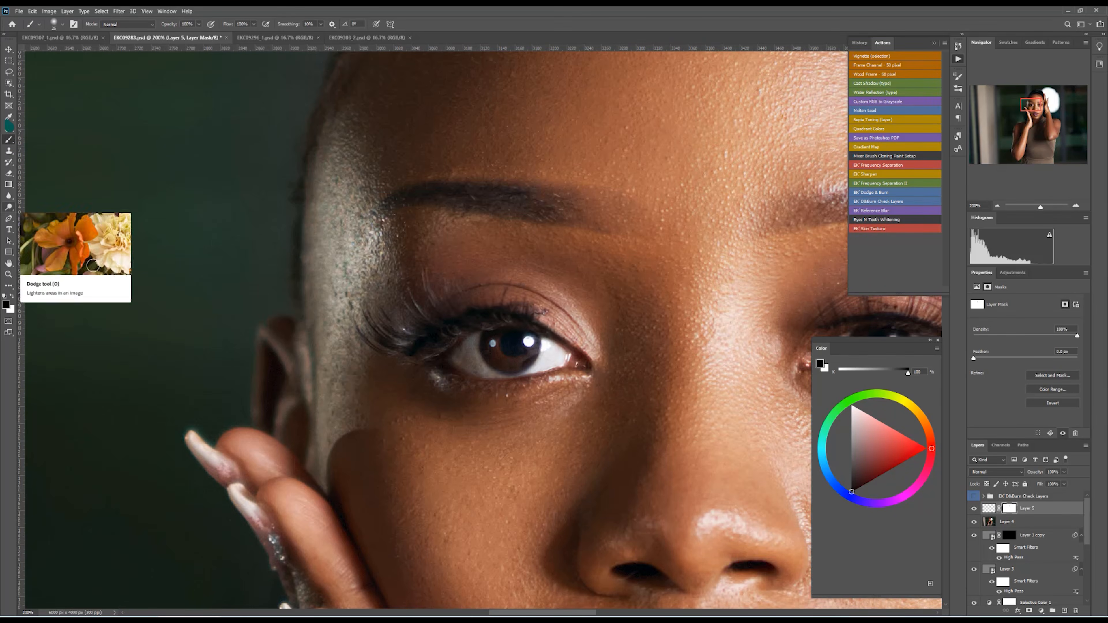
Switch to the stamped layer and patch a spot near the eyelashes with the Patch tool.
left_click(8, 128)
left_click_drag(534, 308, 563, 319)
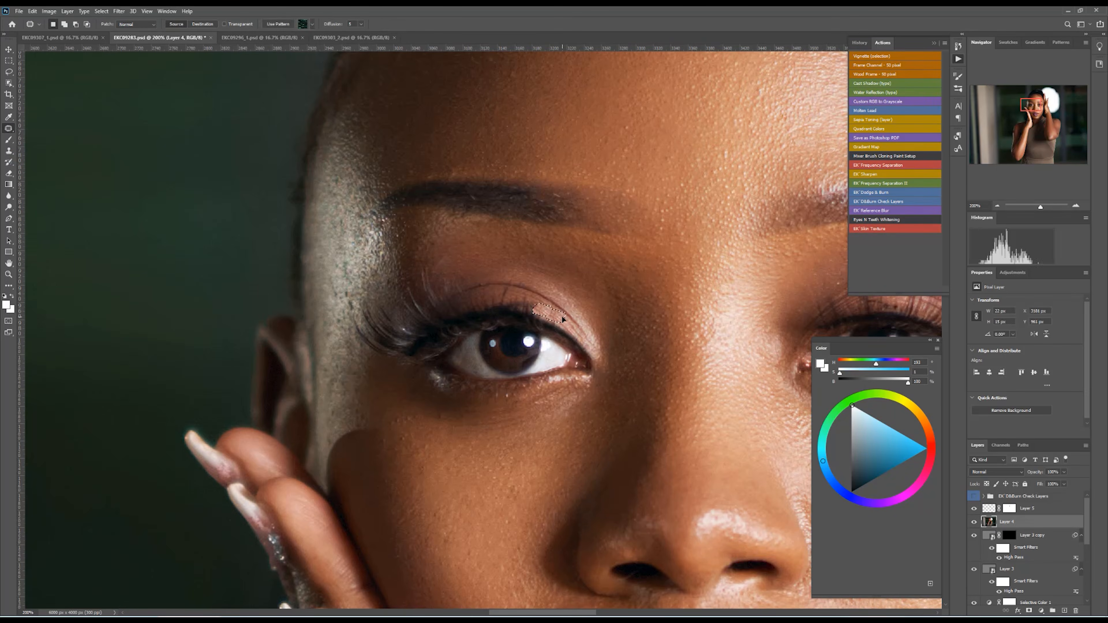